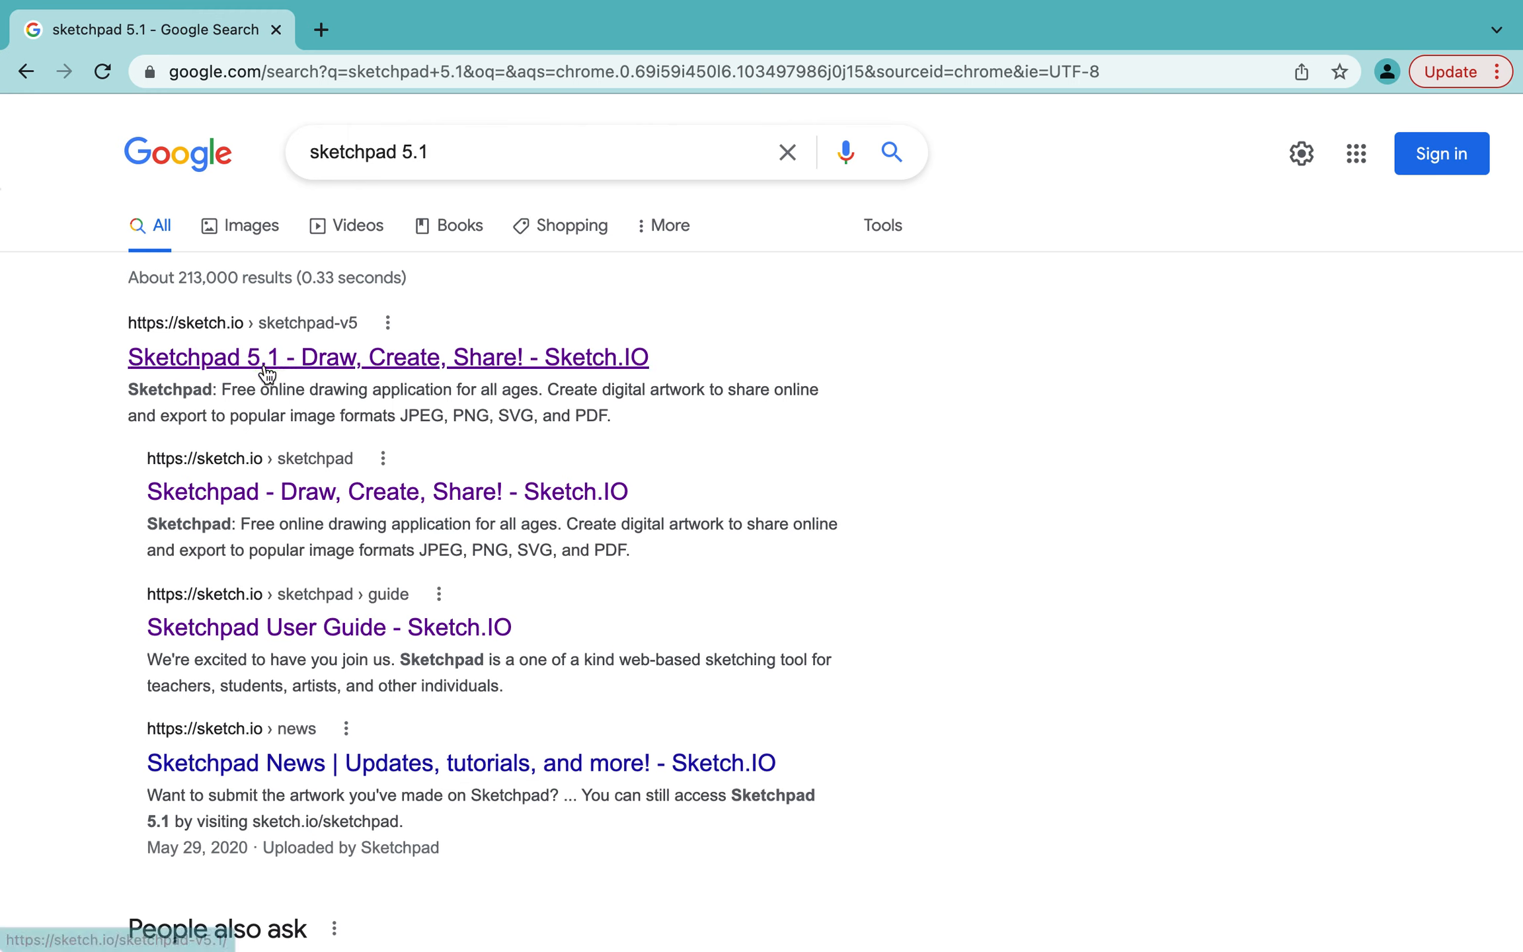
Open Sketchpad 5.1 from the search results and create a blank canvas with the 640 x 640 (Instagram) preset
{"action": "left_click", "coordinate": [327, 360]}
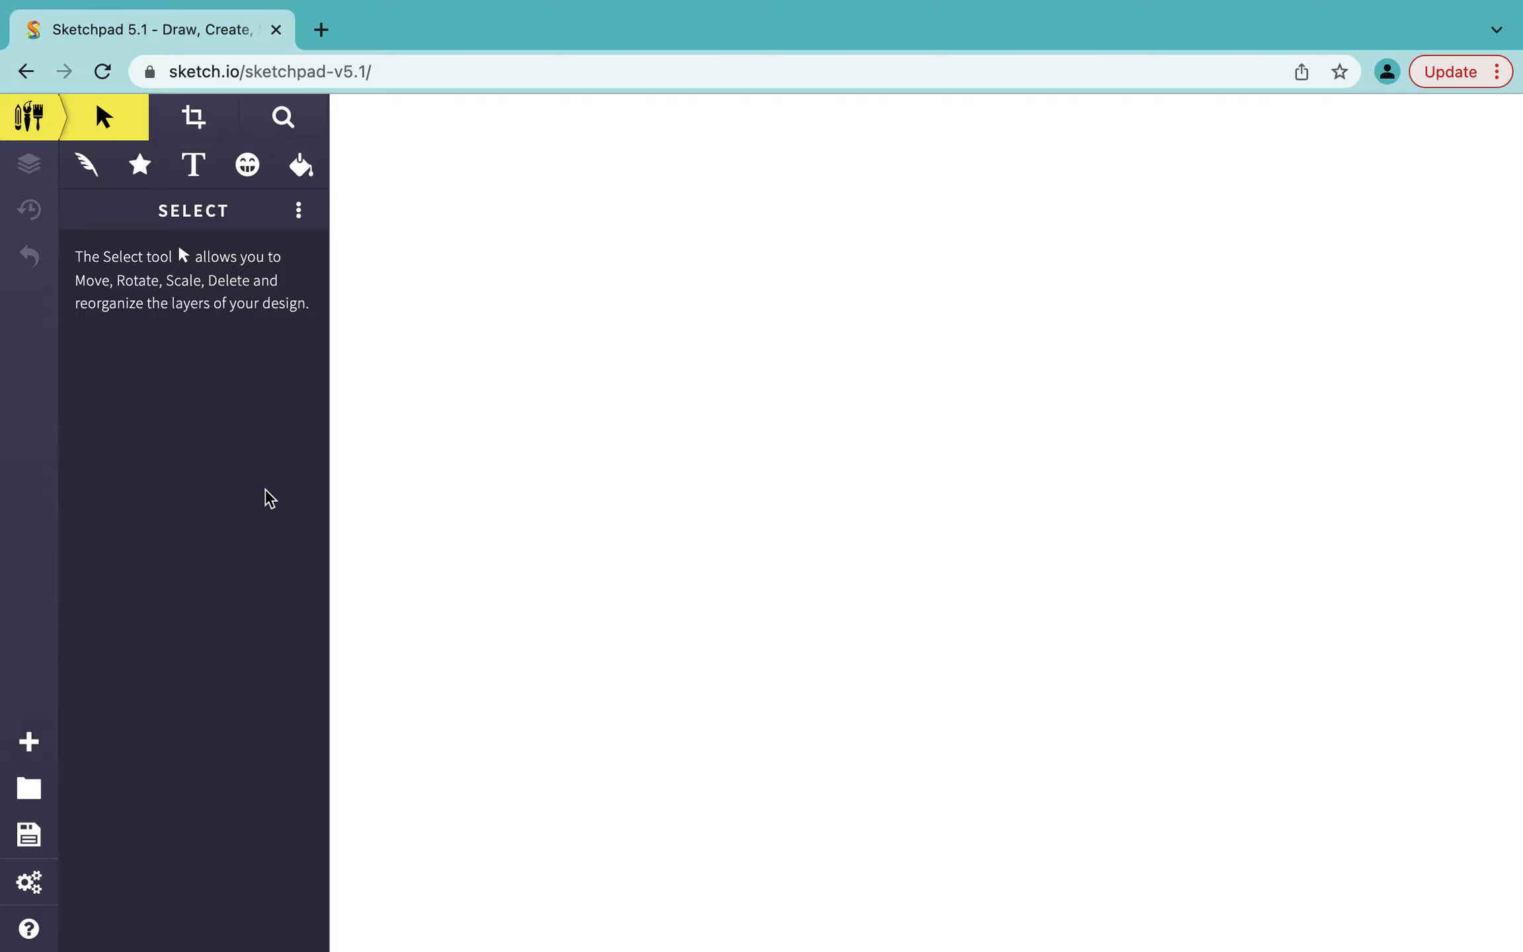
{"action": "left_click", "coordinate": [29, 740]}
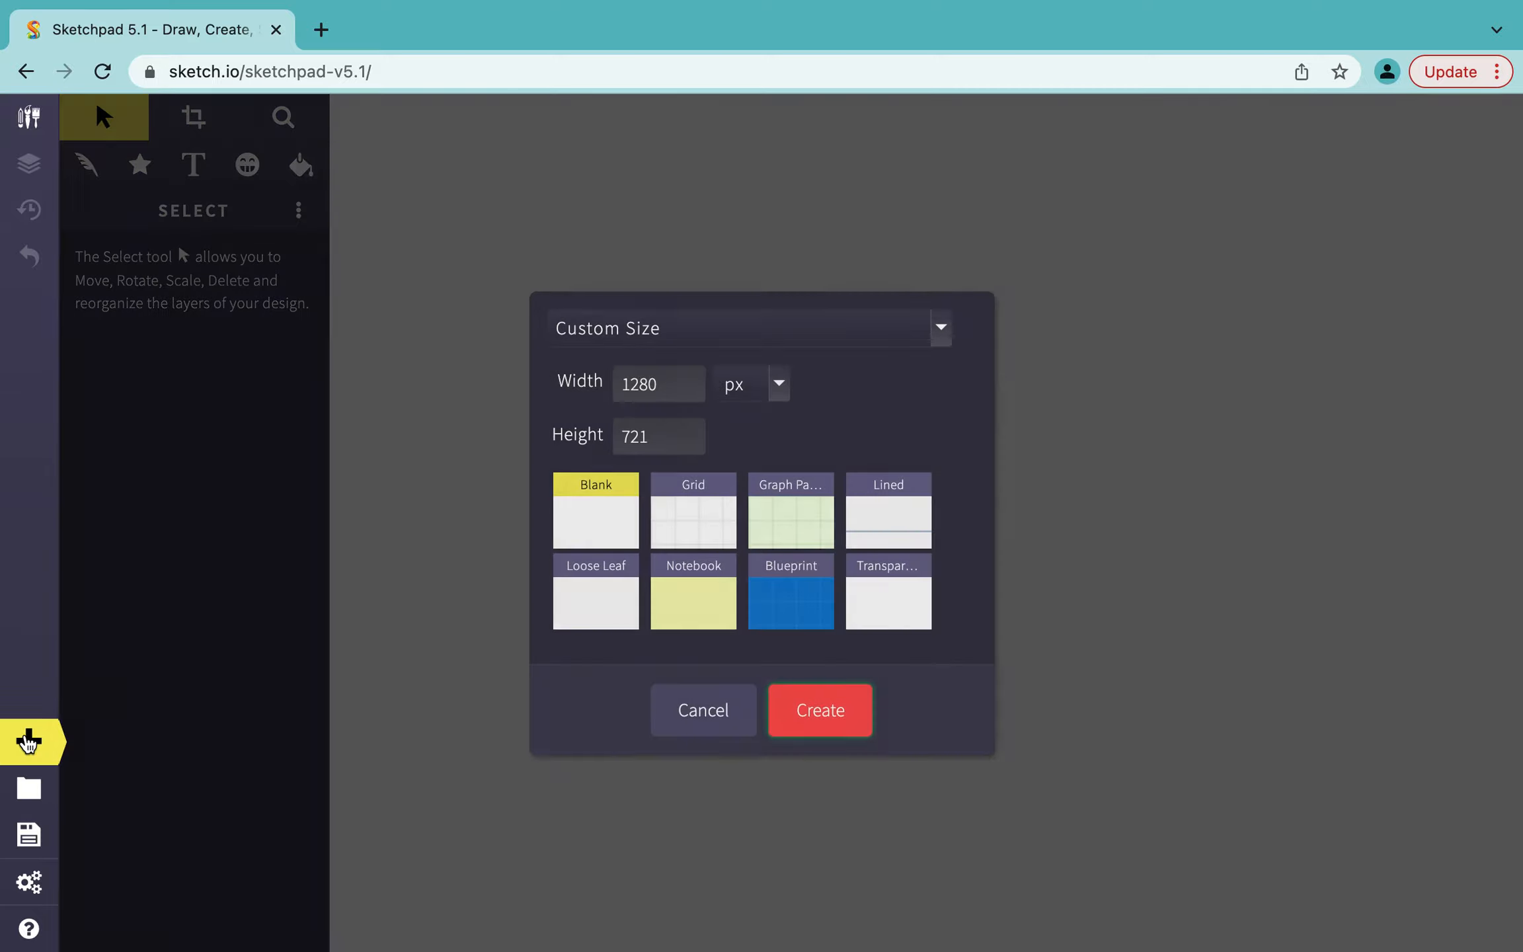
{"action": "left_click", "coordinate": [942, 326]}
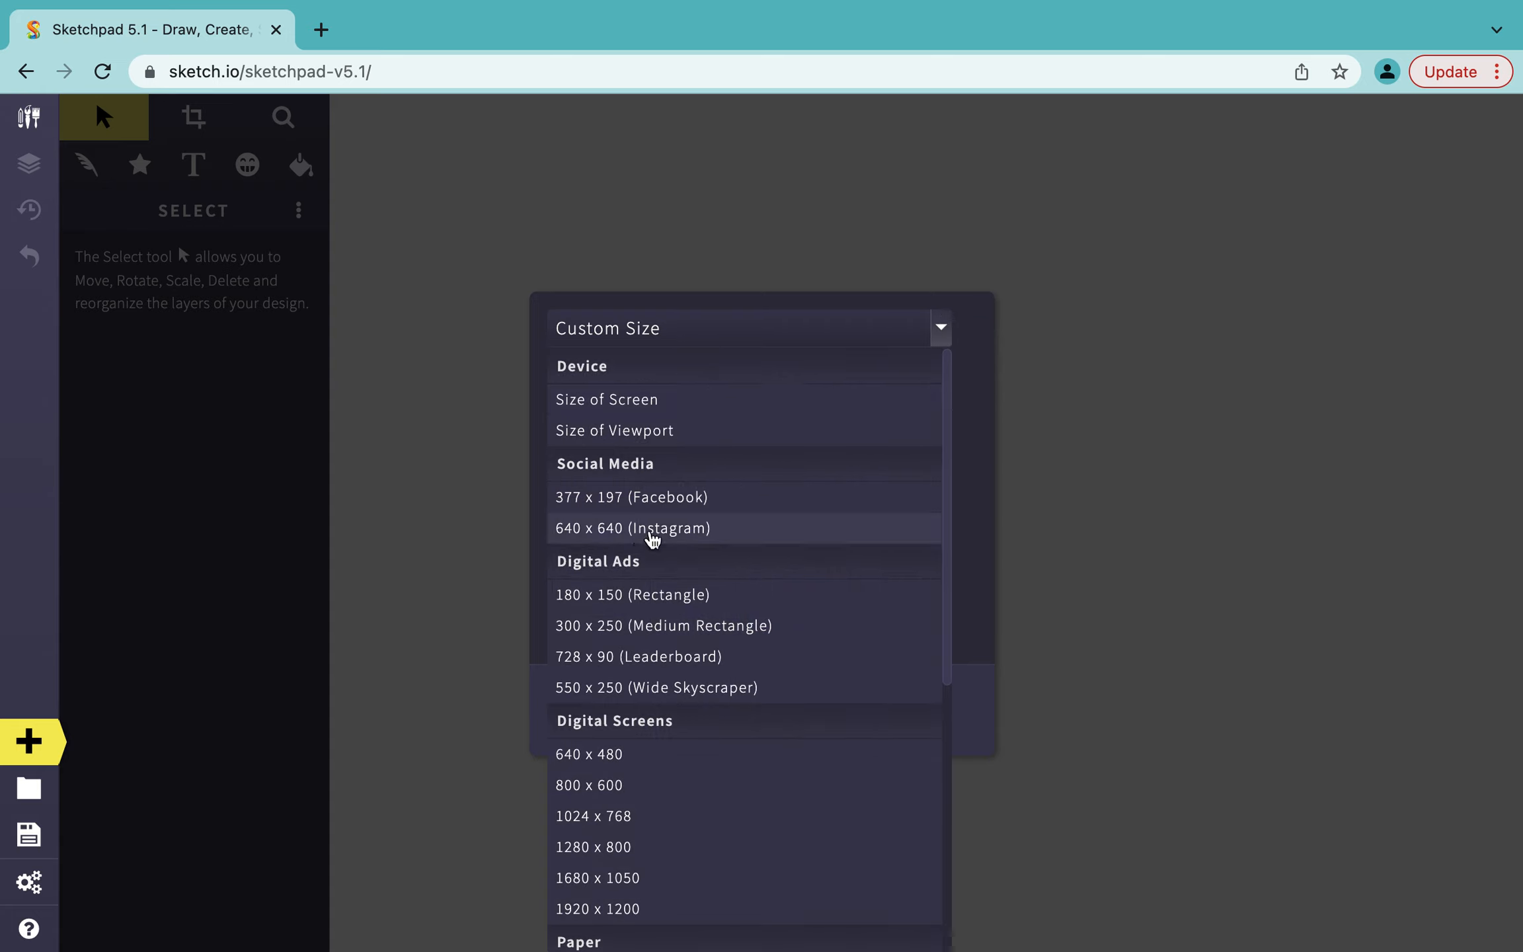
{"action": "left_click", "coordinate": [662, 528]}
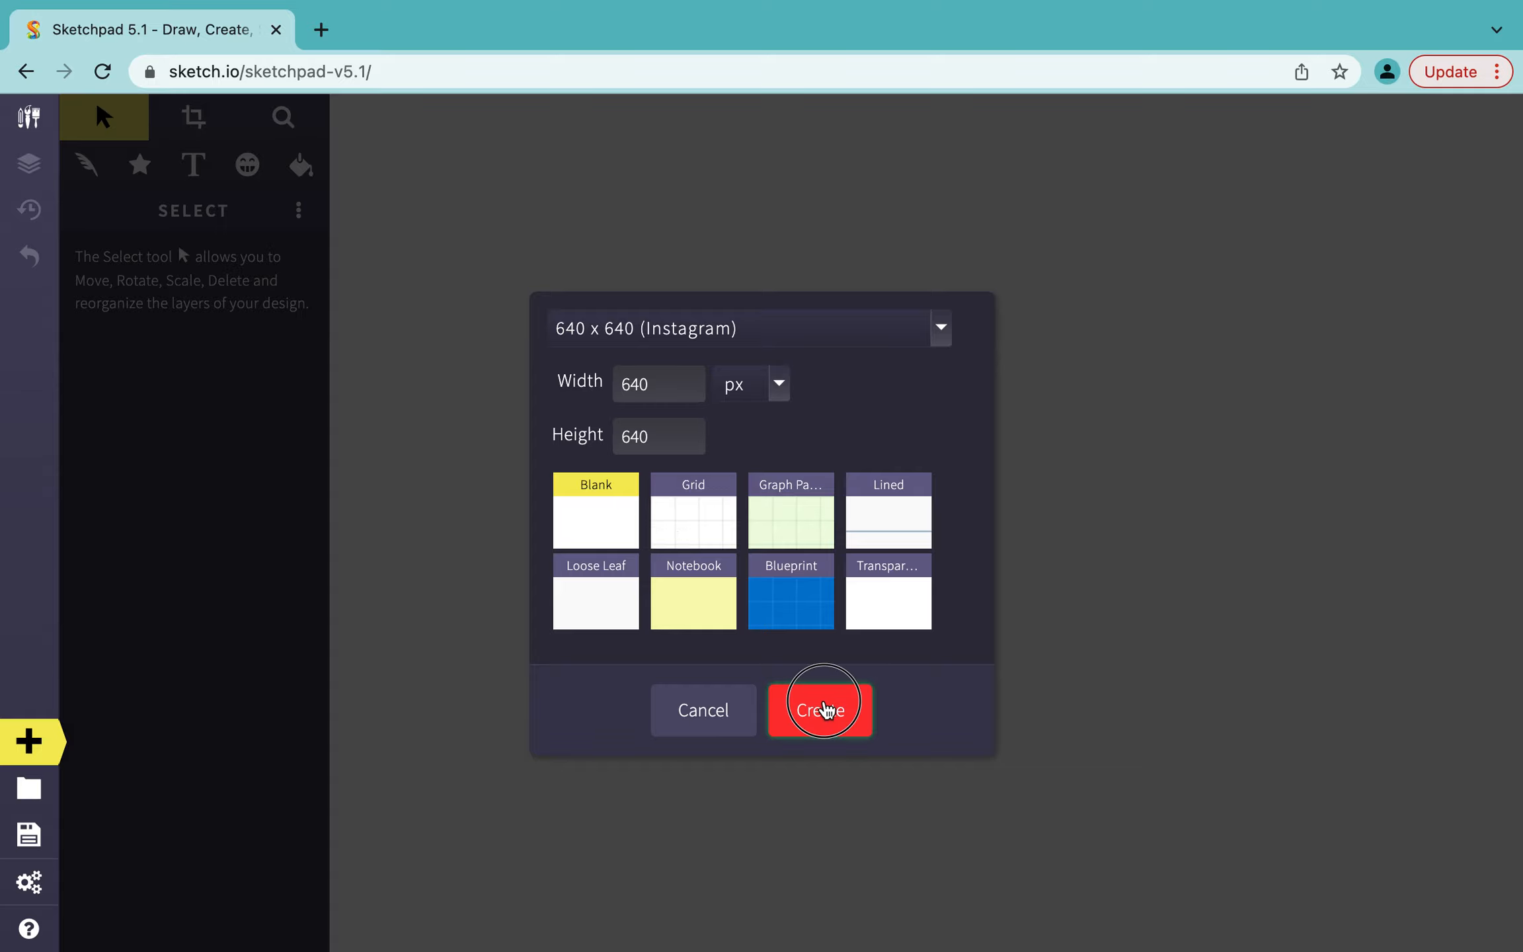
{"action": "left_click", "coordinate": [820, 709]}
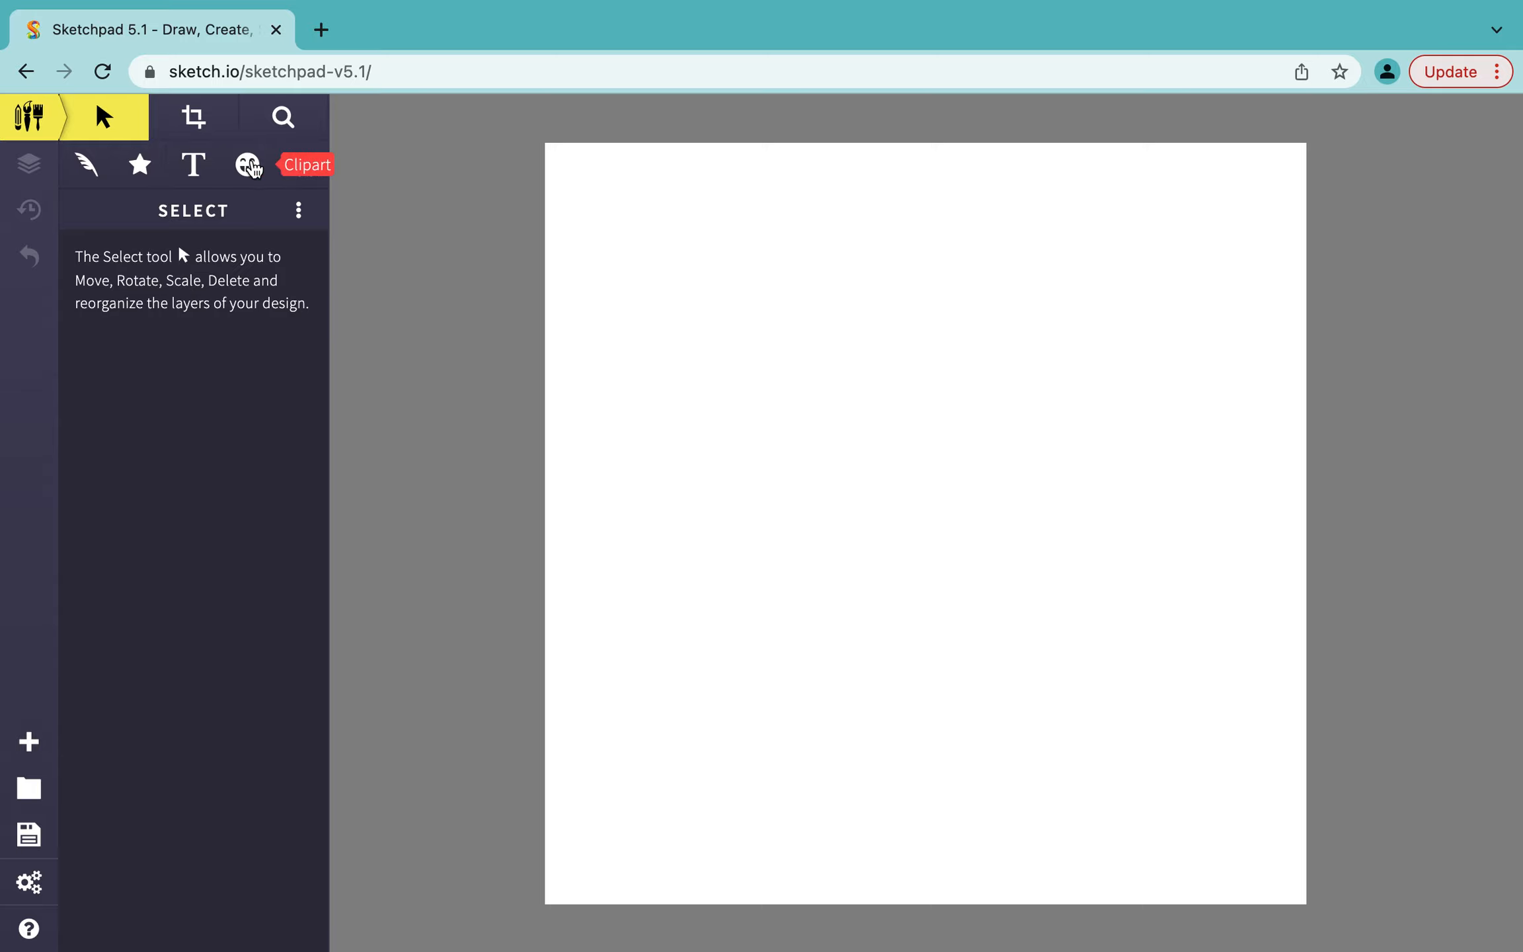
Load the landscape fox photo from the Desktop as clipart and place it on the canvas
{"action": "left_click", "coordinate": [249, 165]}
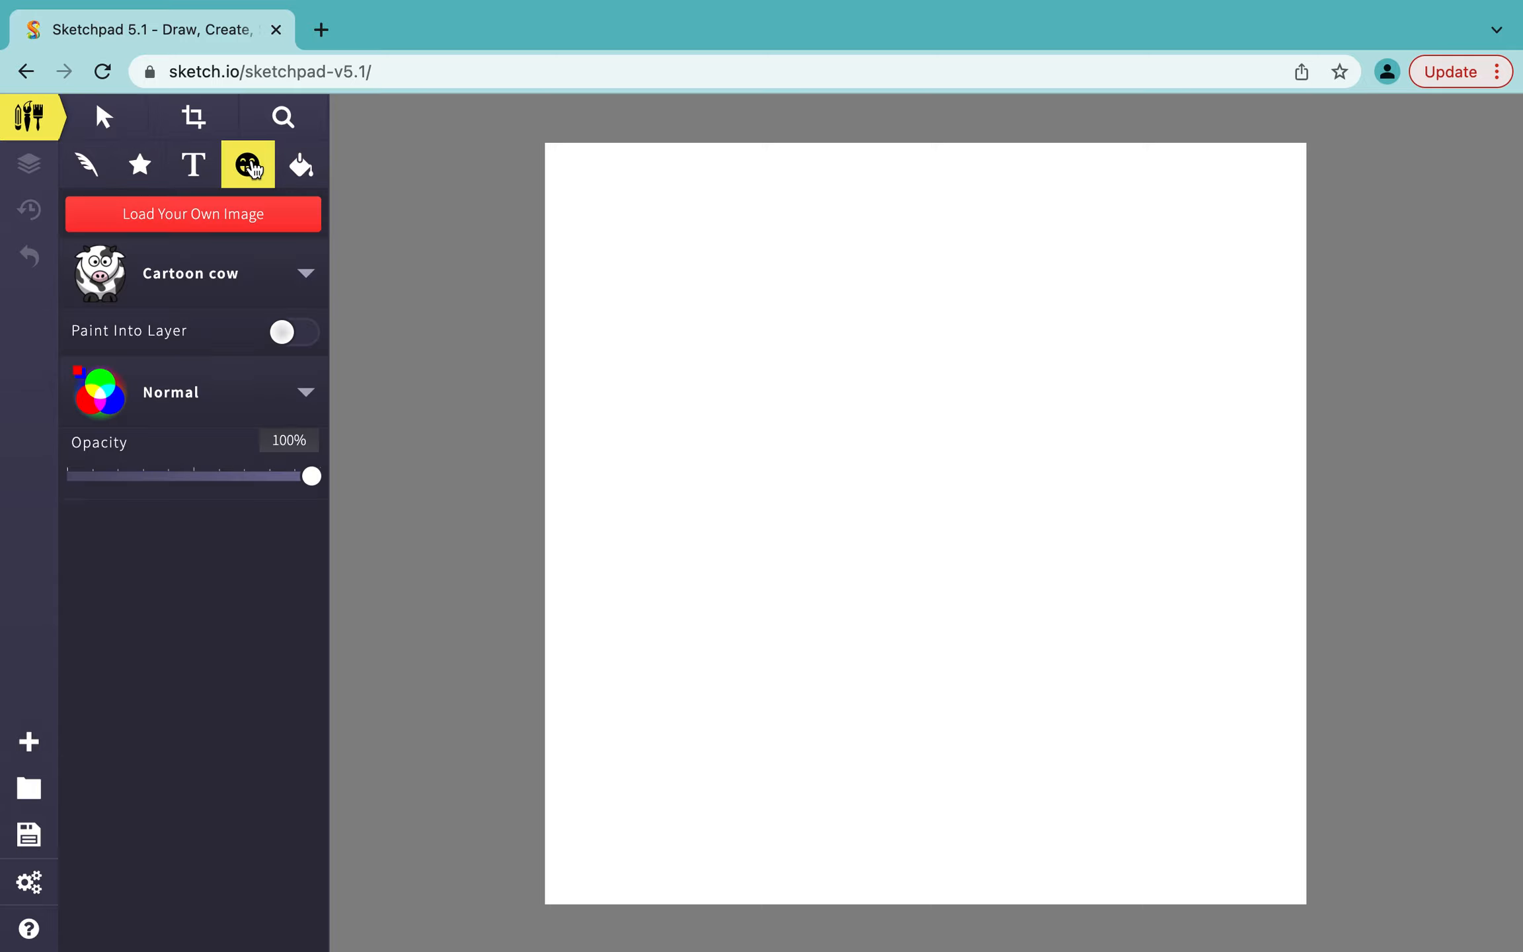
{"action": "left_click", "coordinate": [186, 213]}
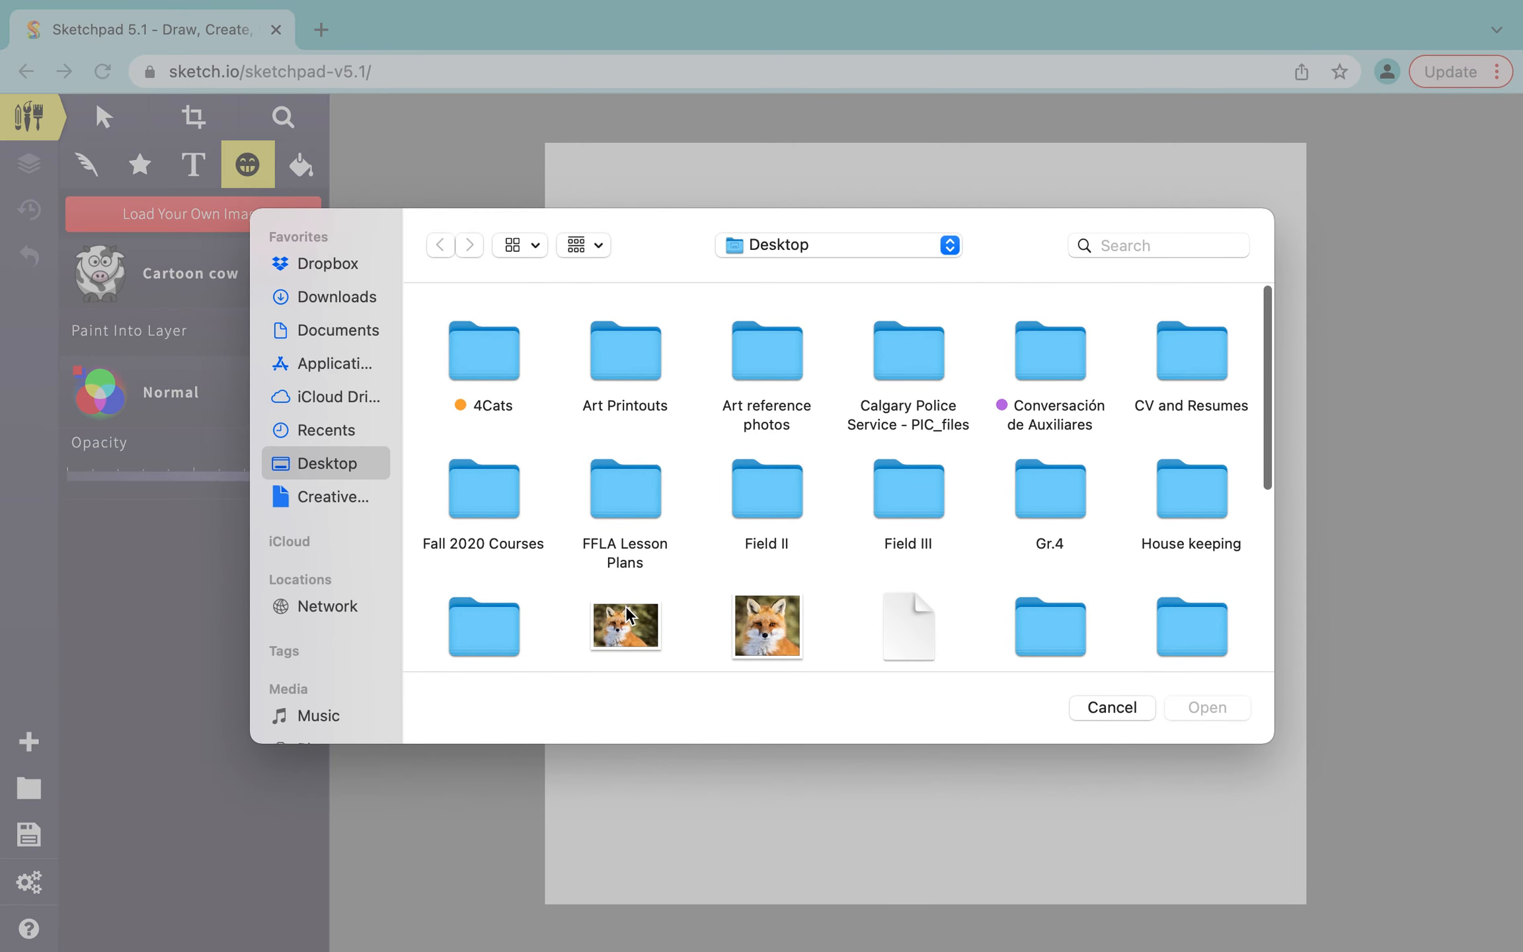
{"action": "left_click", "coordinate": [626, 618]}
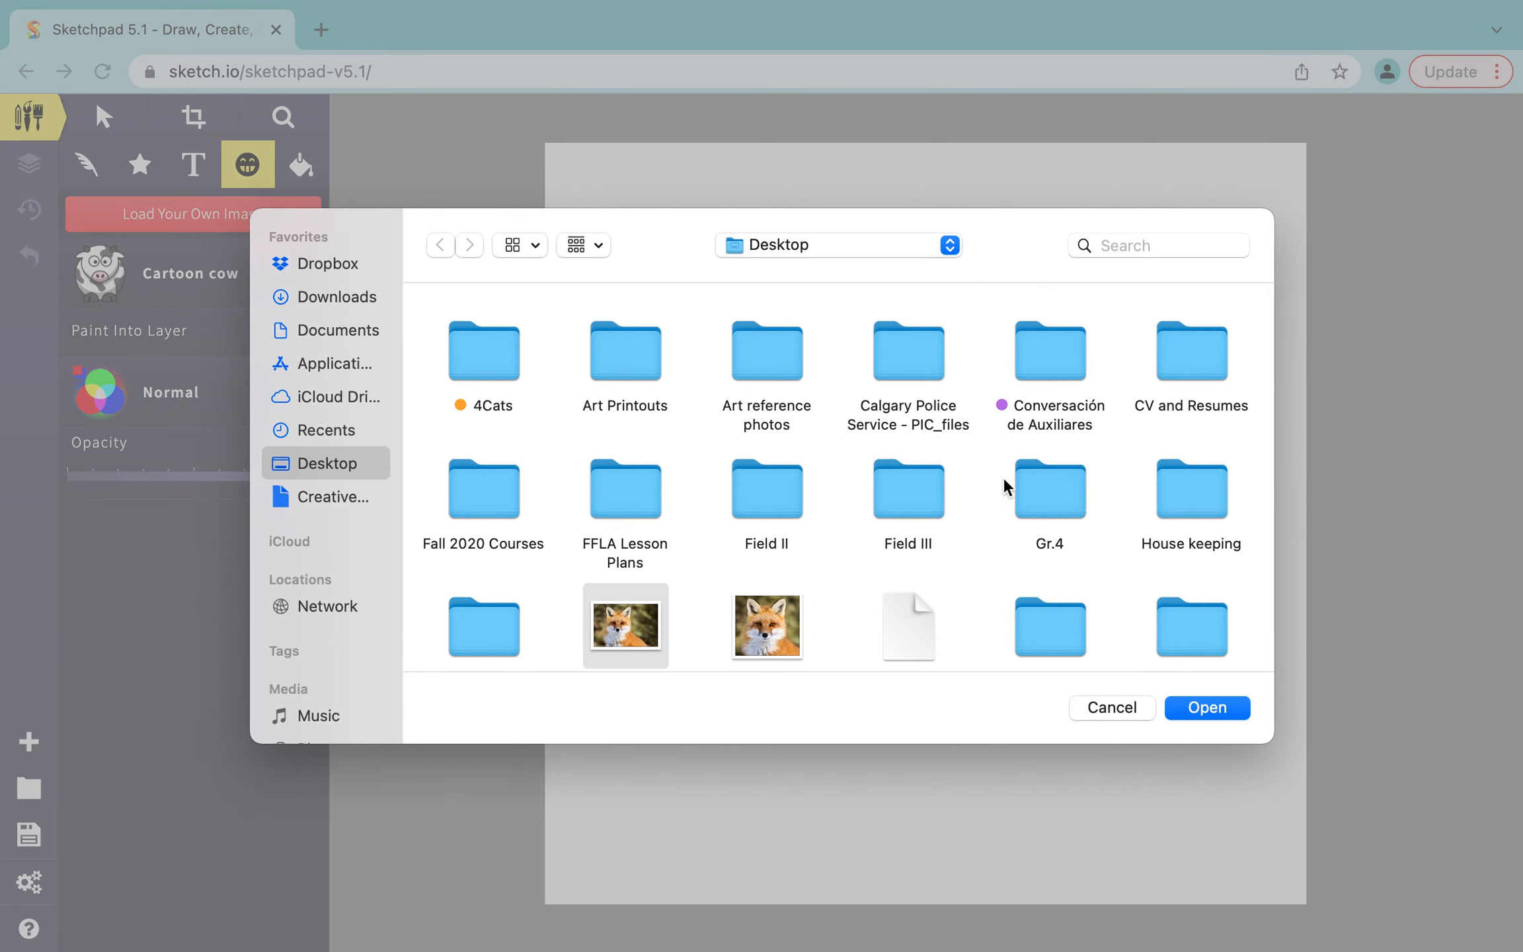
{"action": "left_click", "coordinate": [1207, 709]}
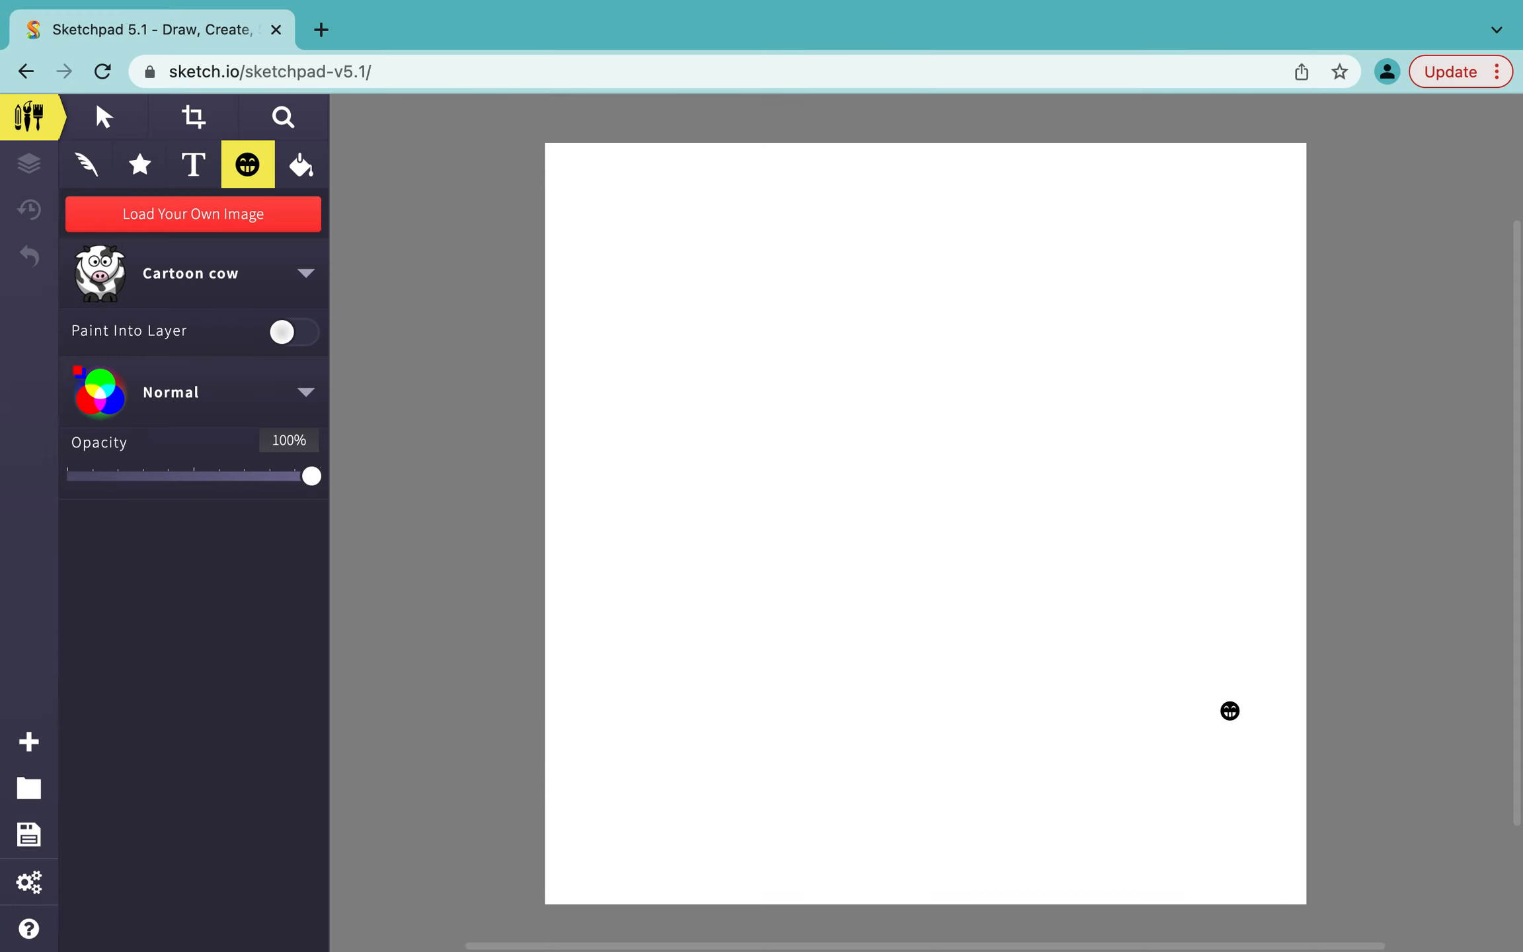
{"action": "left_click", "coordinate": [977, 561]}
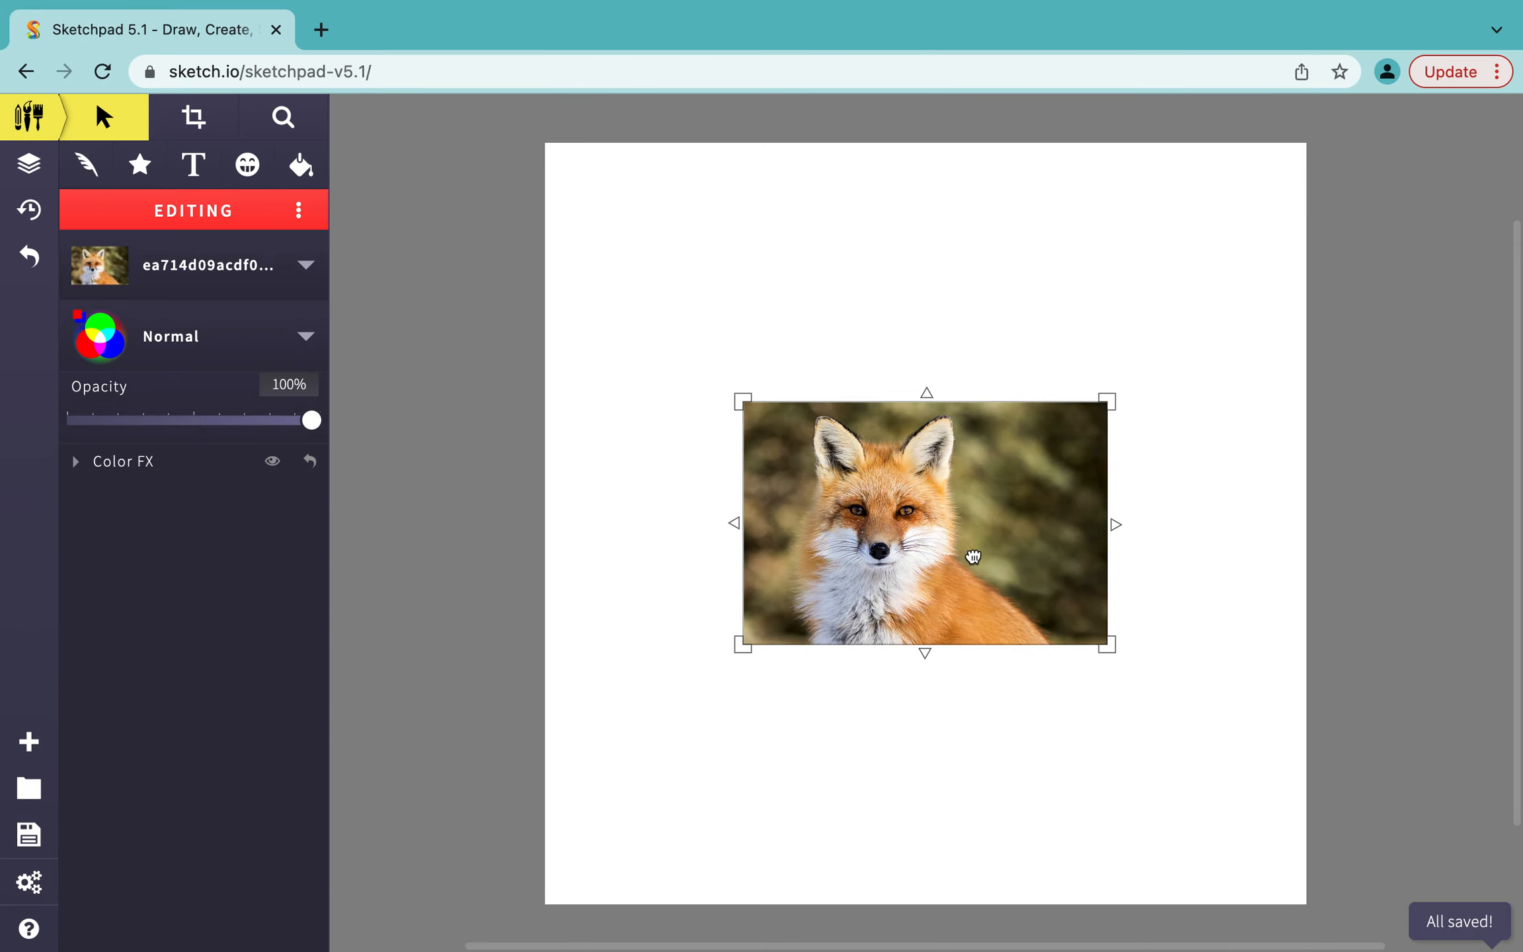
Enlarge and reposition the fox photo until it covers the whole canvas with the face centred, and deselect it
{"action": "left_click_drag", "start_coordinate": [745, 651], "coordinate": [450, 840]}
{"action": "left_click_drag", "start_coordinate": [1105, 401], "coordinate": [1506, 177]}
{"action": "left_click_drag", "start_coordinate": [1033, 435], "coordinate": [1172, 442]}
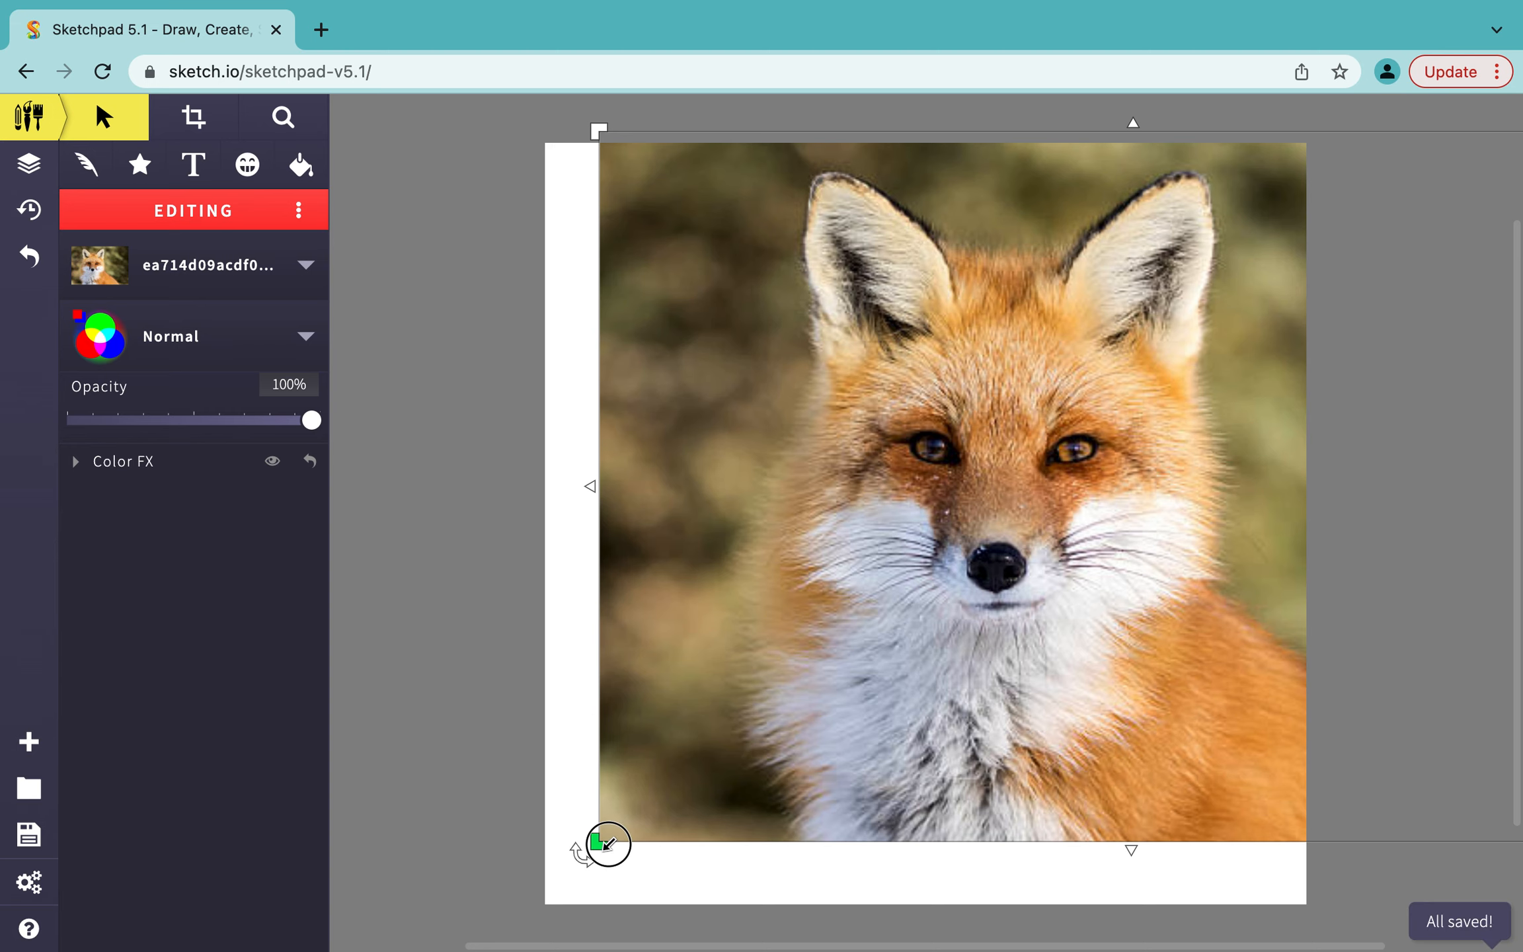
{"action": "left_click_drag", "start_coordinate": [607, 843], "coordinate": [424, 942]}
{"action": "left_click_drag", "start_coordinate": [750, 687], "coordinate": [866, 697]}
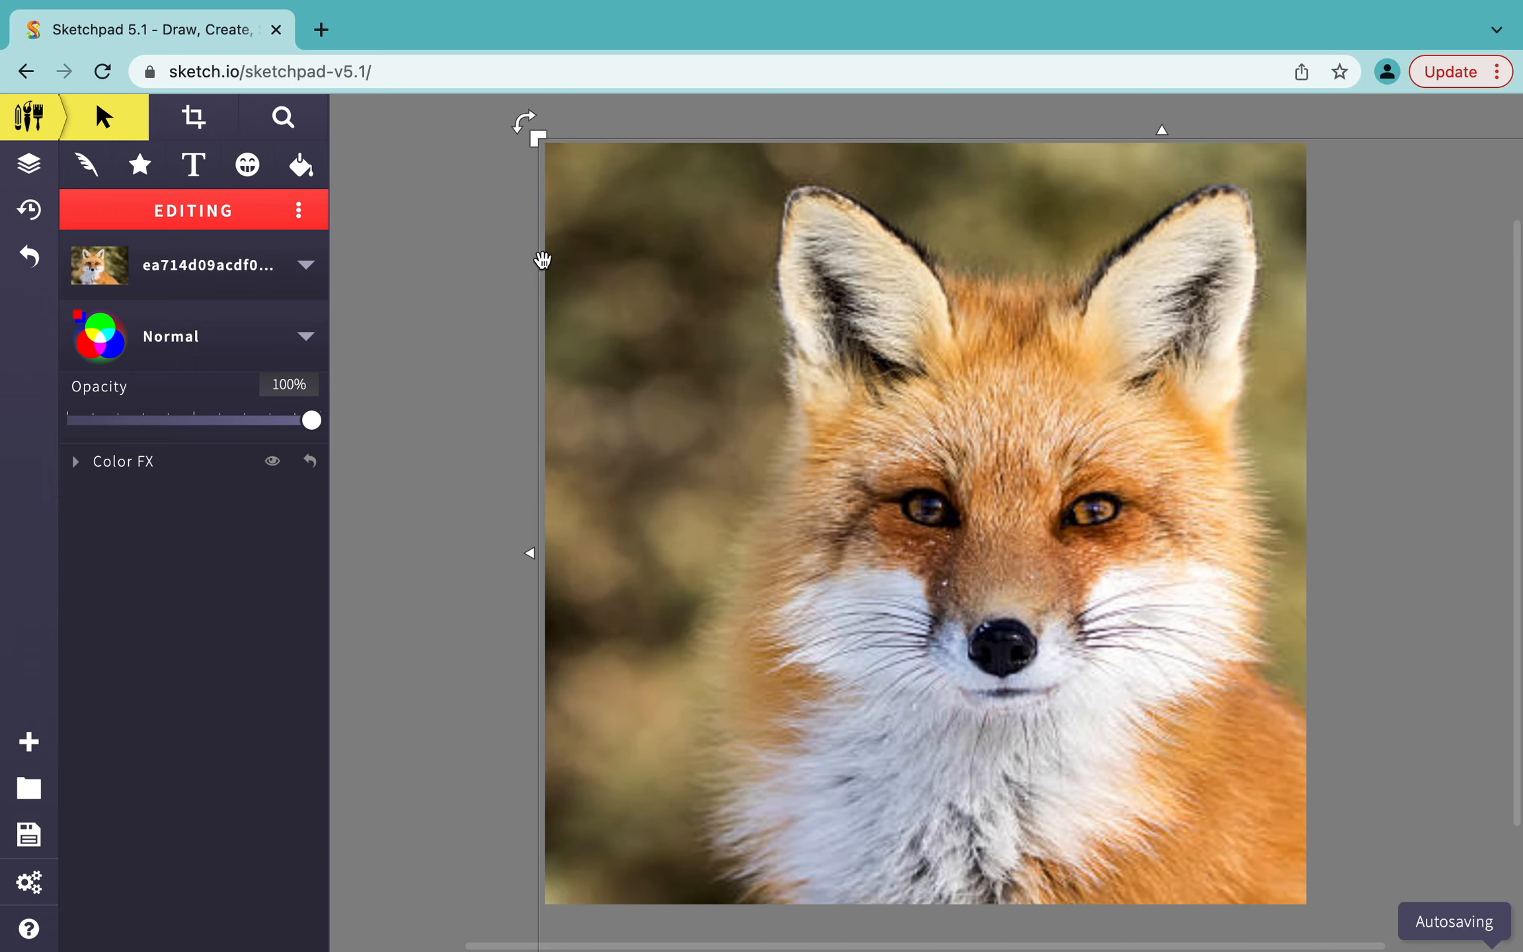
{"action": "left_click_drag", "start_coordinate": [810, 271], "coordinate": [796, 374]}
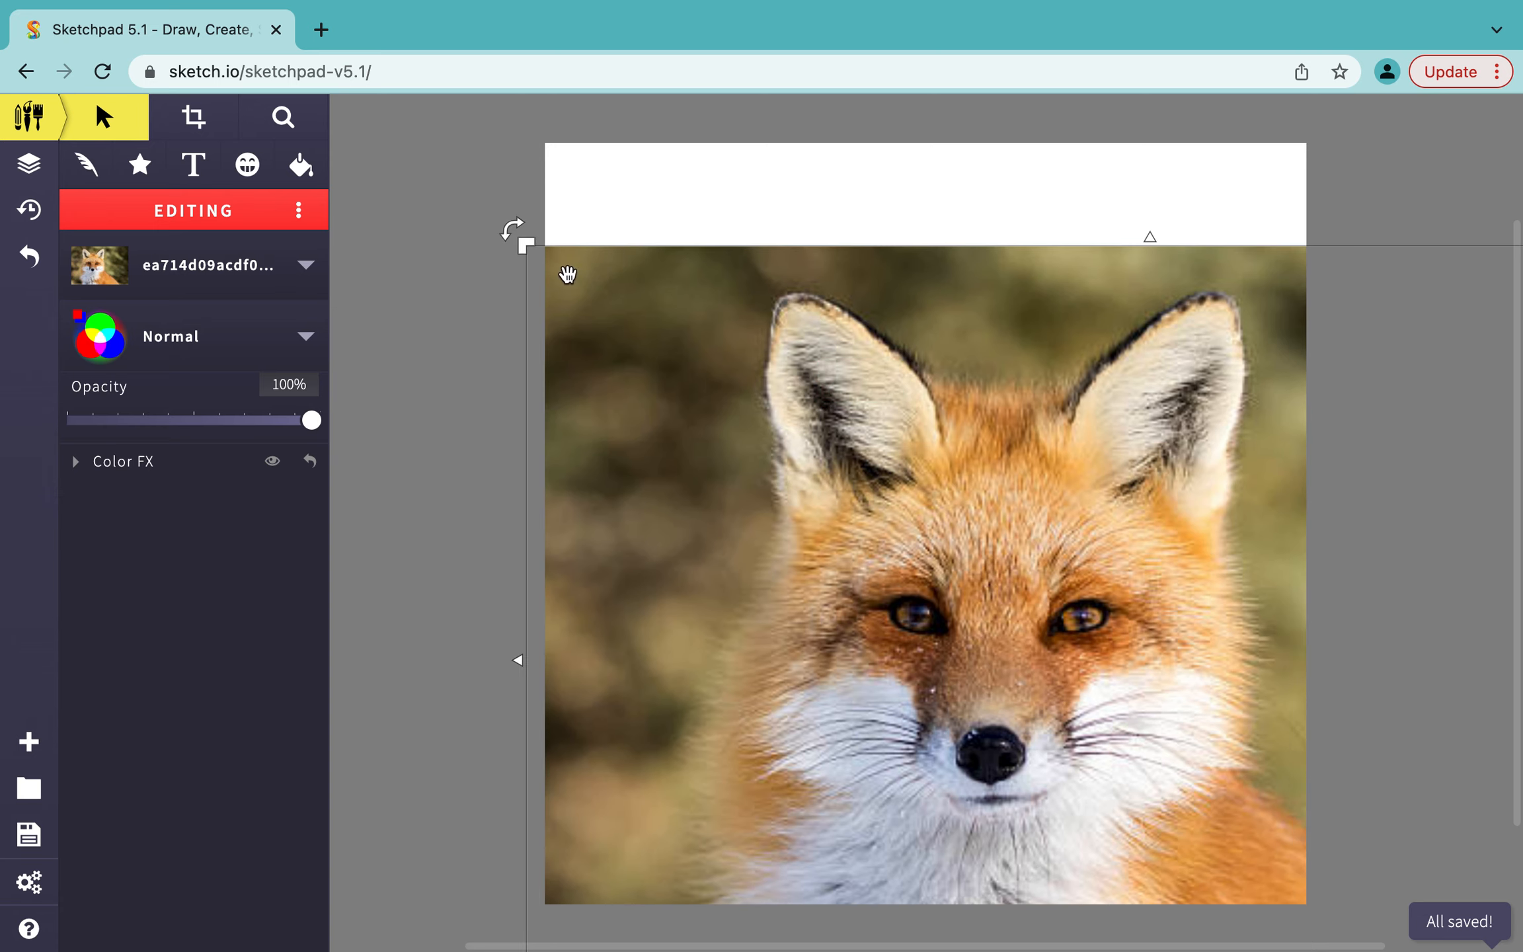
{"action": "left_click_drag", "start_coordinate": [517, 239], "coordinate": [374, 140]}
{"action": "left_click_drag", "start_coordinate": [850, 333], "coordinate": [850, 321]}
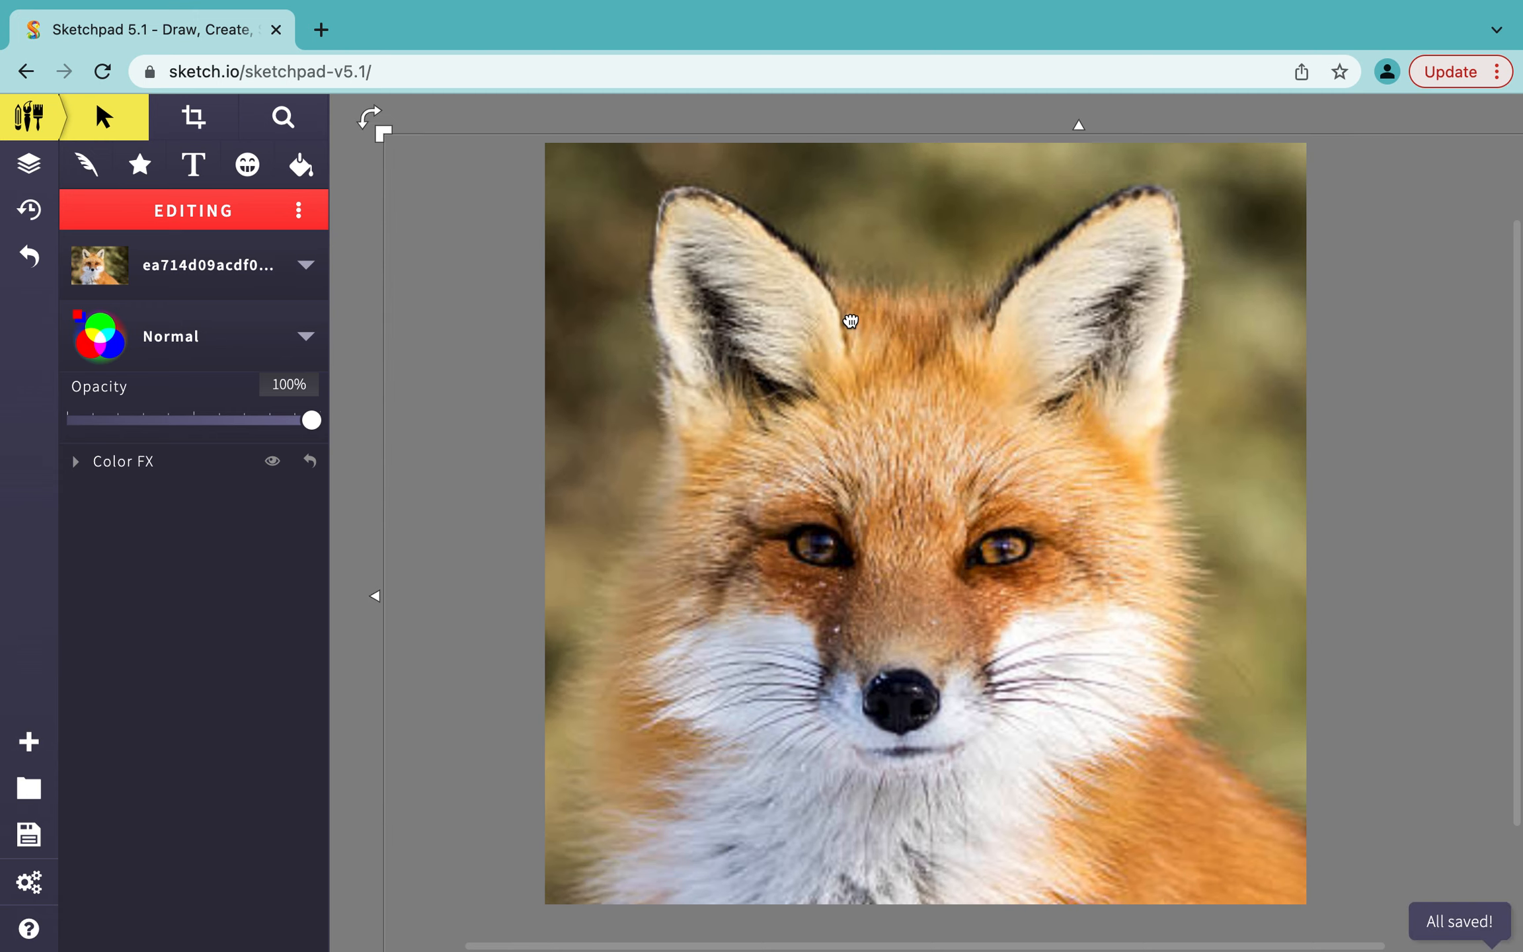
{"action": "left_click", "coordinate": [366, 332]}
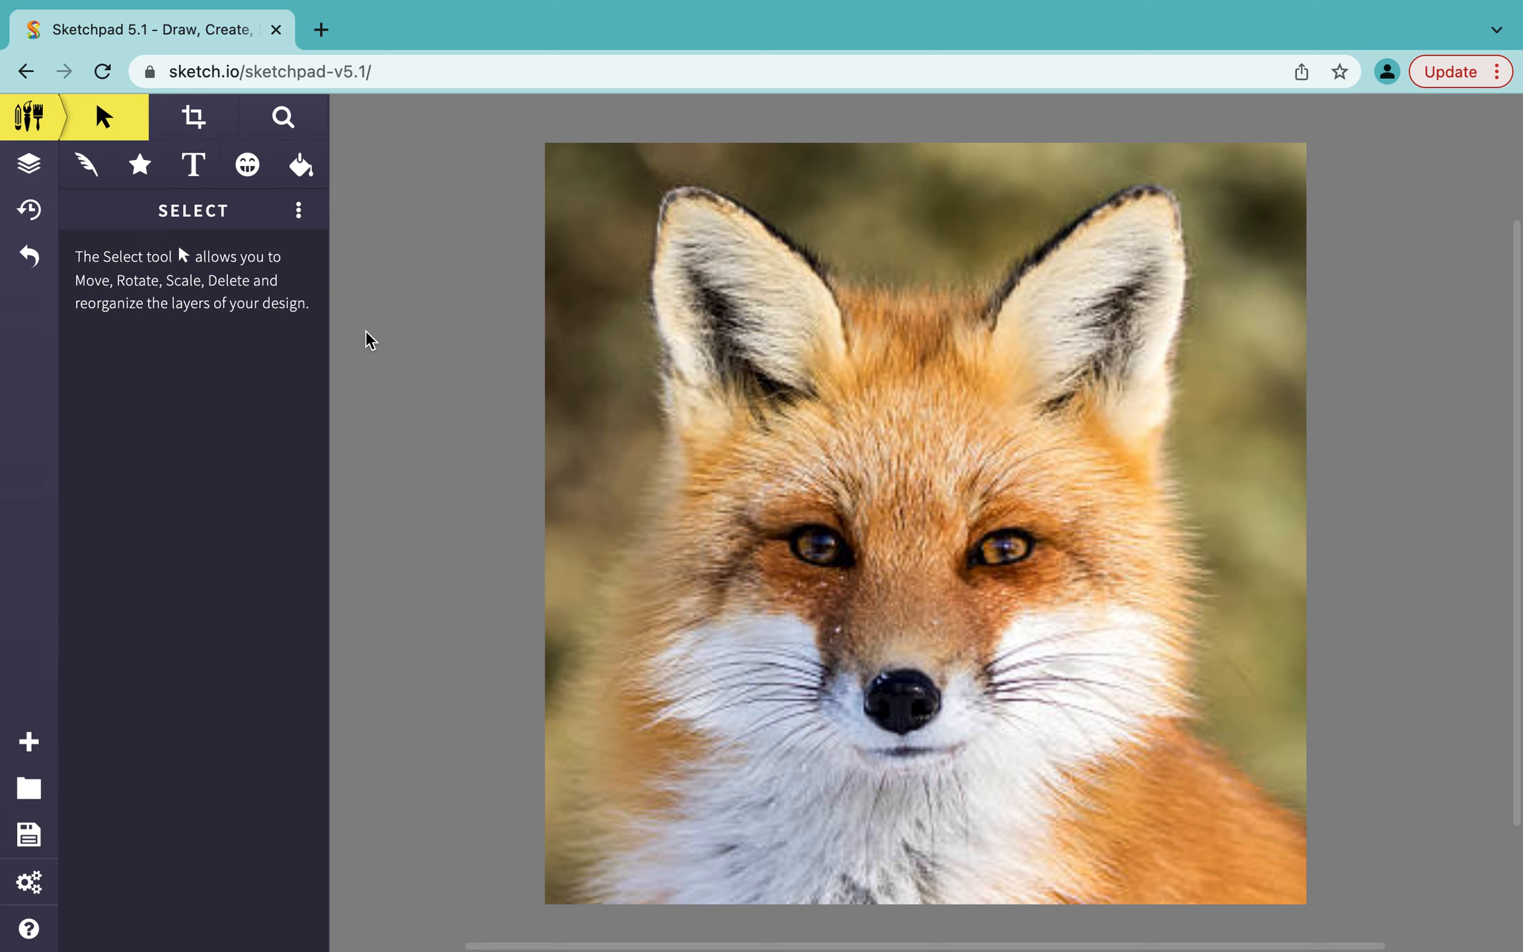
{"action": "left_click", "coordinate": [30, 167]}
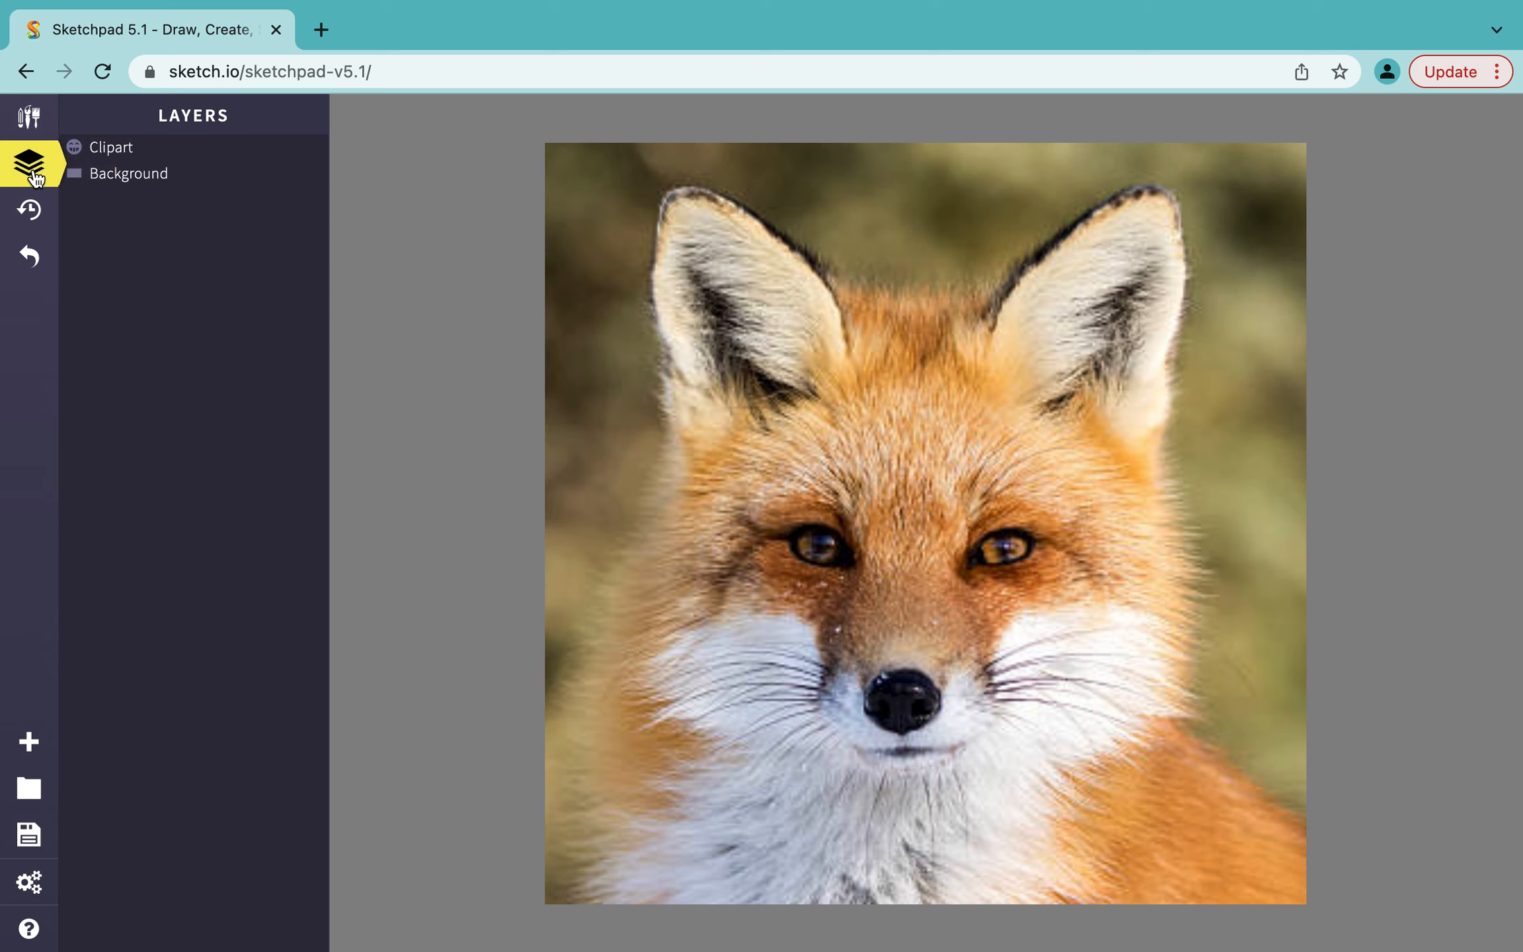
{"action": "left_click", "coordinate": [141, 157]}
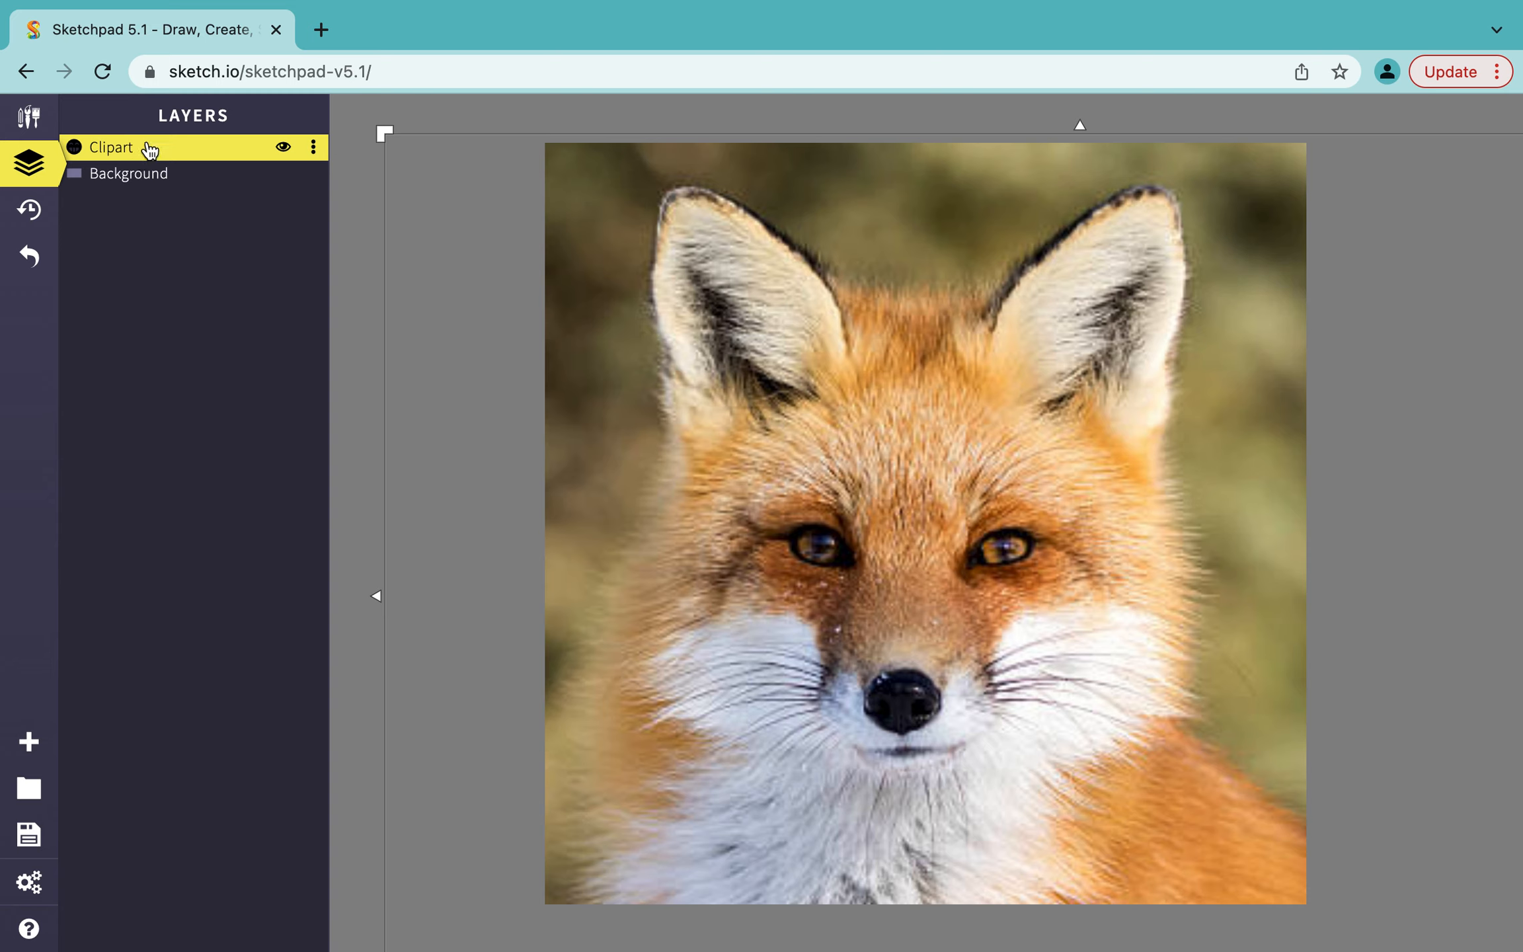
{"action": "left_click", "coordinate": [159, 177]}
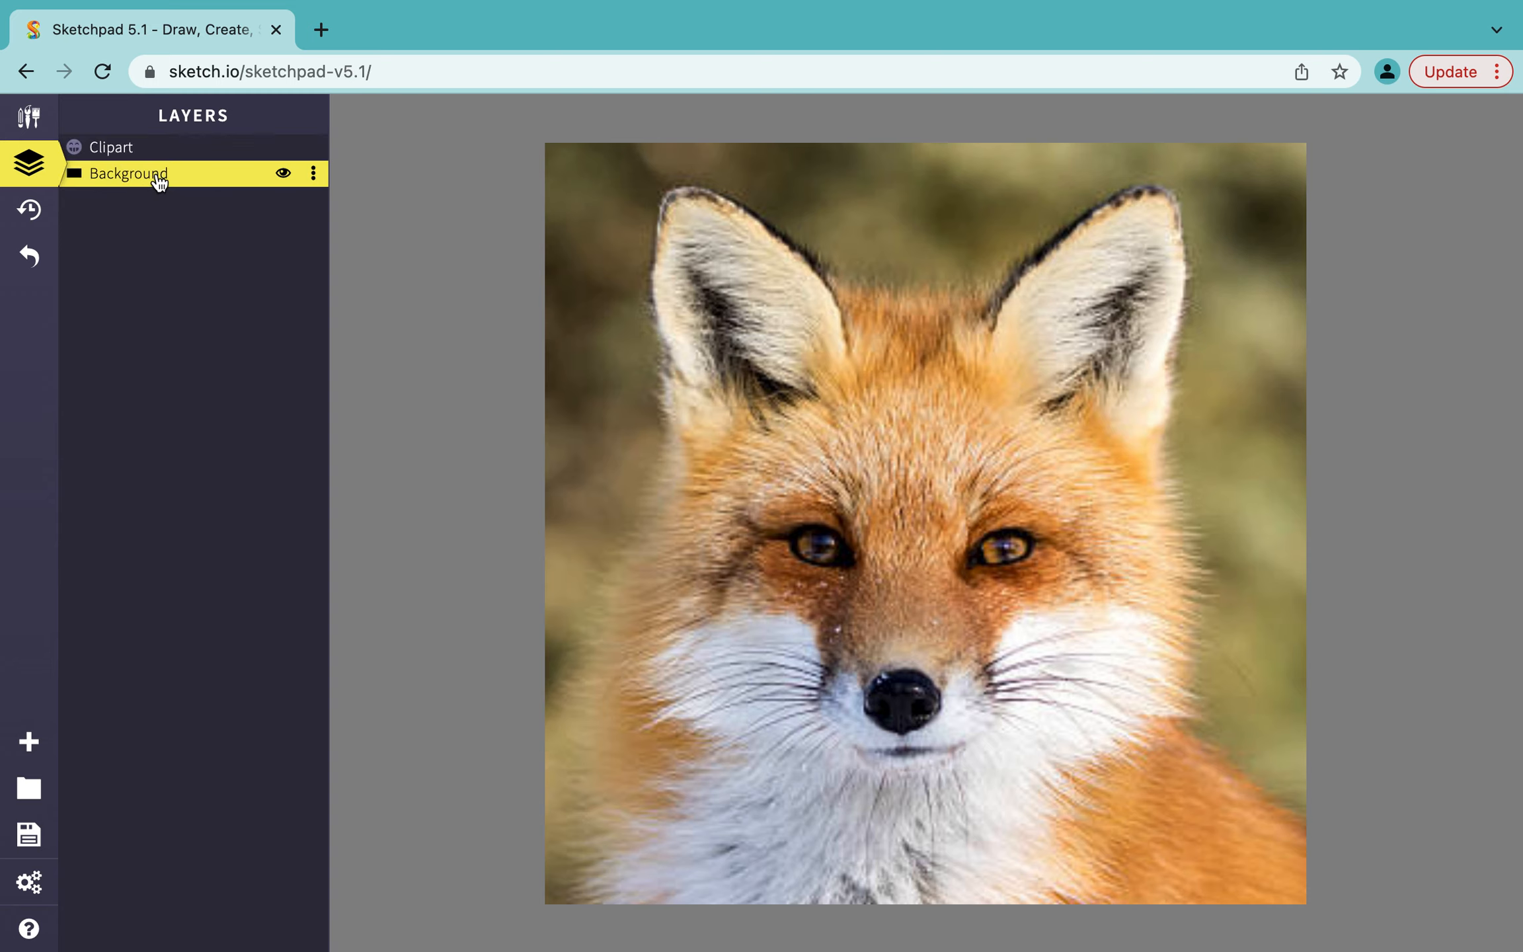
{"action": "left_click", "coordinate": [152, 175]}
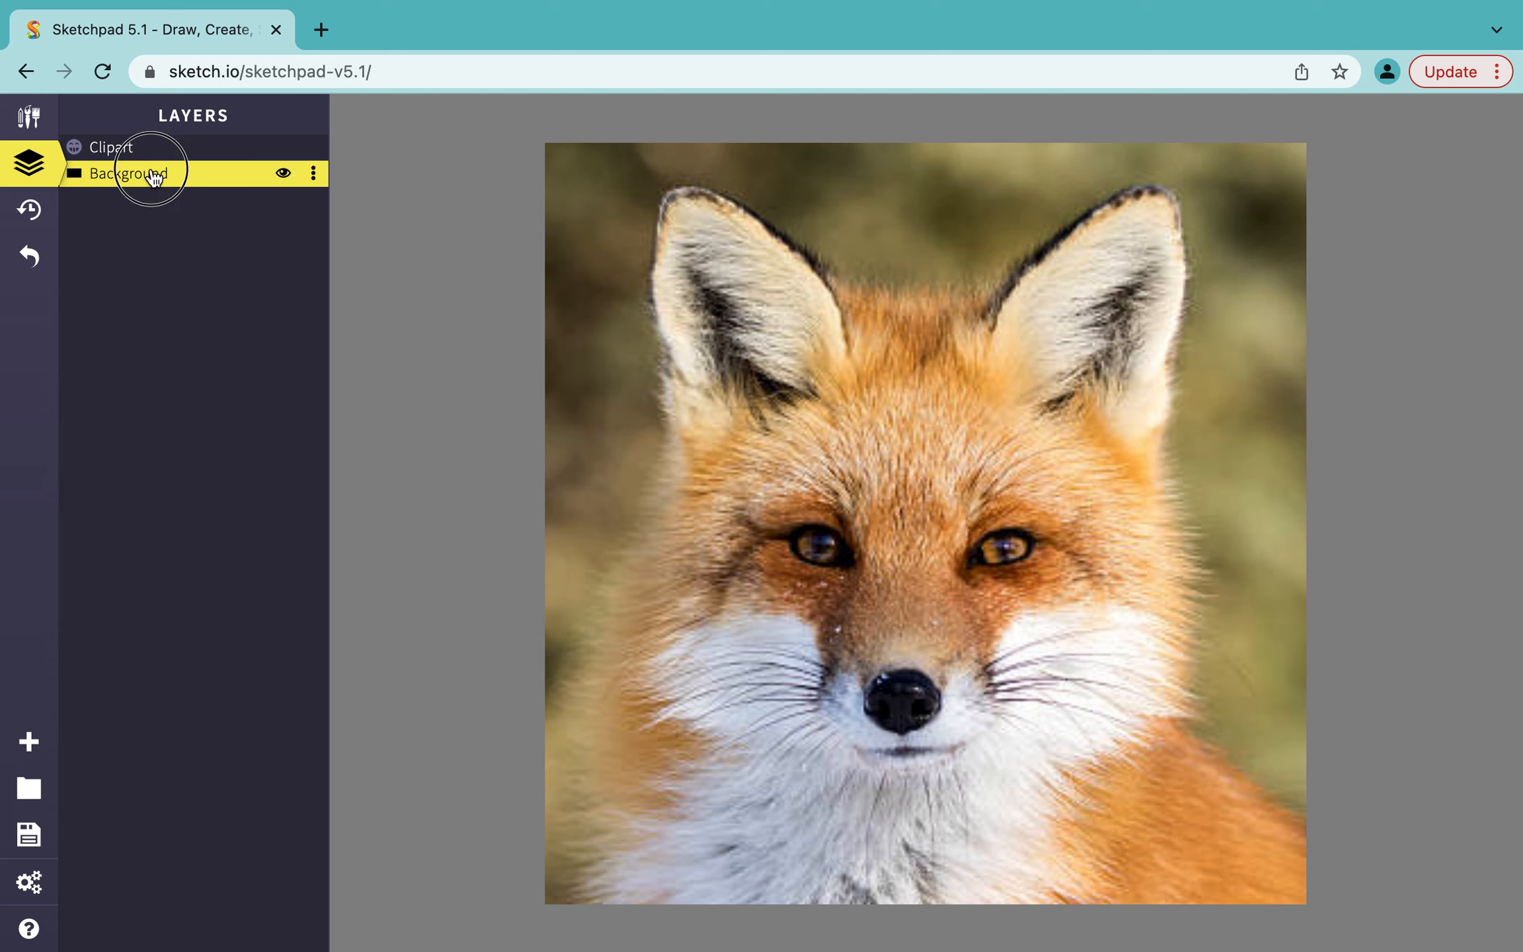
{"action": "left_click", "coordinate": [32, 118]}
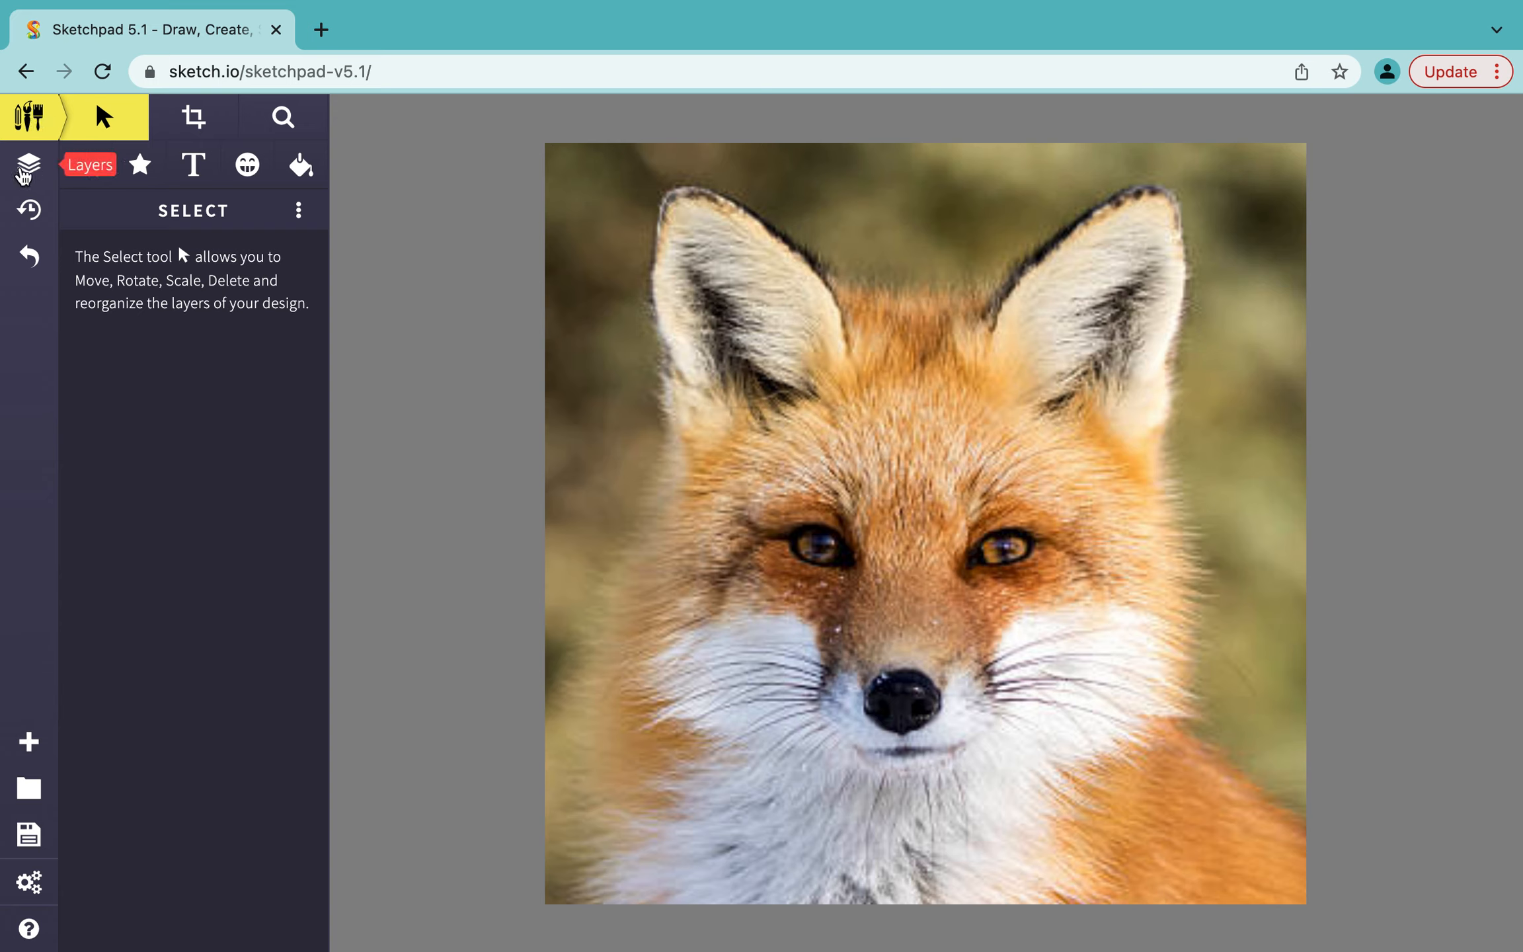
Reduce the opacity of the fox photo's Clipart layer to 54% and deselect it
{"action": "left_click", "coordinate": [29, 163]}
{"action": "left_click", "coordinate": [137, 156]}
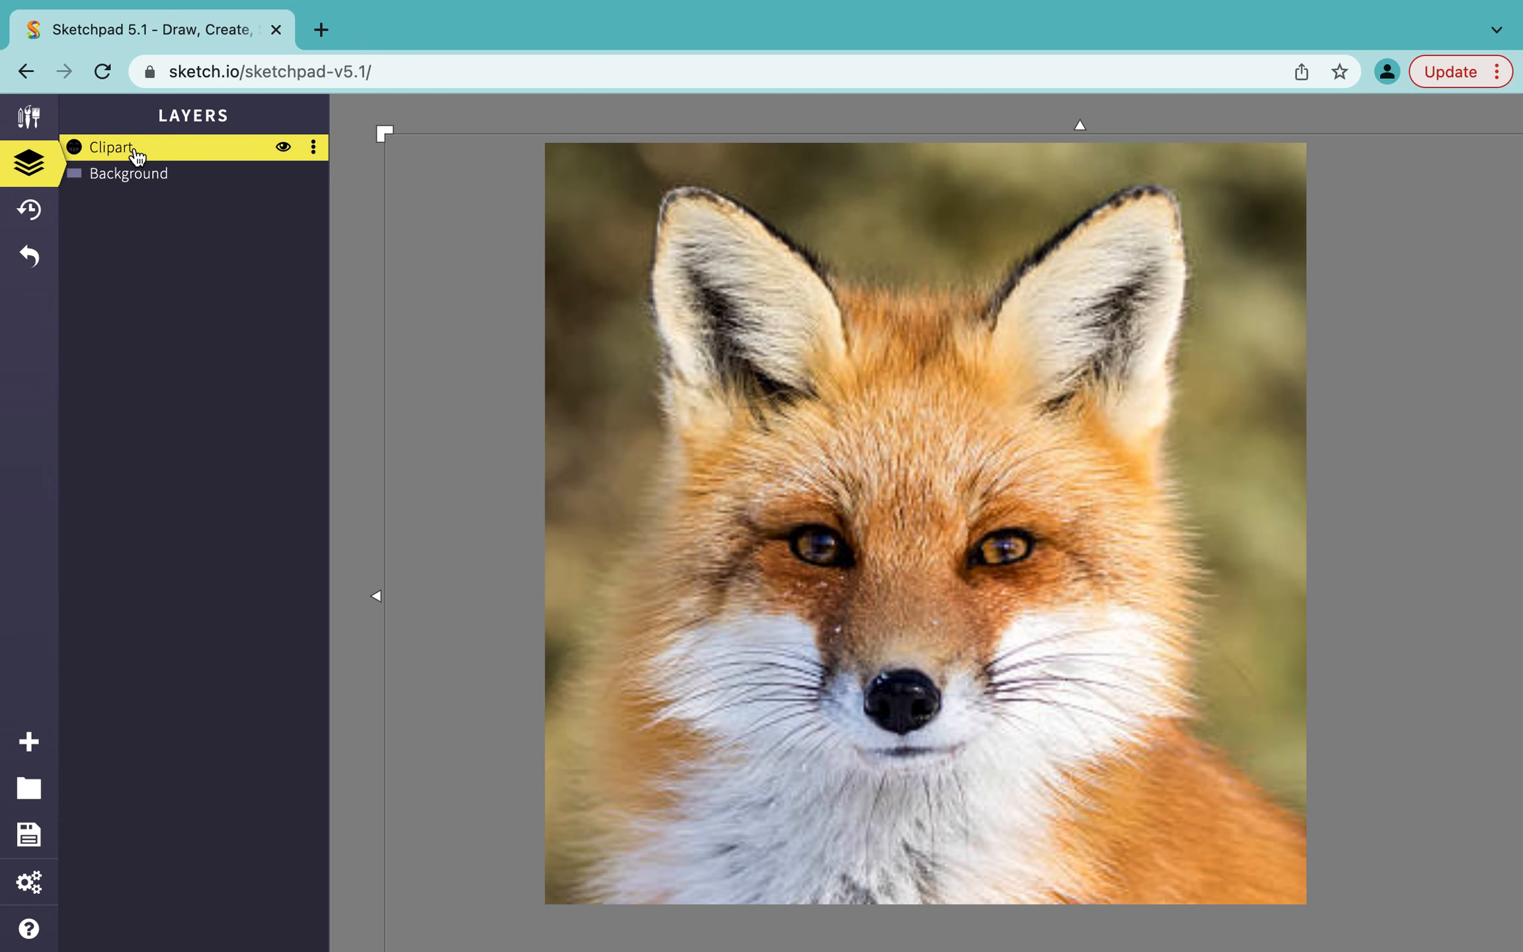
{"action": "left_click", "coordinate": [30, 117]}
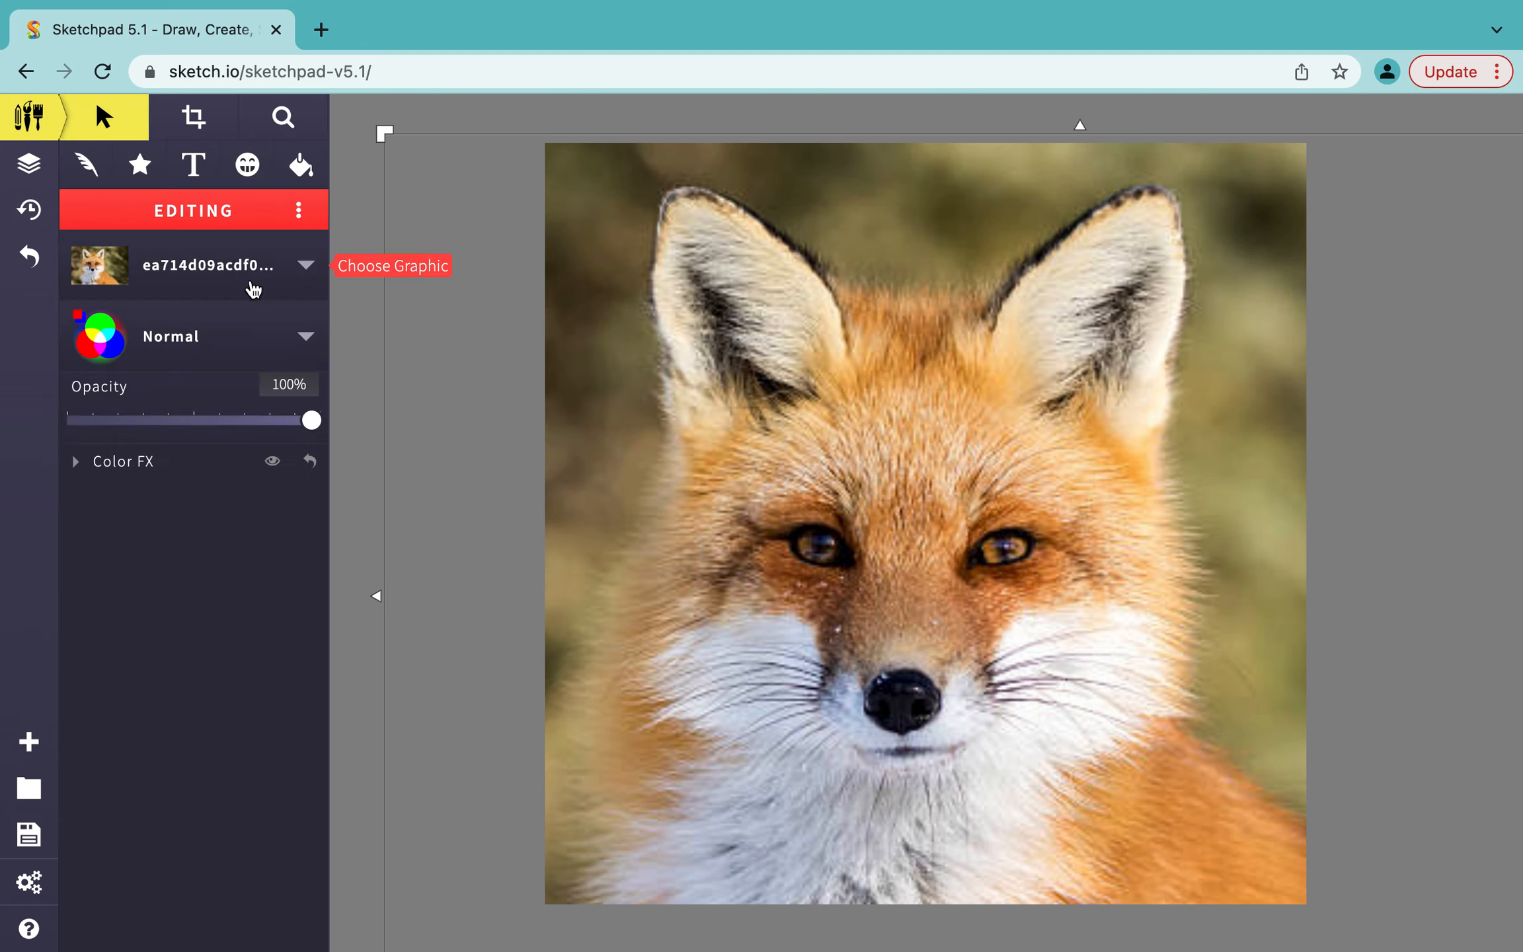
{"action": "left_click_drag", "start_coordinate": [310, 429], "coordinate": [204, 434]}
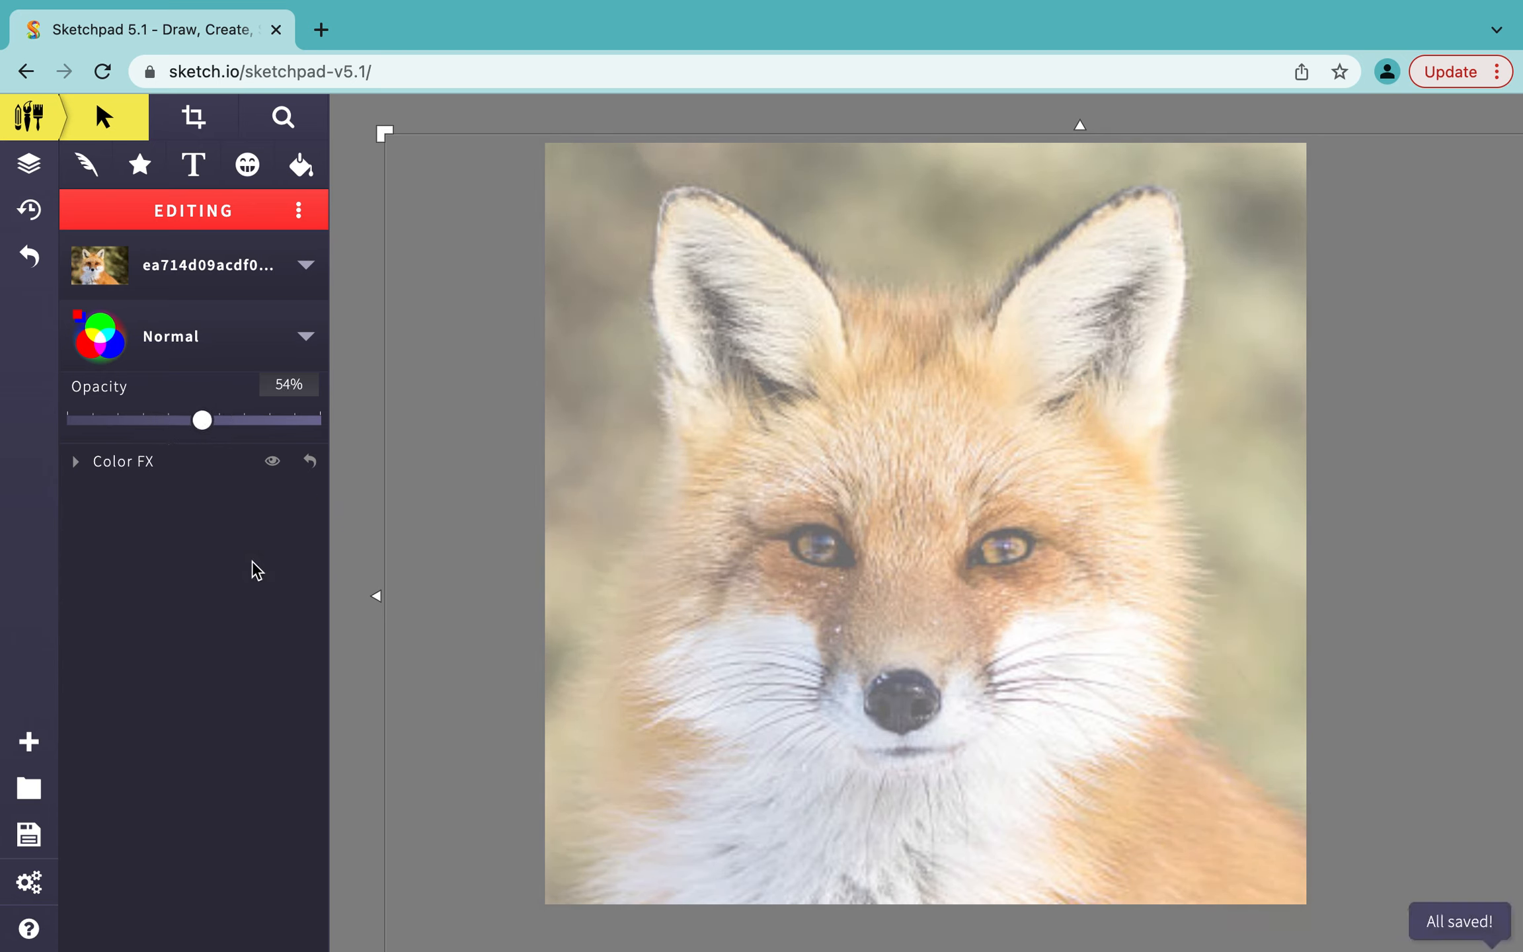
{"action": "left_click", "coordinate": [351, 282]}
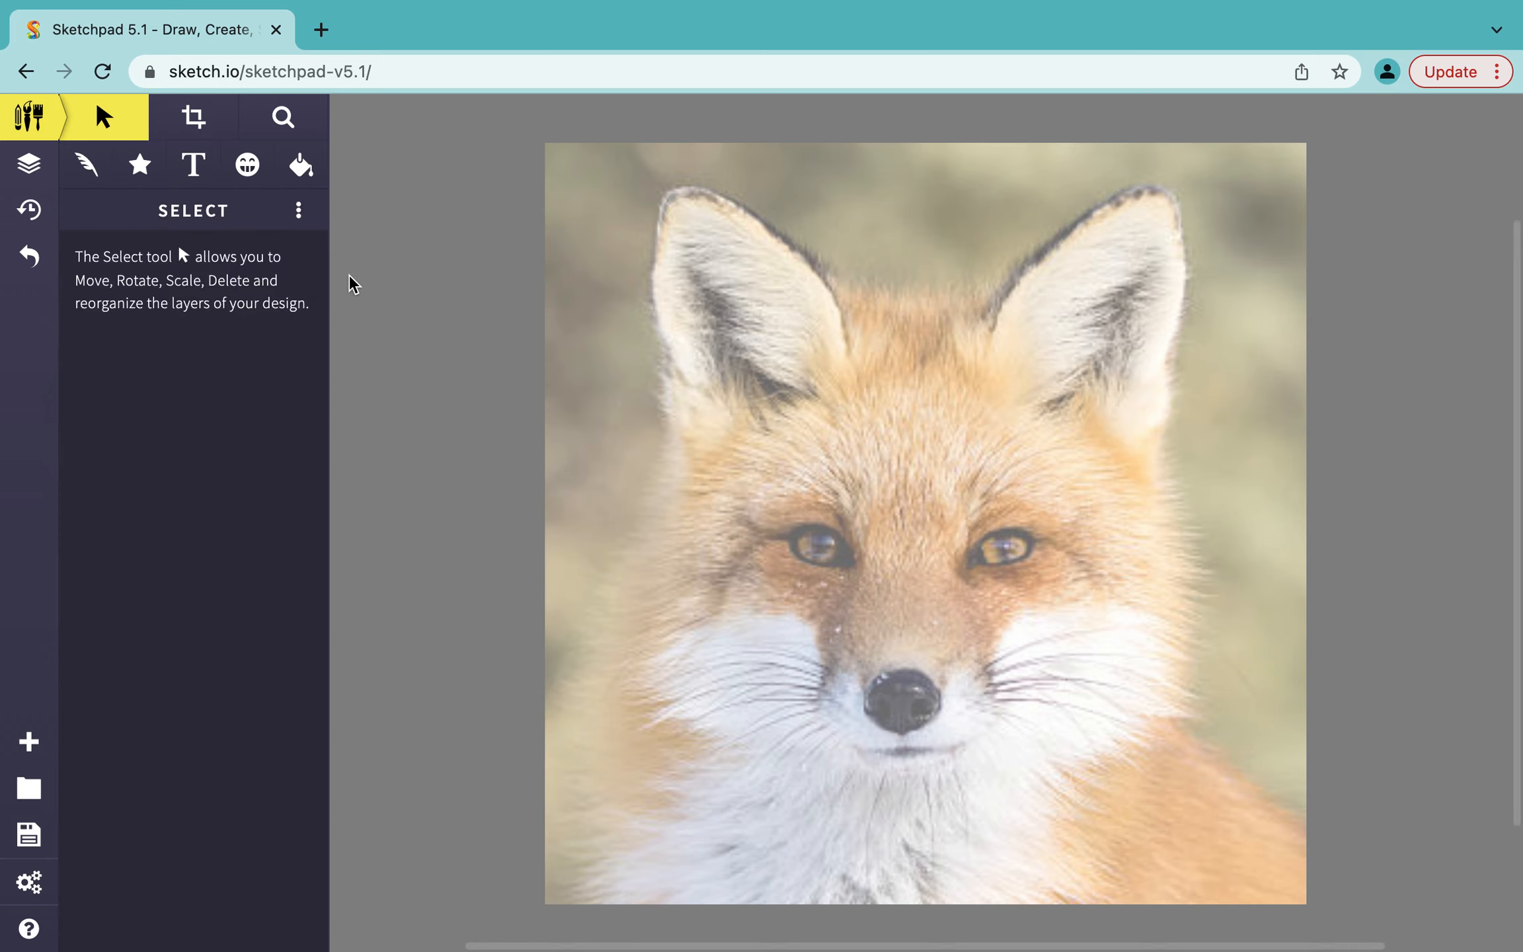
Load the landscape fox photo from the Desktop again as a second clipart image over the faded one
{"action": "left_click", "coordinate": [30, 167]}
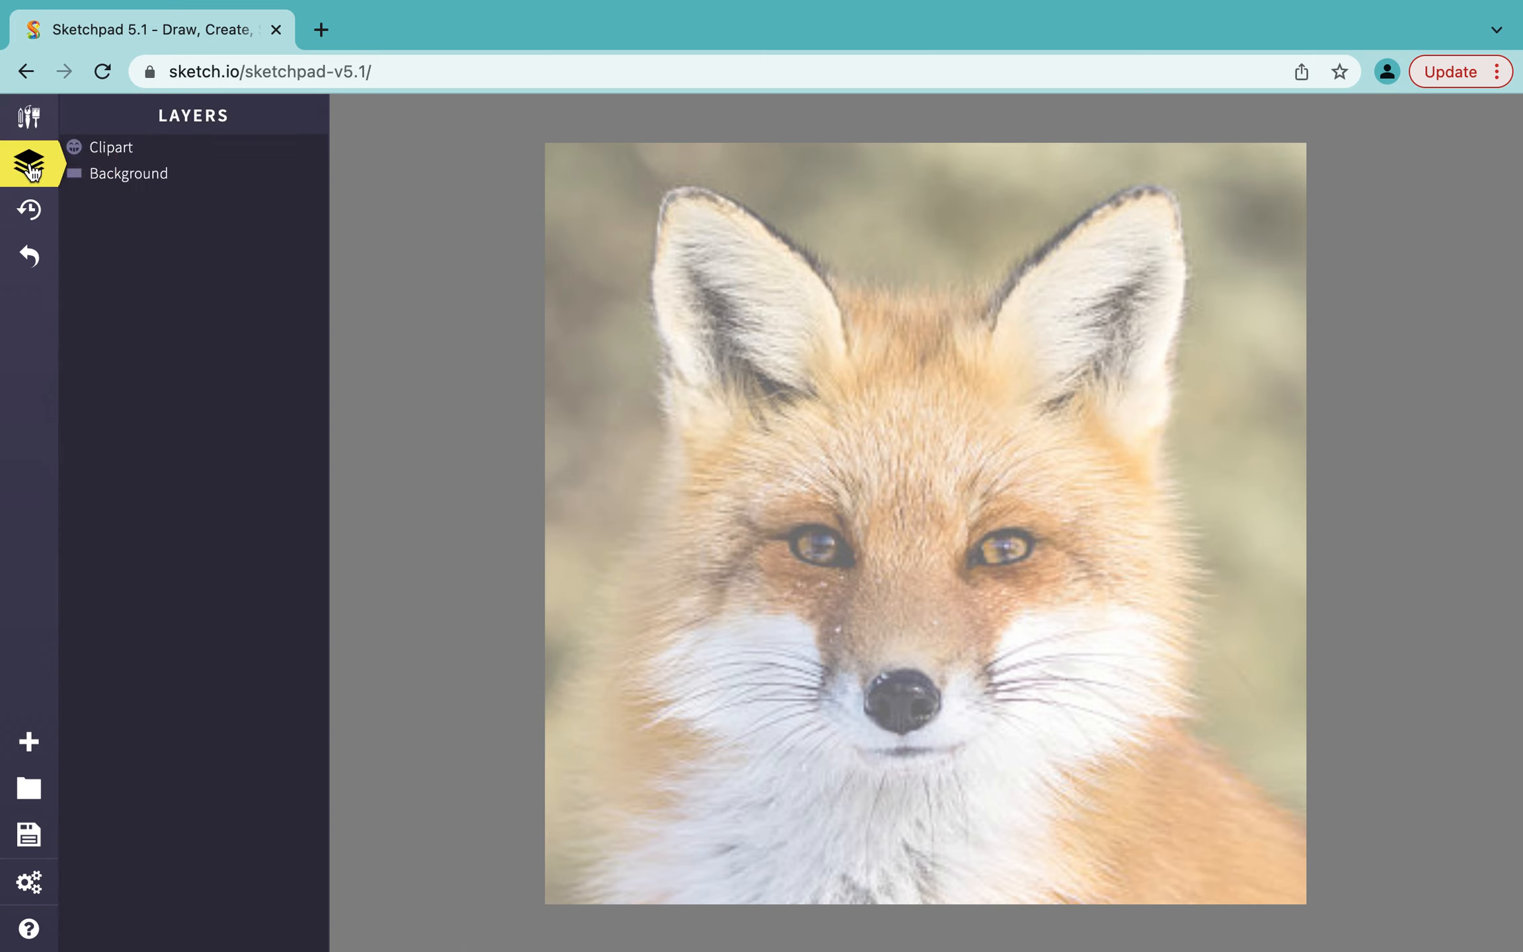
{"action": "left_click", "coordinate": [26, 118]}
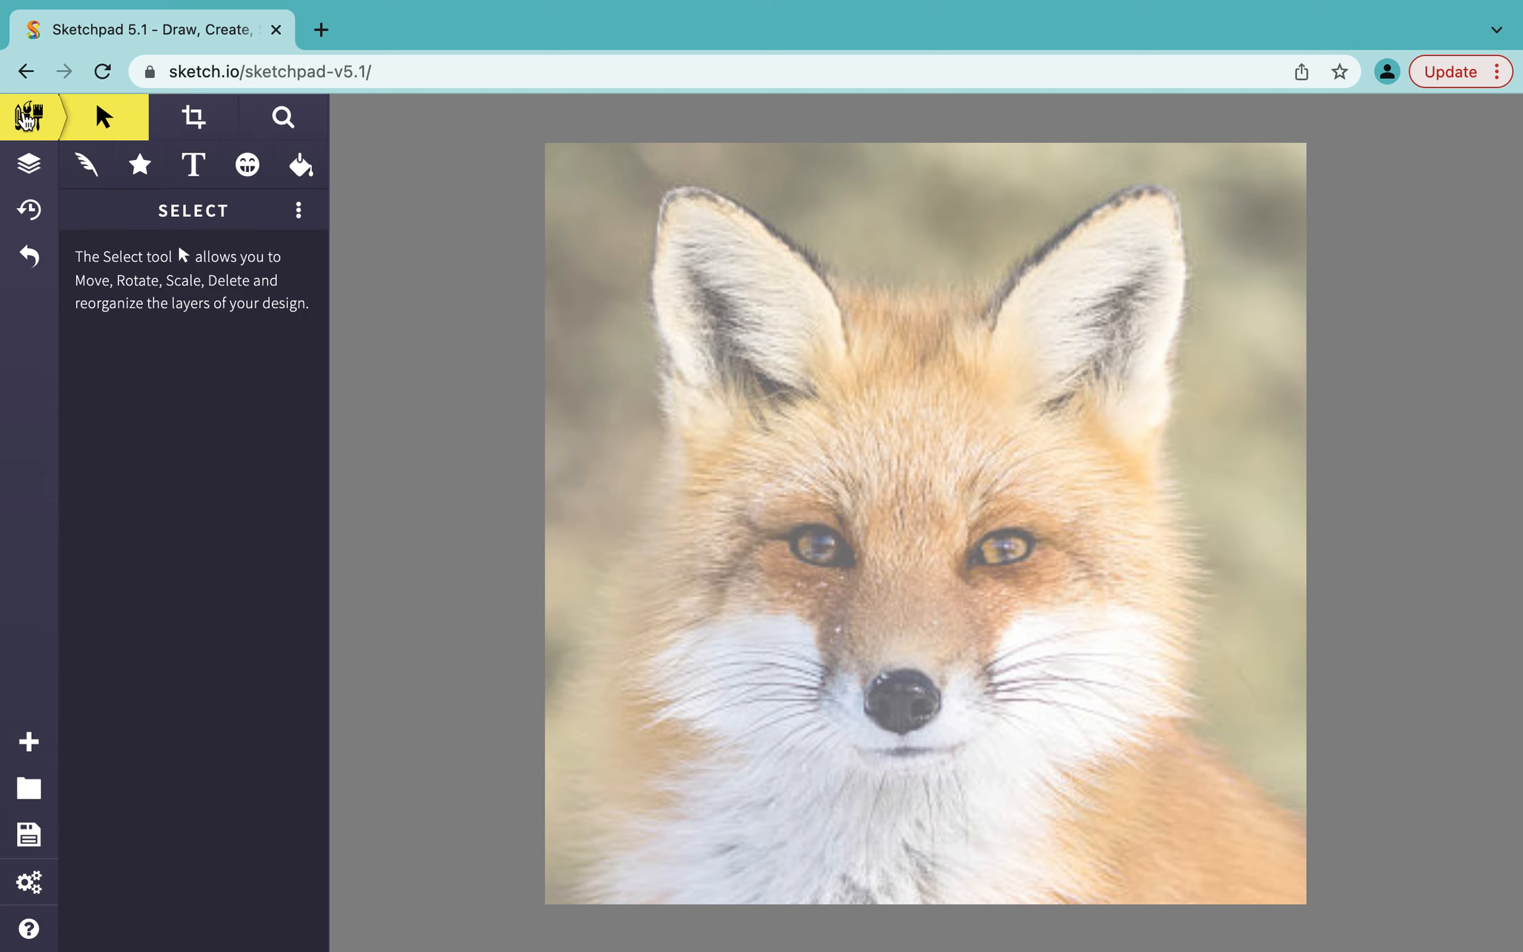
{"action": "left_click", "coordinate": [246, 166]}
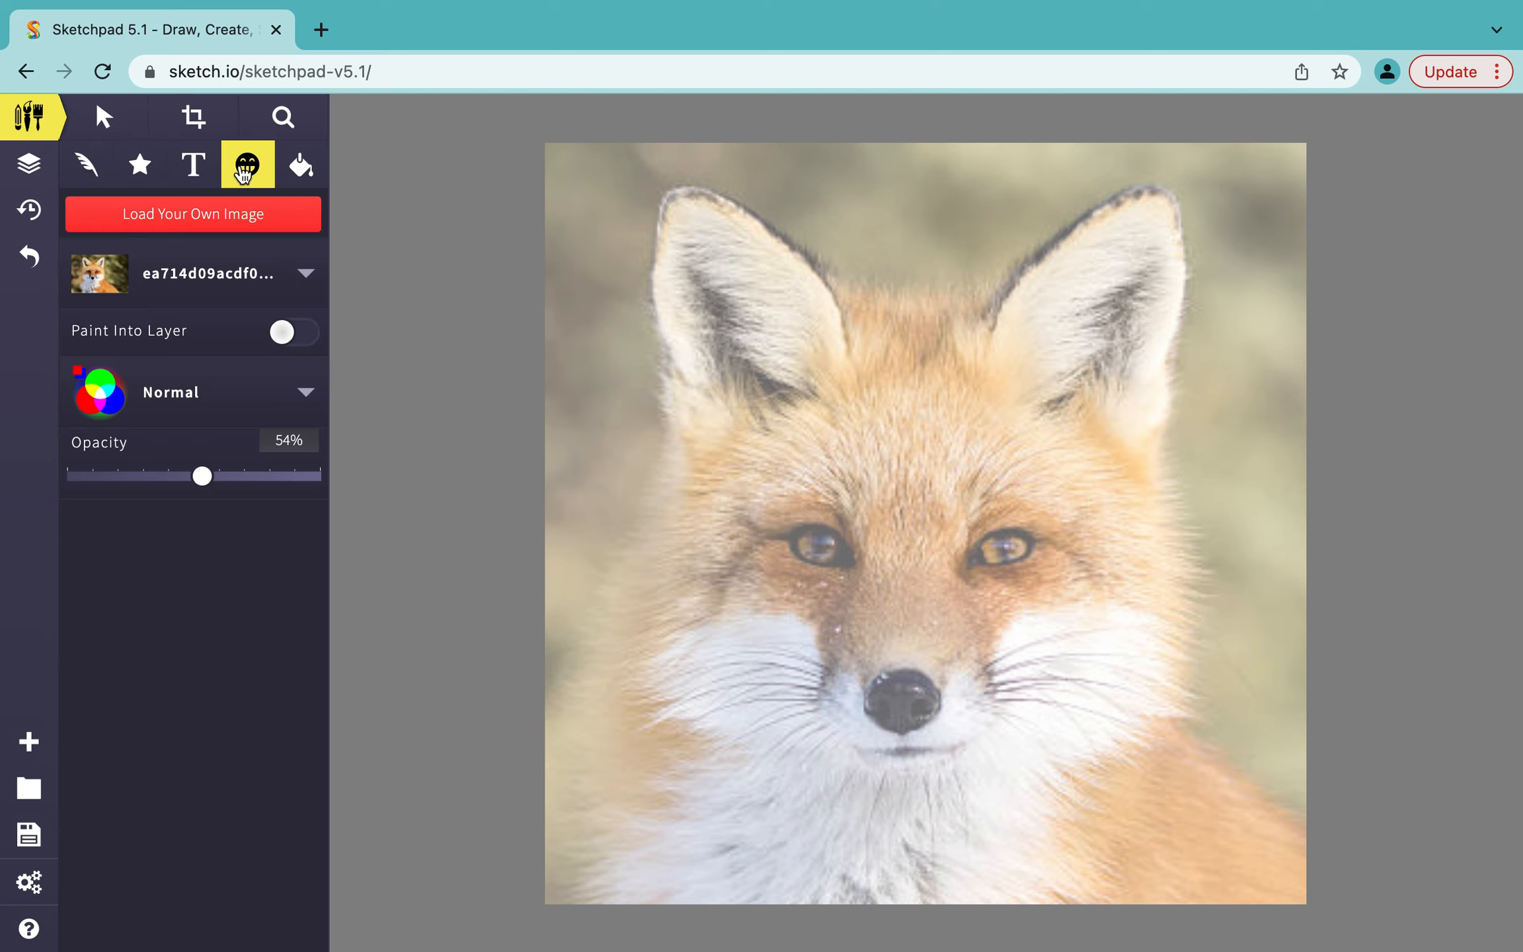
{"action": "left_click", "coordinate": [189, 215]}
{"action": "left_click", "coordinate": [624, 631]}
{"action": "left_click", "coordinate": [1221, 711]}
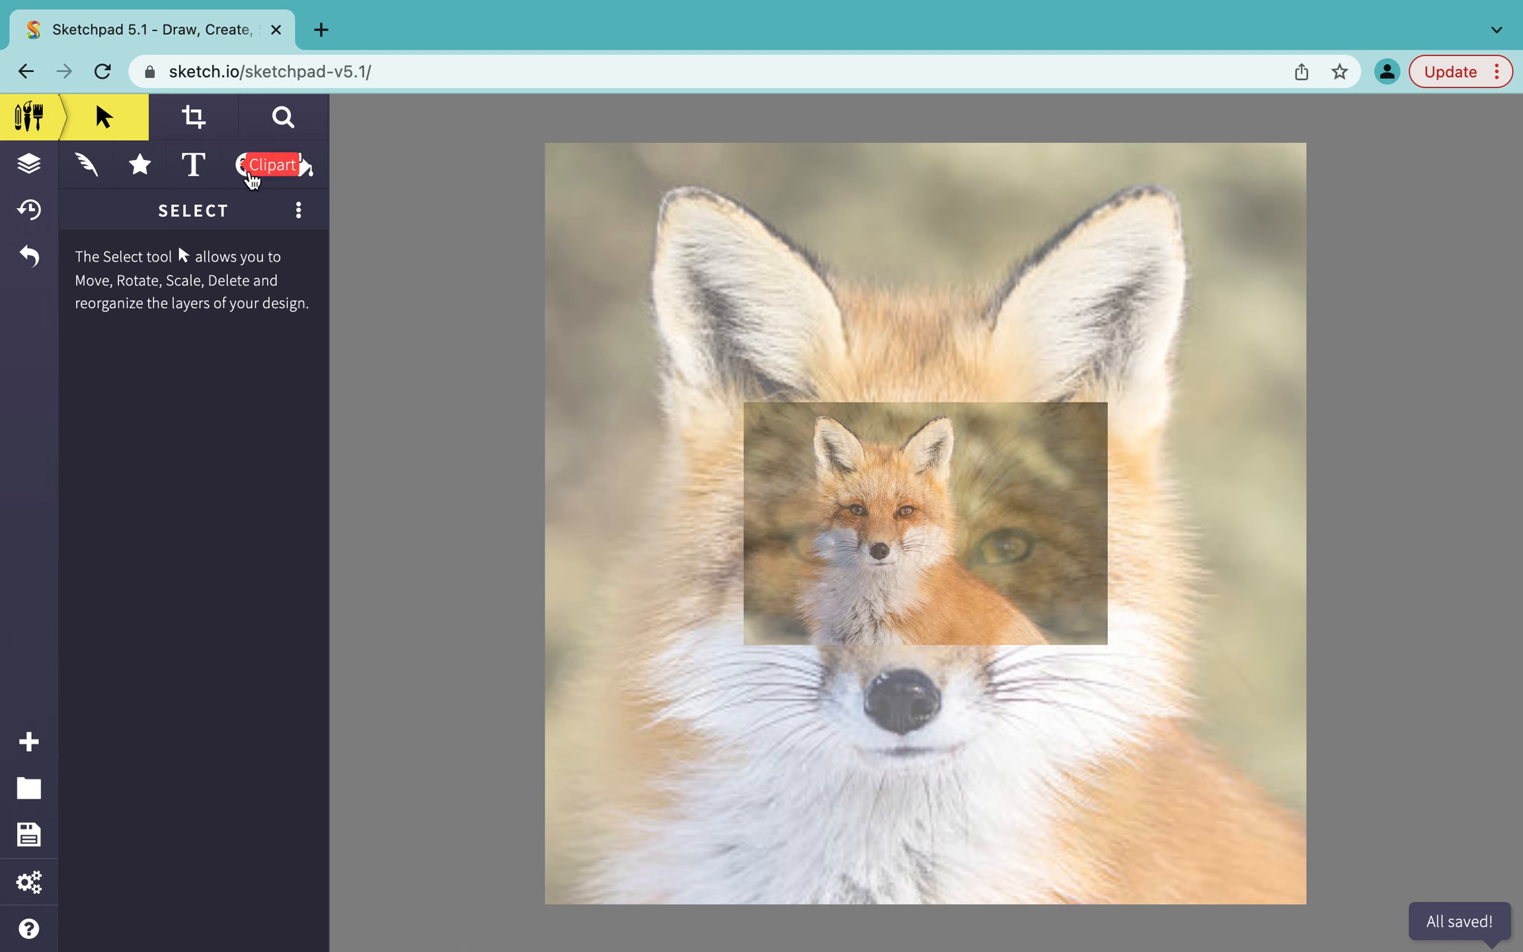
{"action": "left_click", "coordinate": [246, 166]}
{"action": "left_click_drag", "start_coordinate": [201, 478], "coordinate": [295, 476]}
{"action": "left_click", "coordinate": [834, 474]}
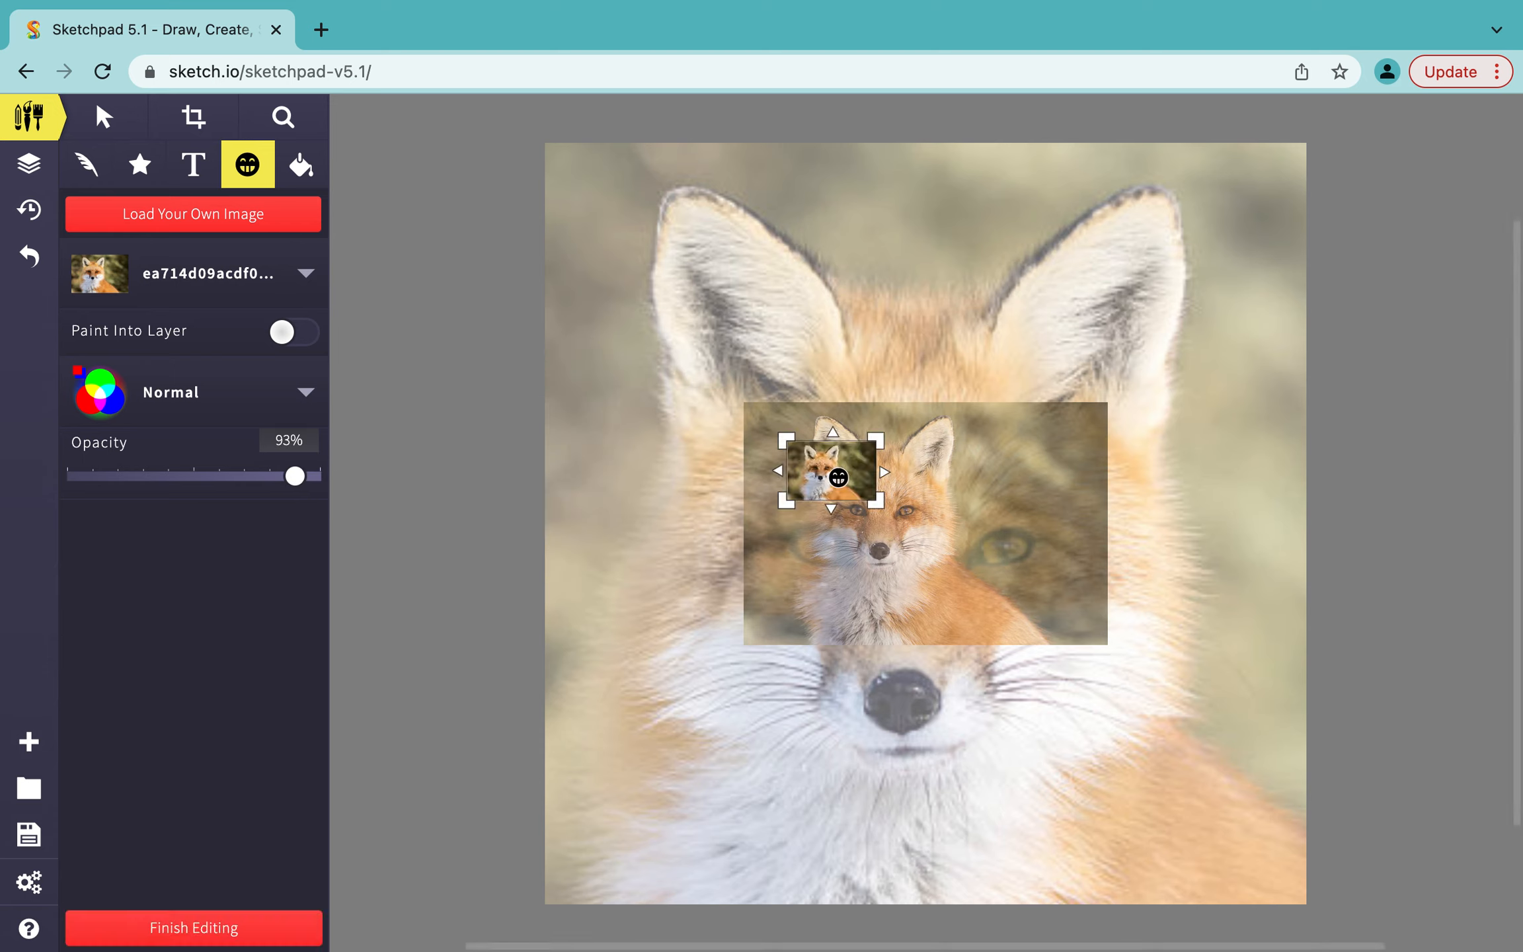
{"action": "key", "text": "BackSpace"}
Select the top Clipart layer with the small fox photo and set its opacity to 100%
{"action": "left_click", "coordinate": [22, 156]}
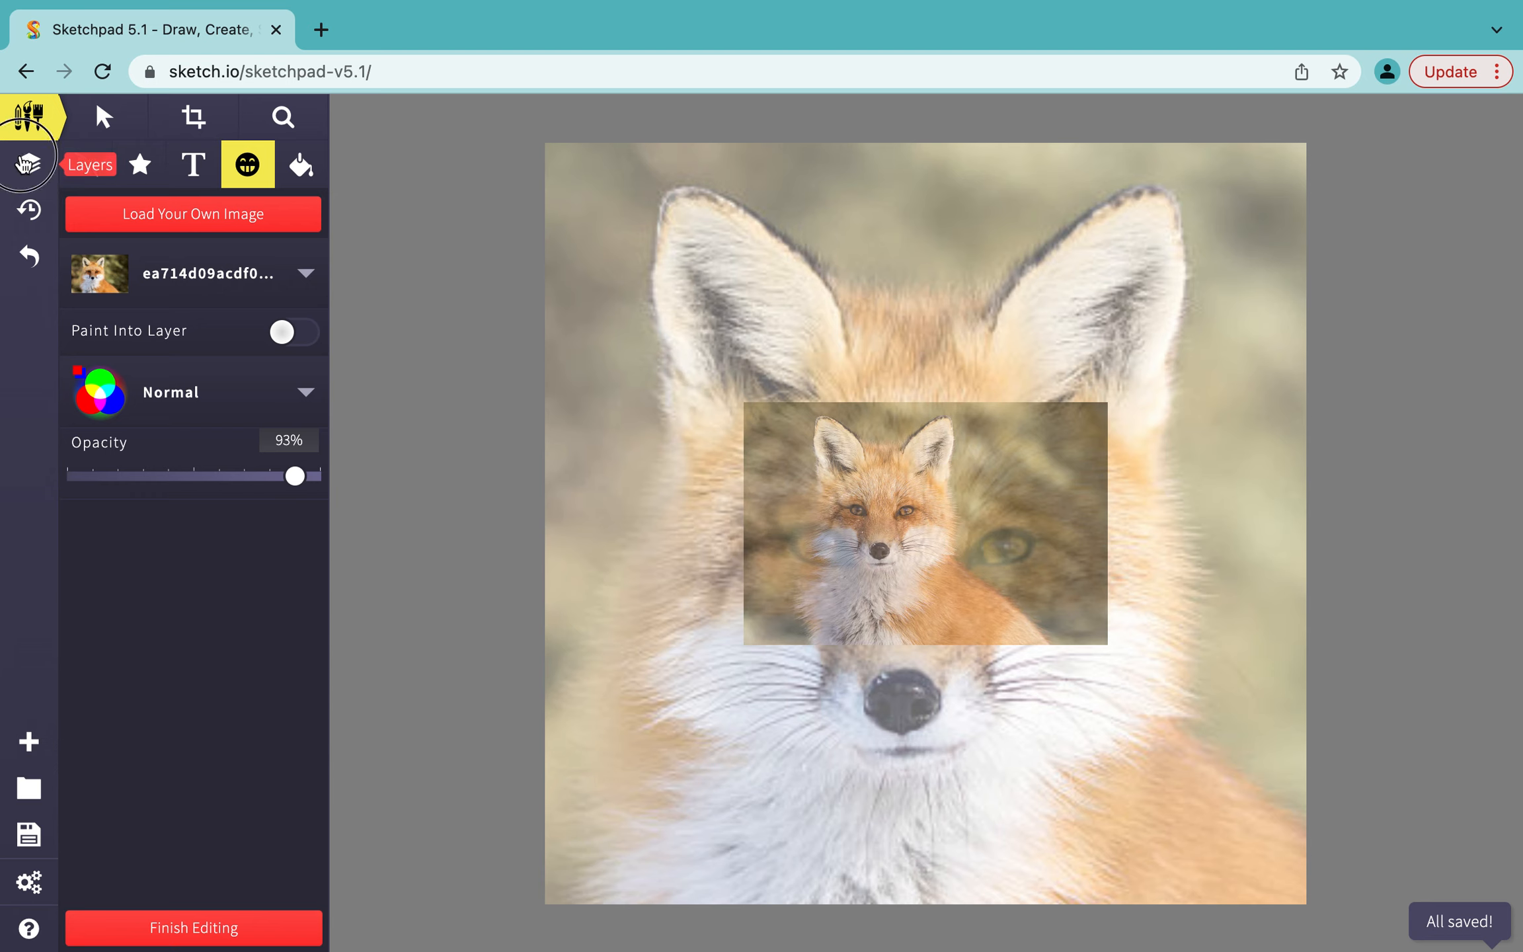
{"action": "left_click", "coordinate": [150, 154]}
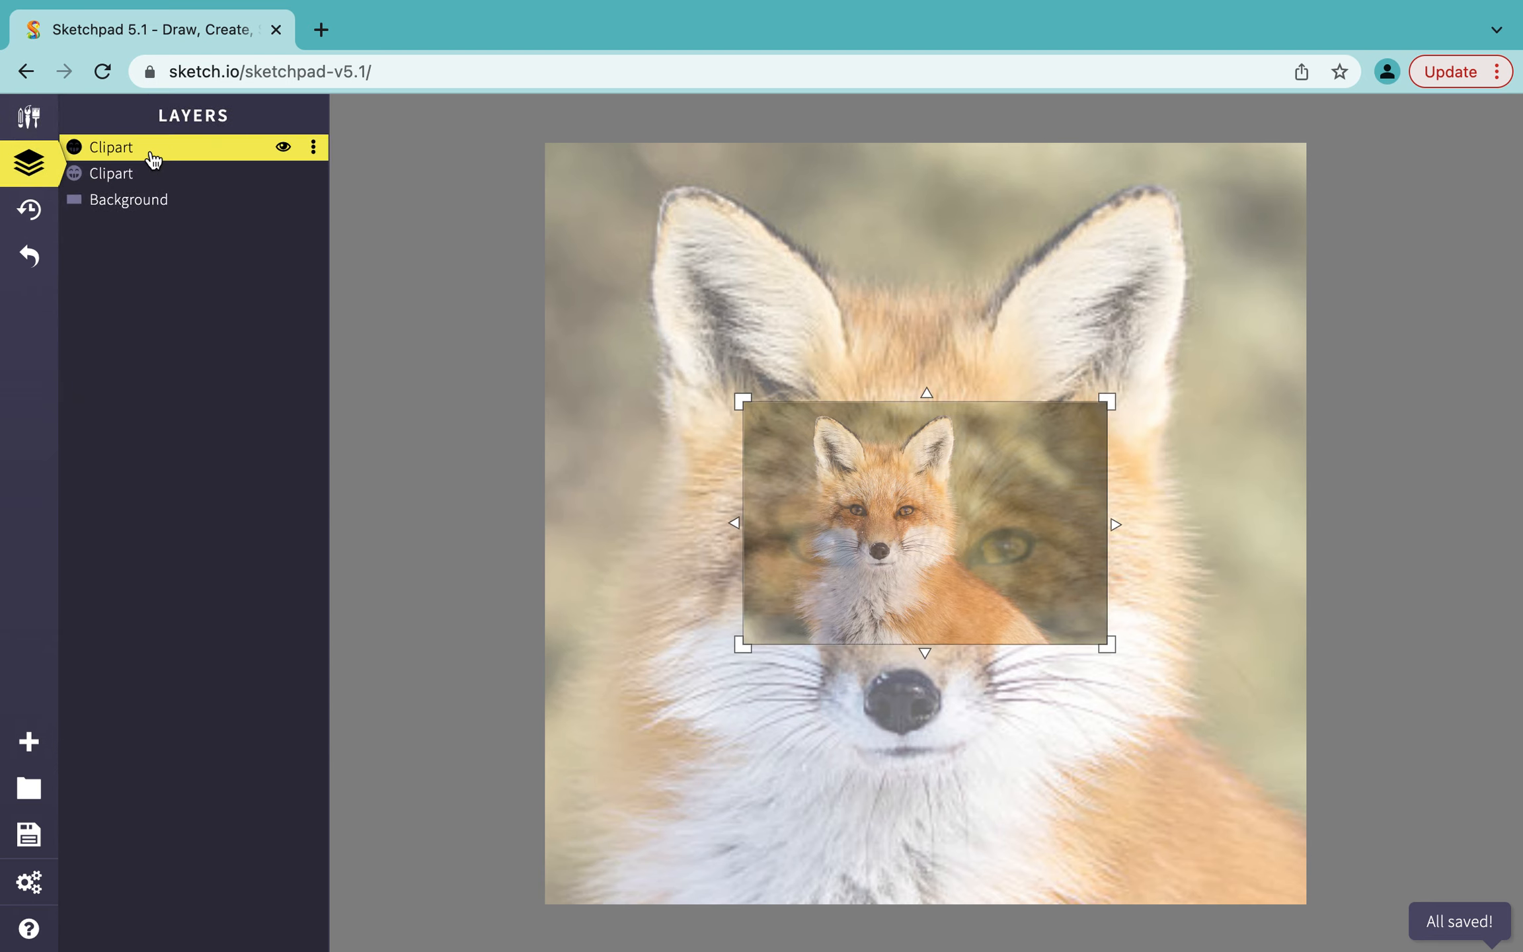
{"action": "left_click", "coordinate": [31, 117]}
{"action": "left_click", "coordinate": [207, 478]}
{"action": "left_click_drag", "start_coordinate": [207, 477], "coordinate": [339, 483]}
Move the small fox photo to the canvas's upper-right corner, enlarge it slightly, and deselect it
{"action": "left_click_drag", "start_coordinate": [838, 559], "coordinate": [1125, 306]}
{"action": "left_click_drag", "start_coordinate": [1035, 379], "coordinate": [1123, 395]}
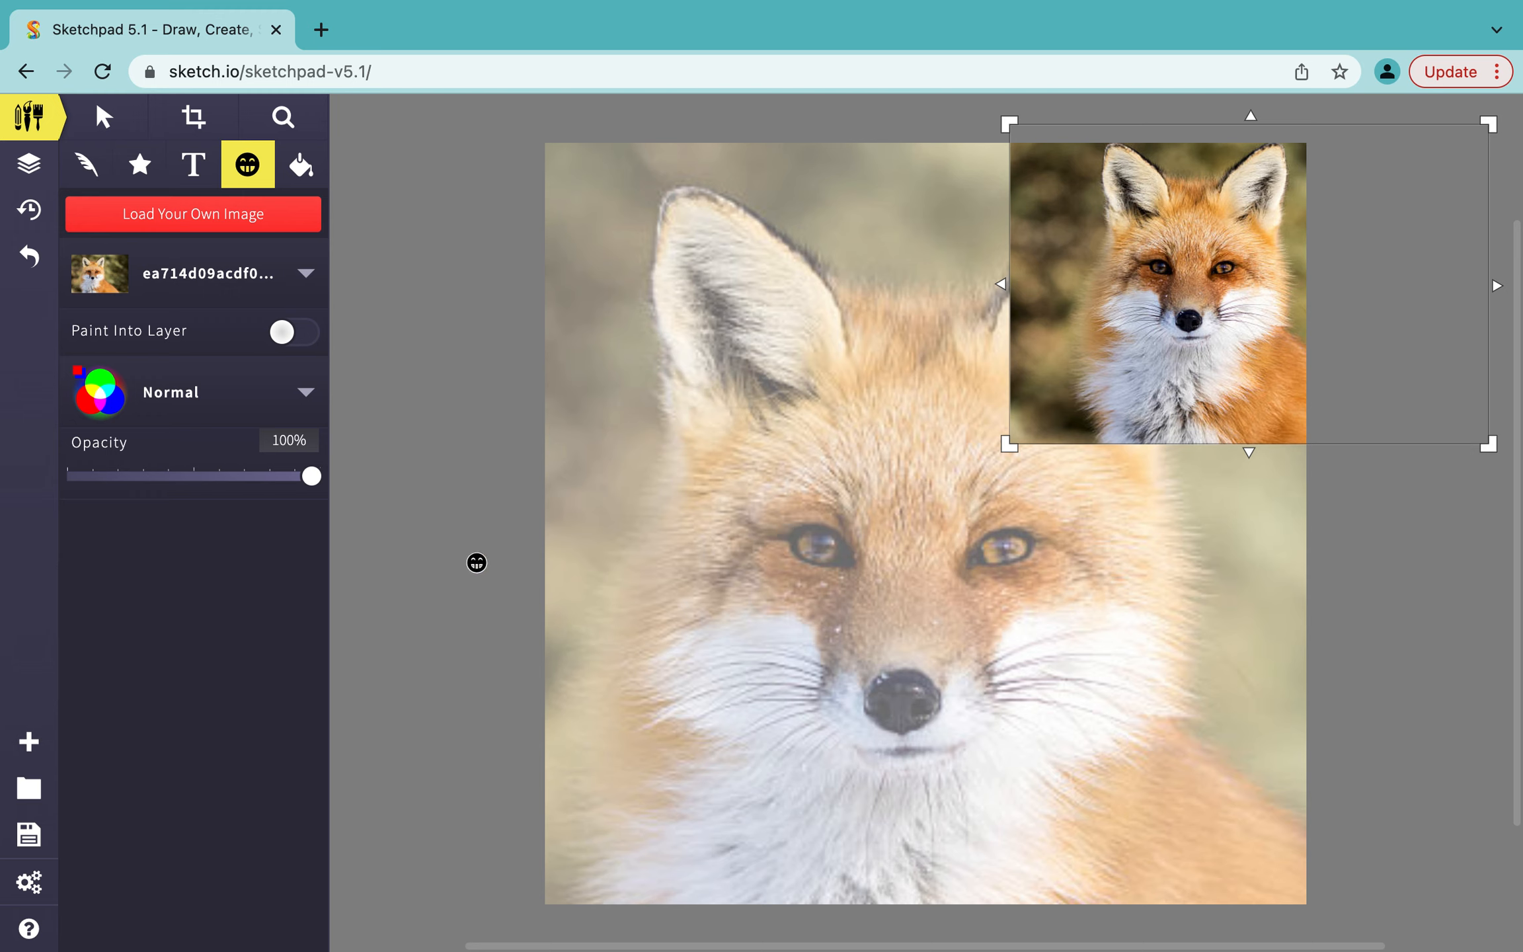
{"action": "left_click", "coordinate": [477, 562]}
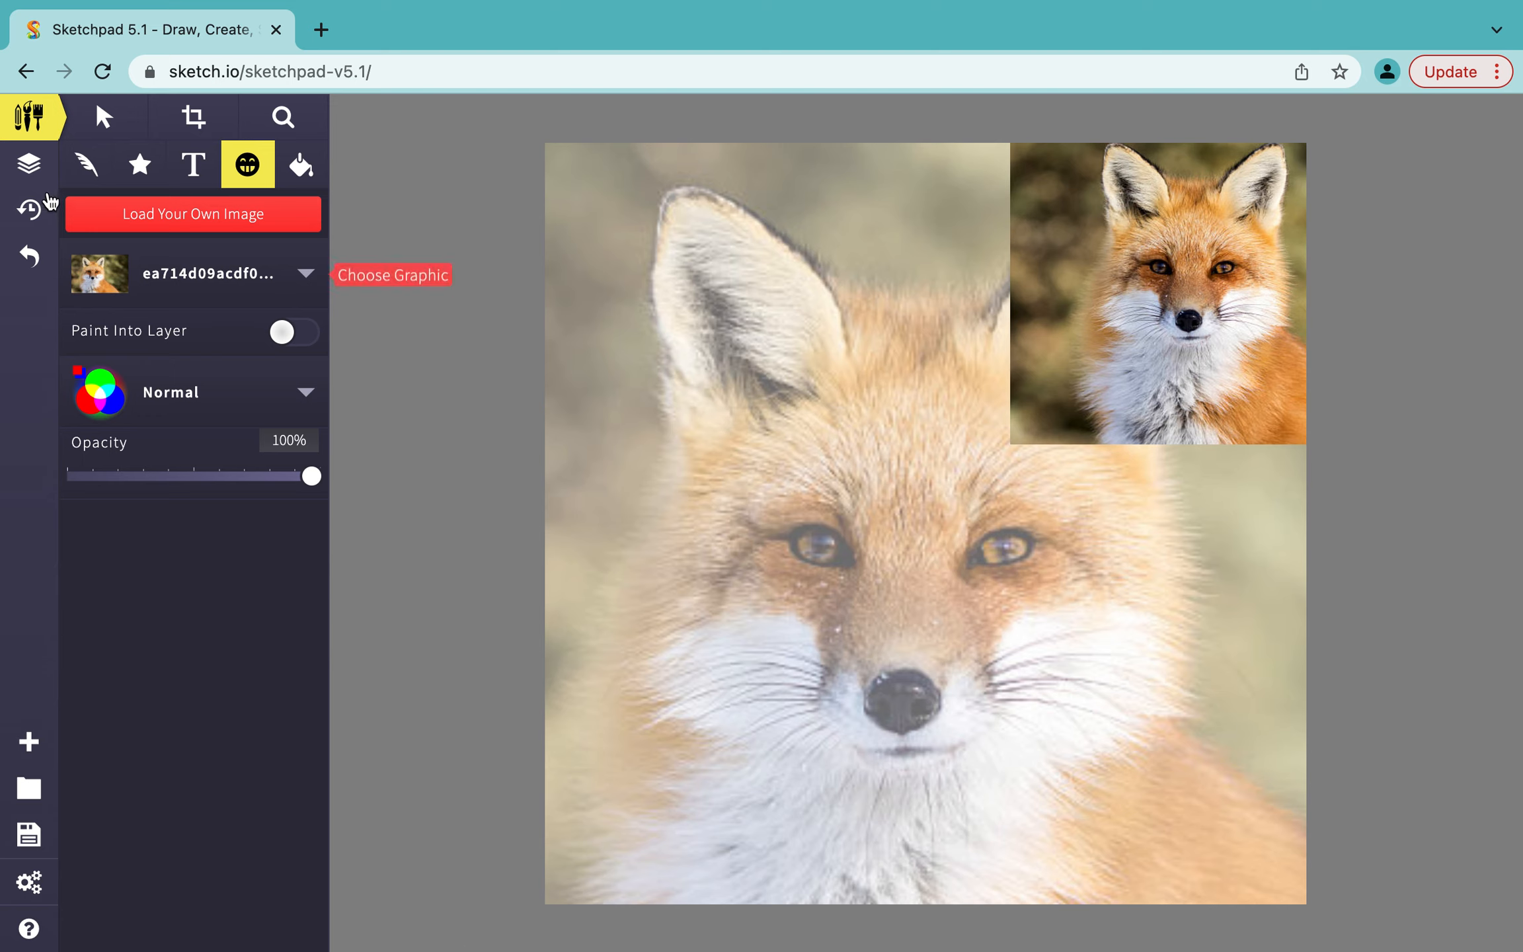
{"action": "left_click", "coordinate": [29, 164]}
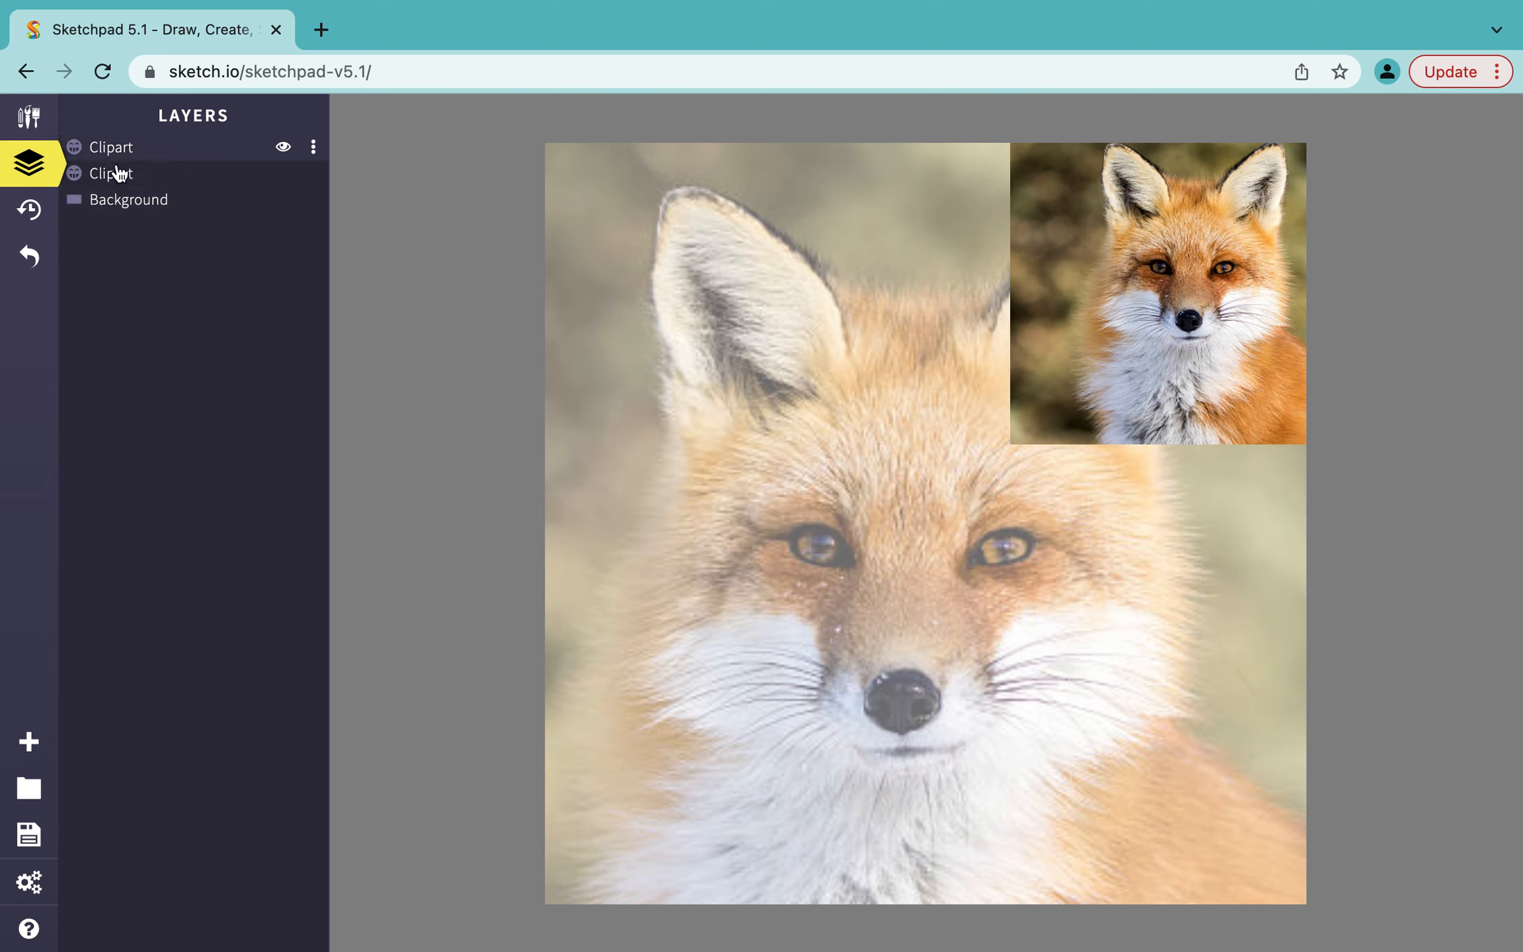
{"action": "left_click", "coordinate": [161, 151]}
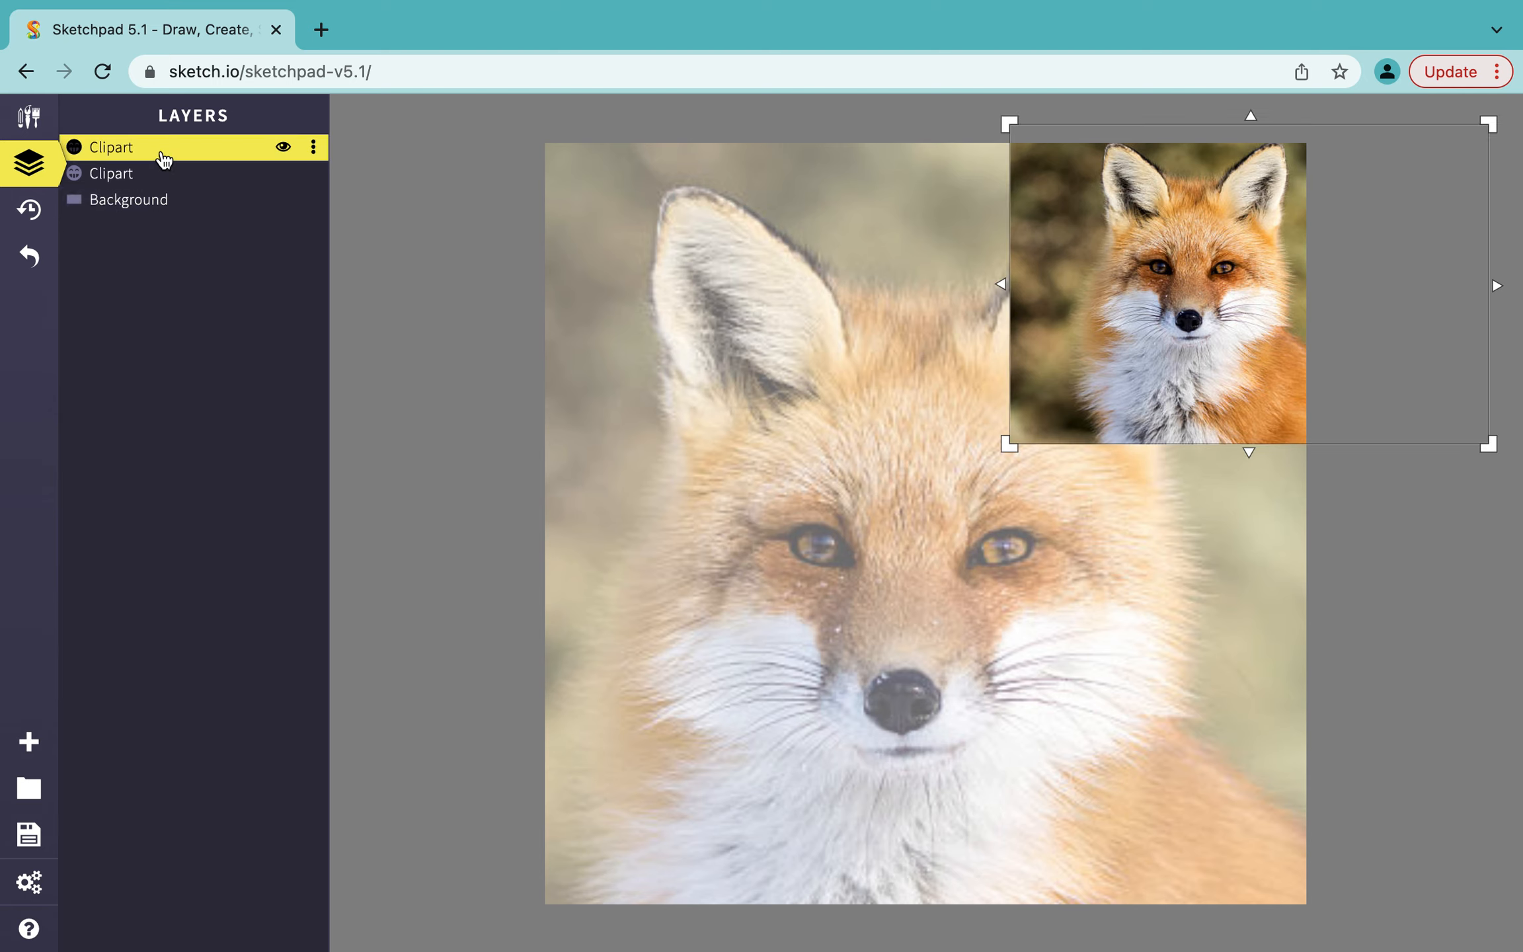
{"action": "left_click", "coordinate": [163, 158]}
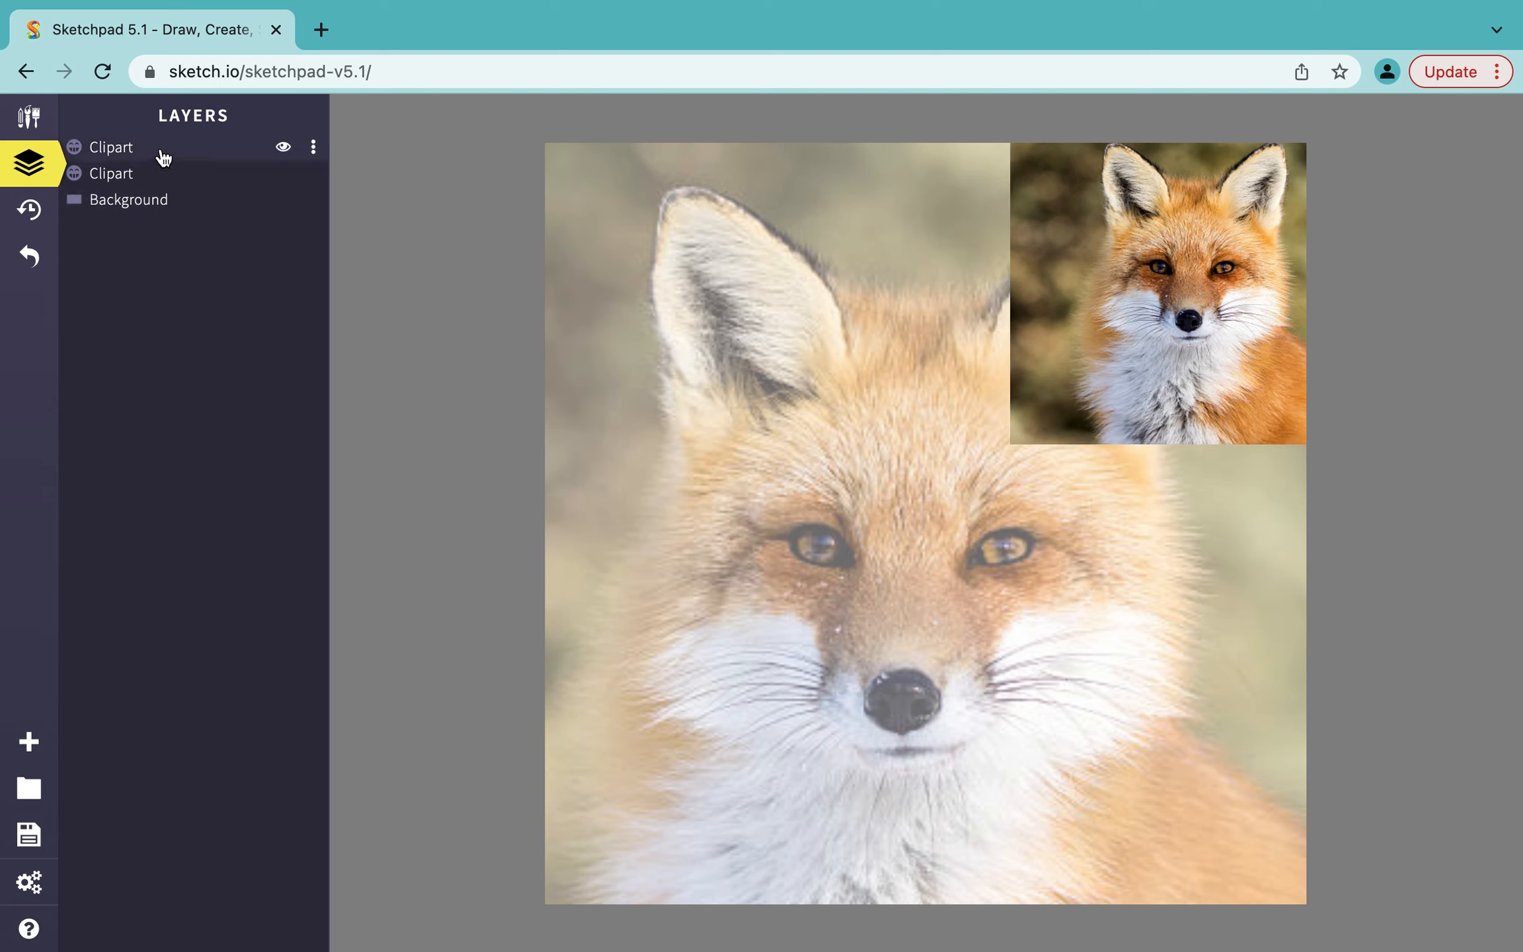
Set up the Path brush with a solid black (#000000) fill at 100% opacity and the outline at 0%
{"action": "left_click", "coordinate": [33, 123]}
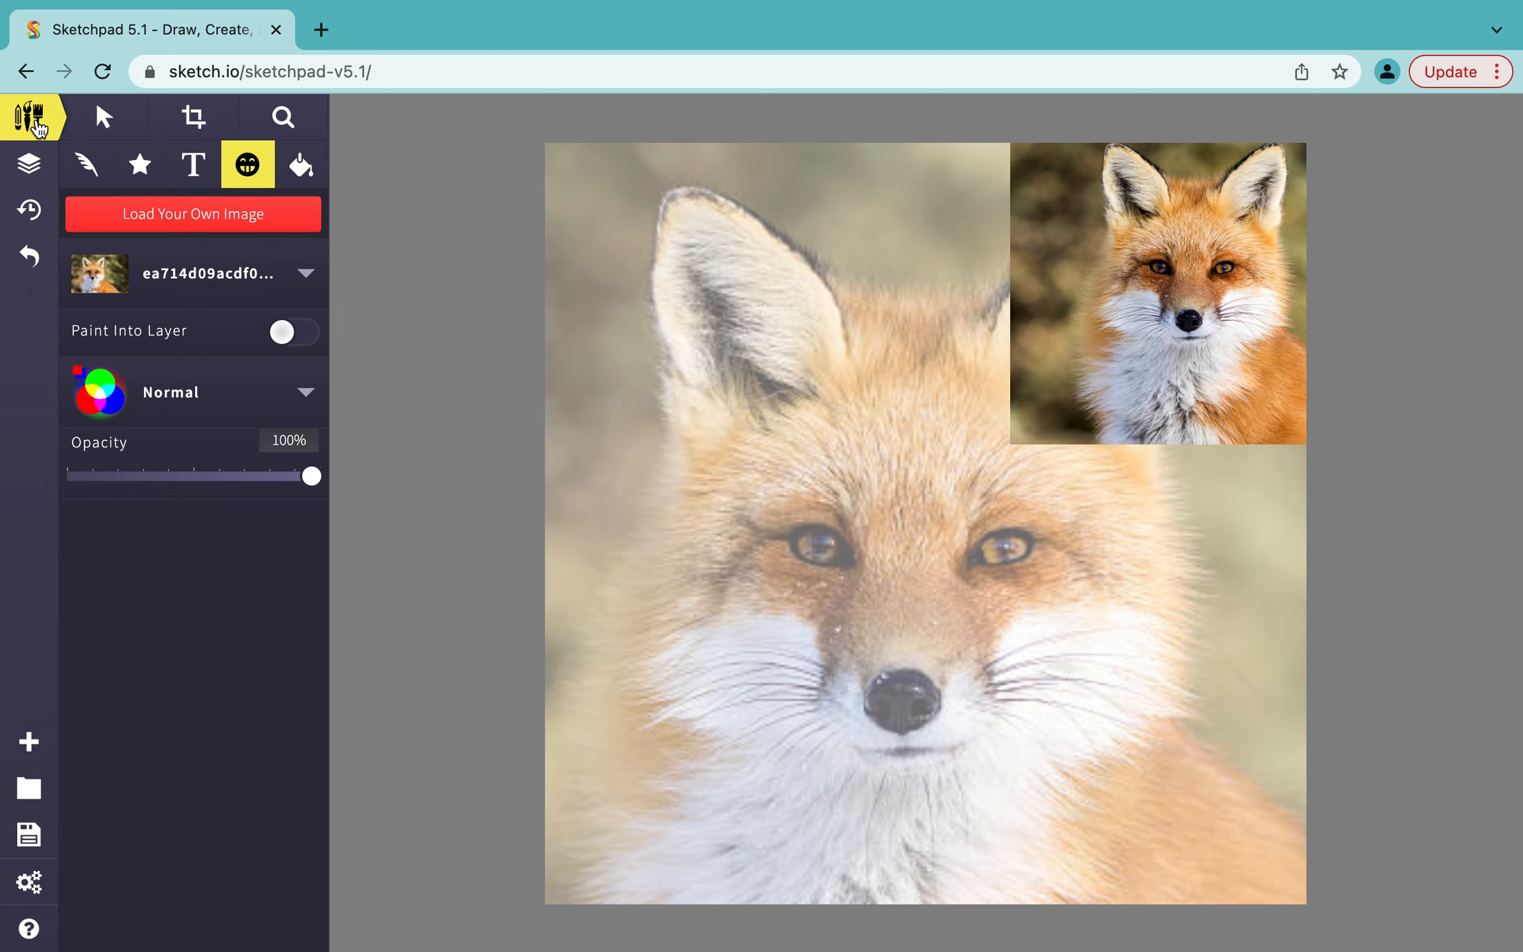
{"action": "left_click", "coordinate": [86, 170]}
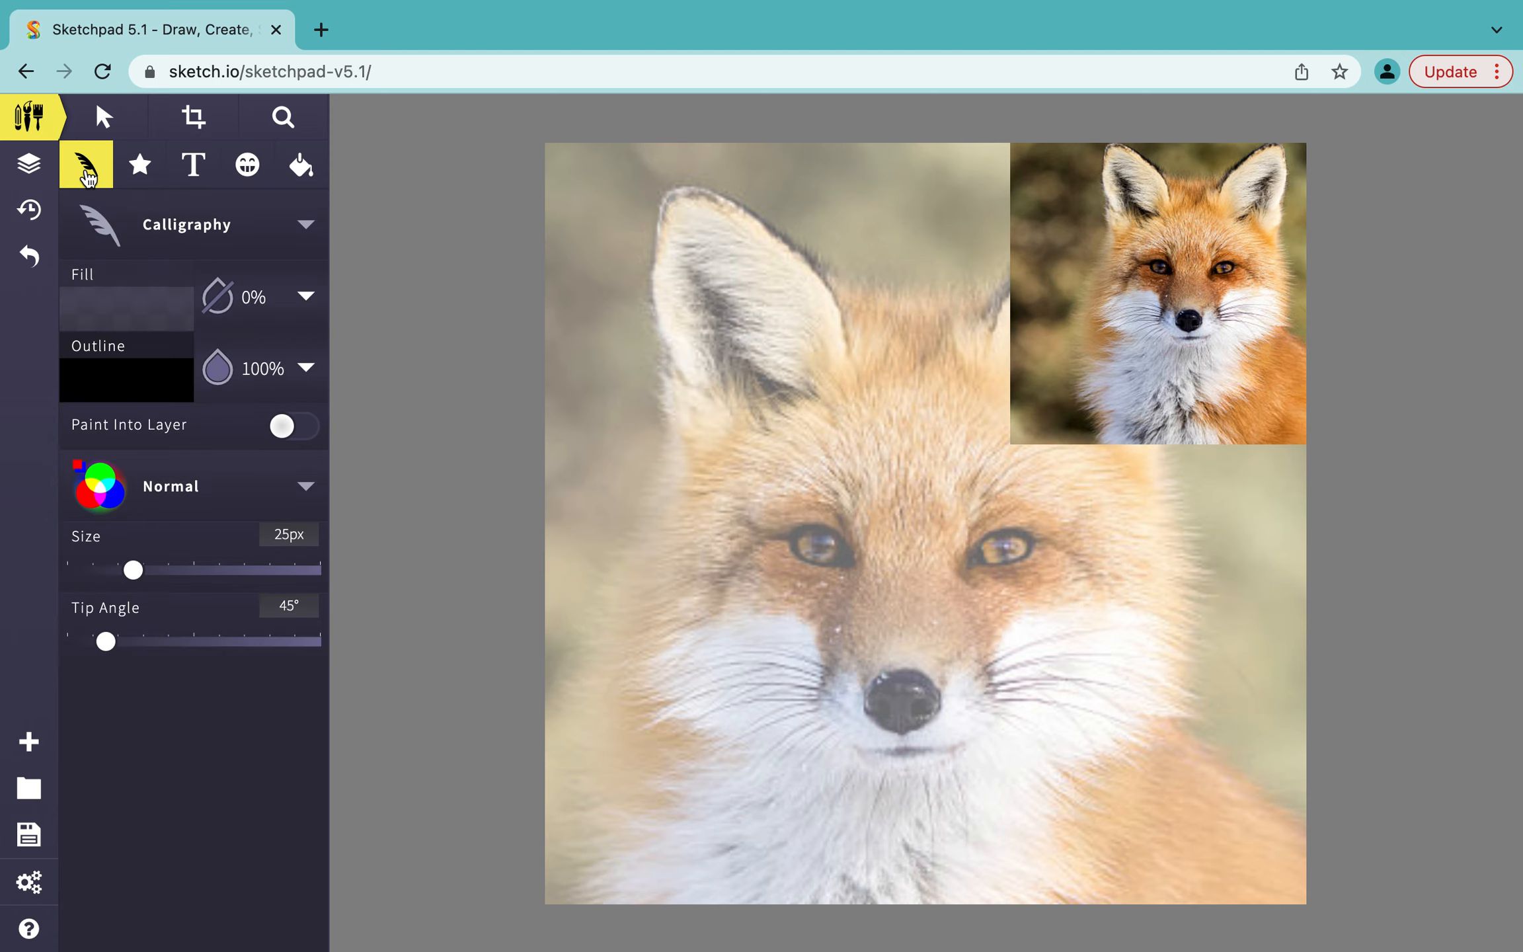
{"action": "left_click", "coordinate": [306, 228]}
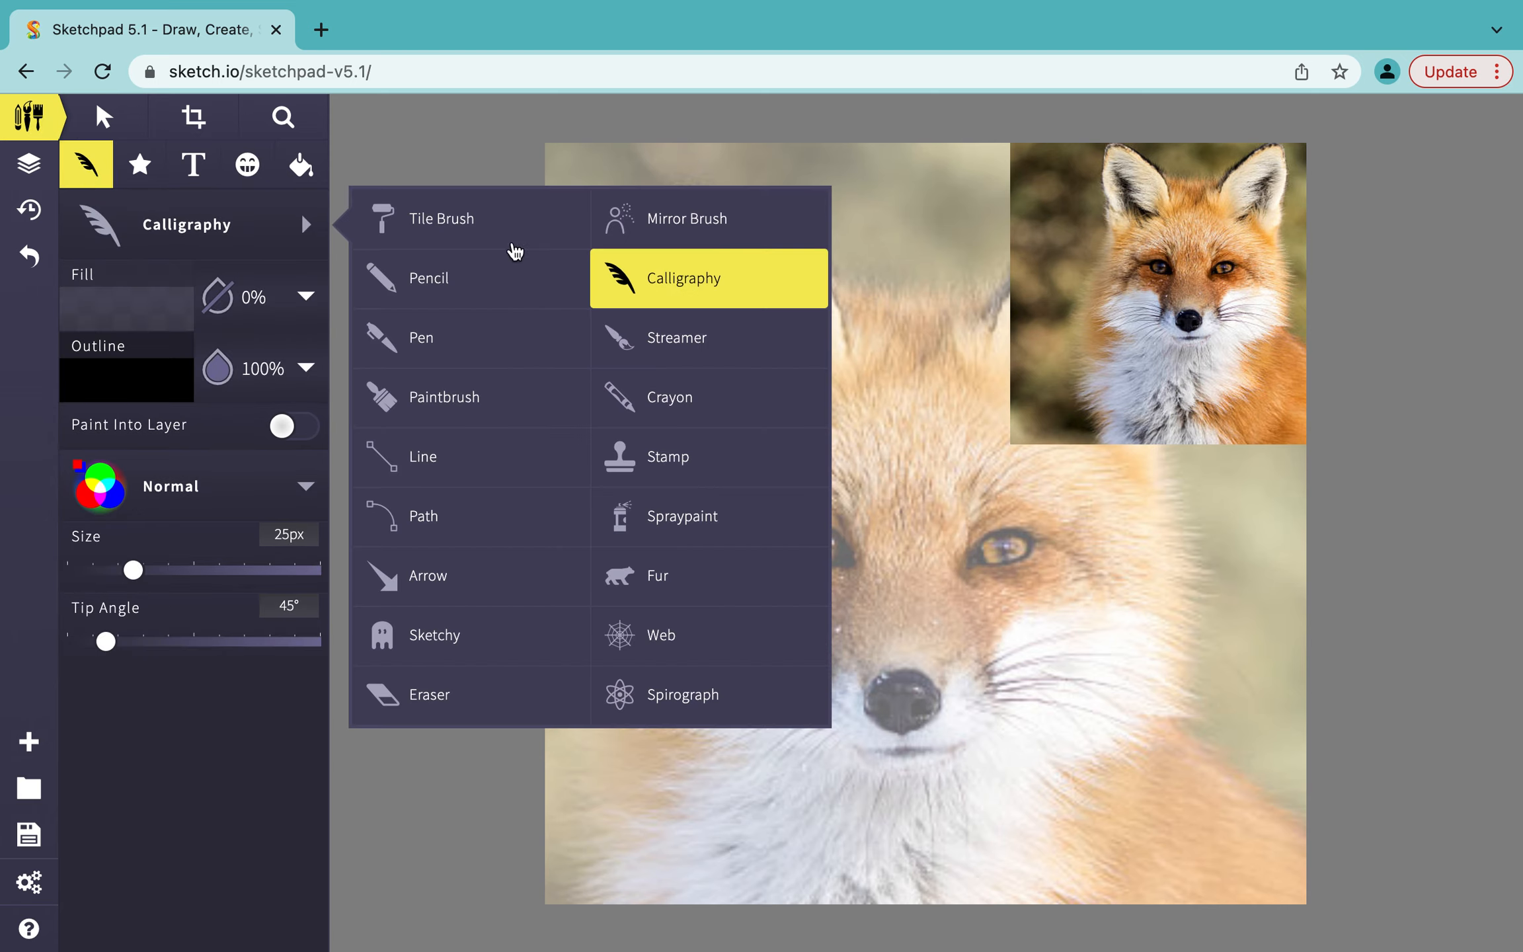
{"action": "left_click", "coordinate": [459, 534]}
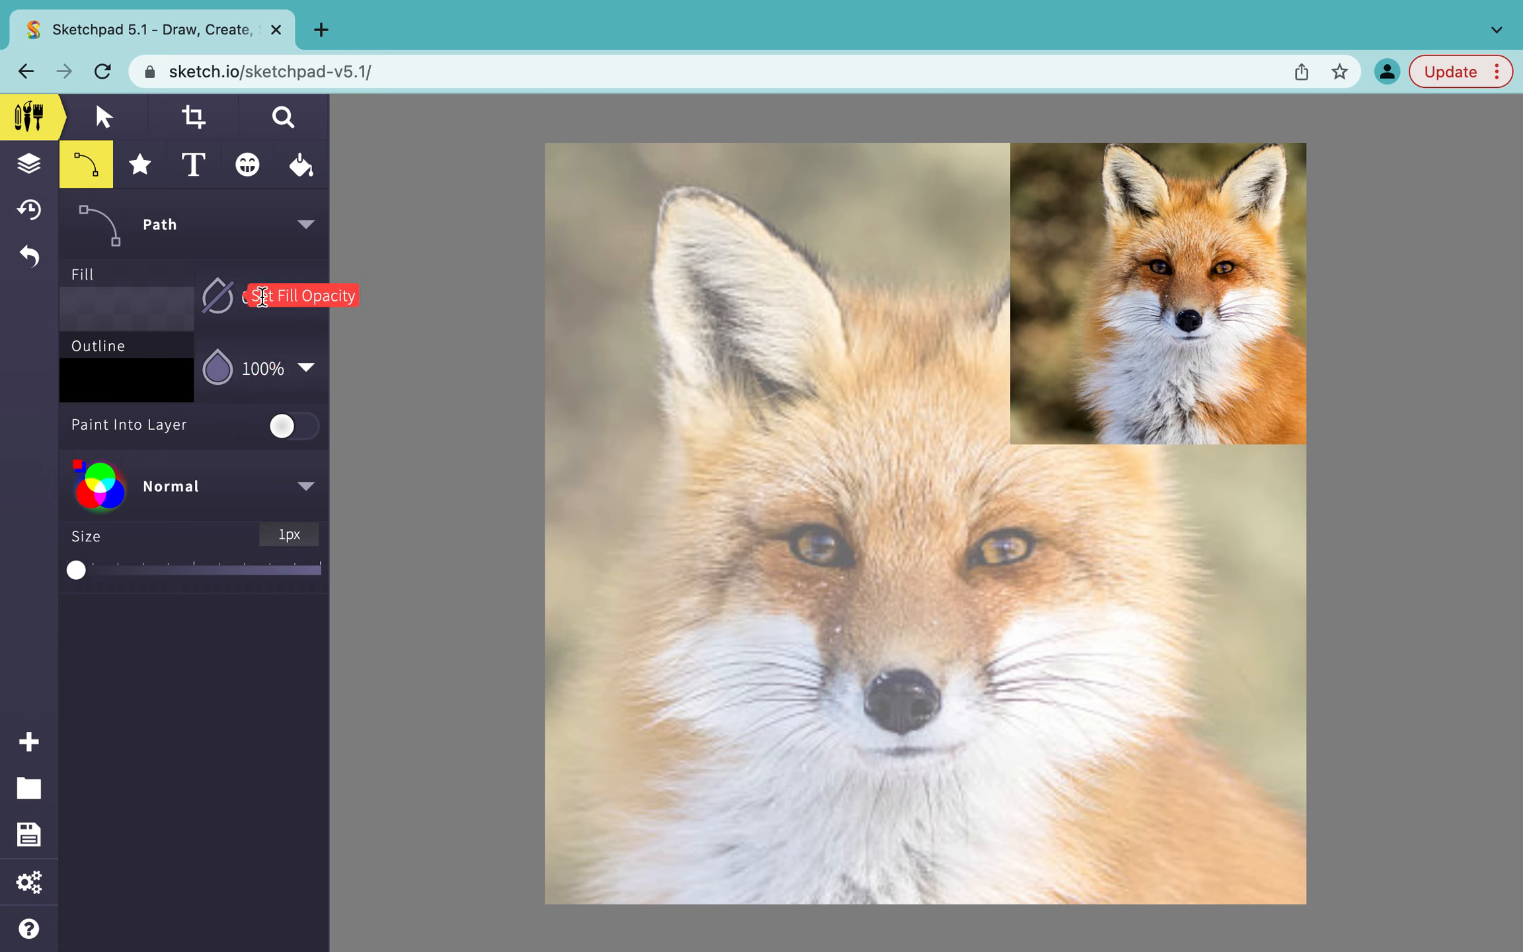
{"action": "left_click", "coordinate": [311, 297]}
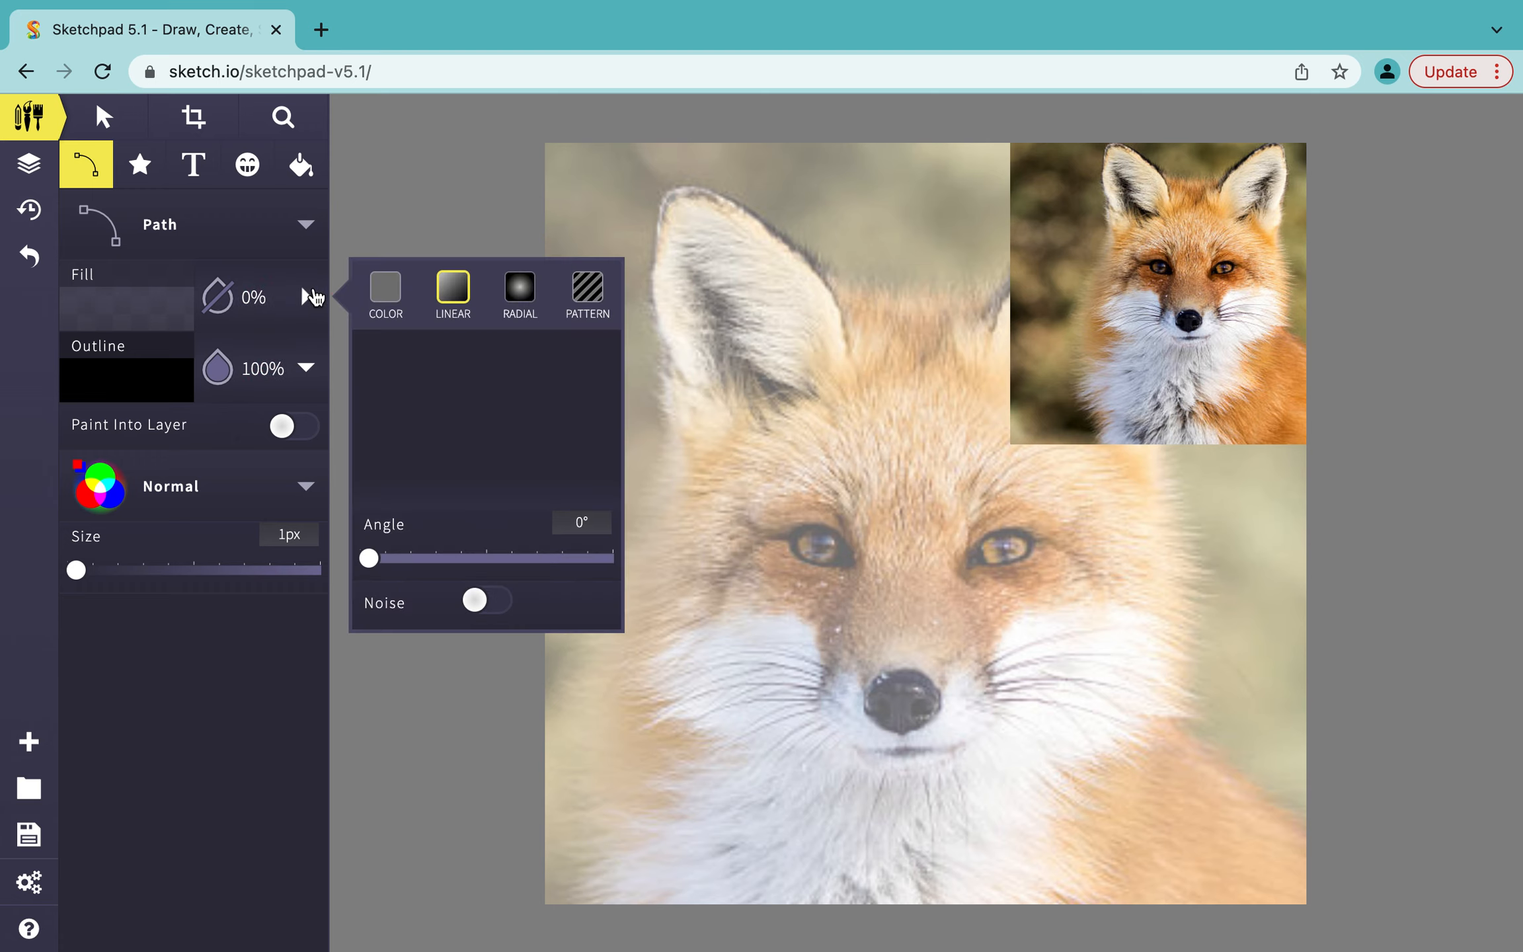
{"action": "left_click", "coordinate": [384, 289]}
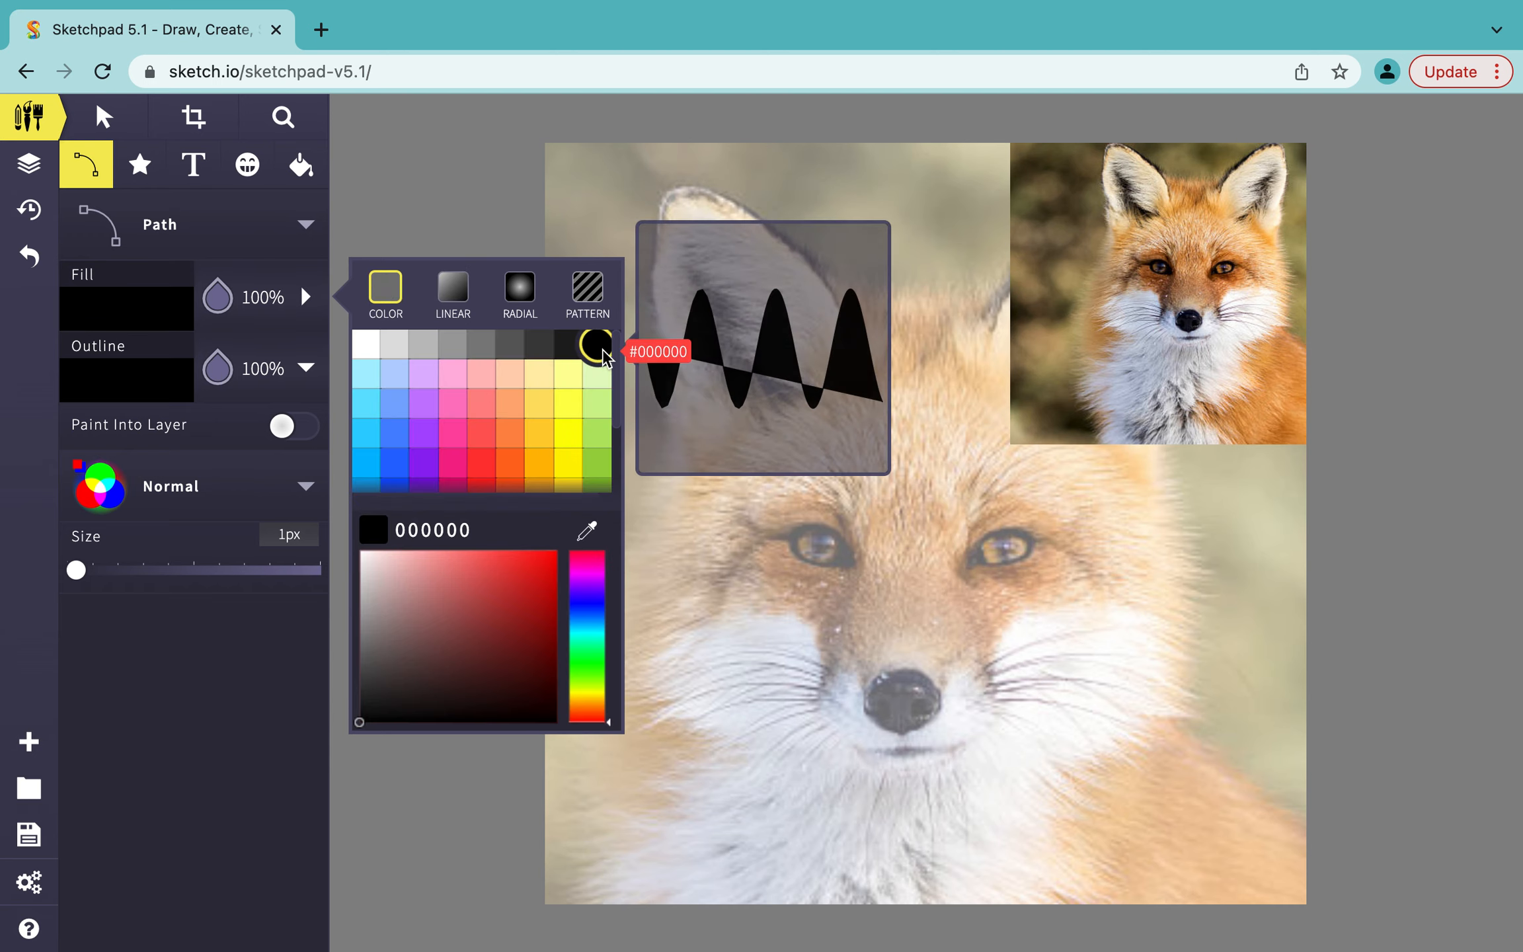
{"action": "left_click", "coordinate": [305, 224]}
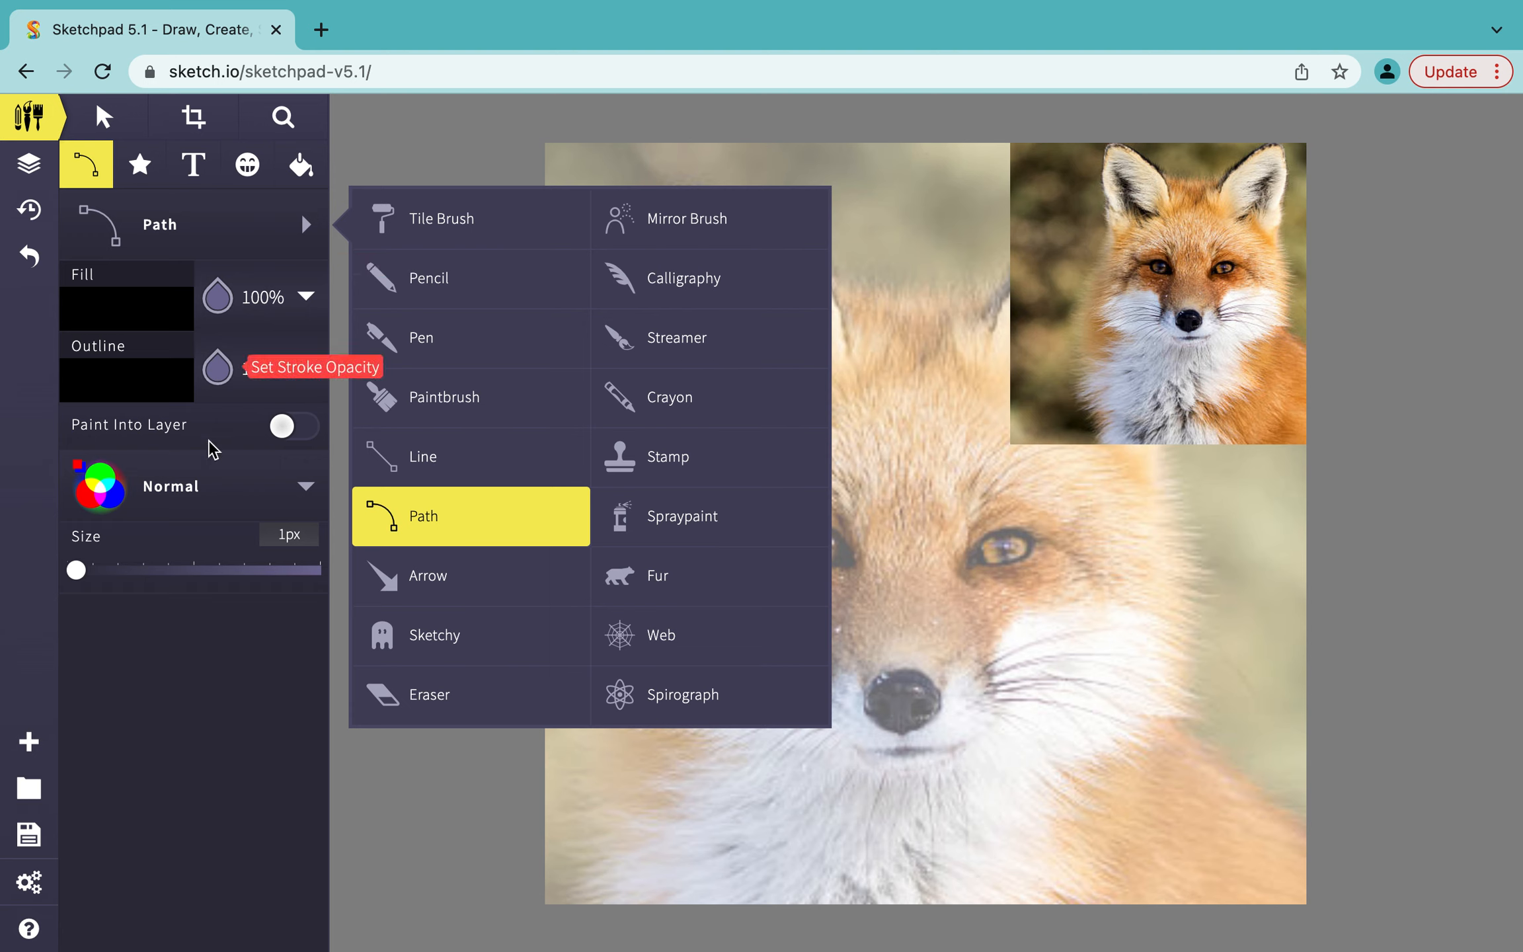
{"action": "left_click", "coordinate": [170, 593]}
{"action": "left_click", "coordinate": [221, 382]}
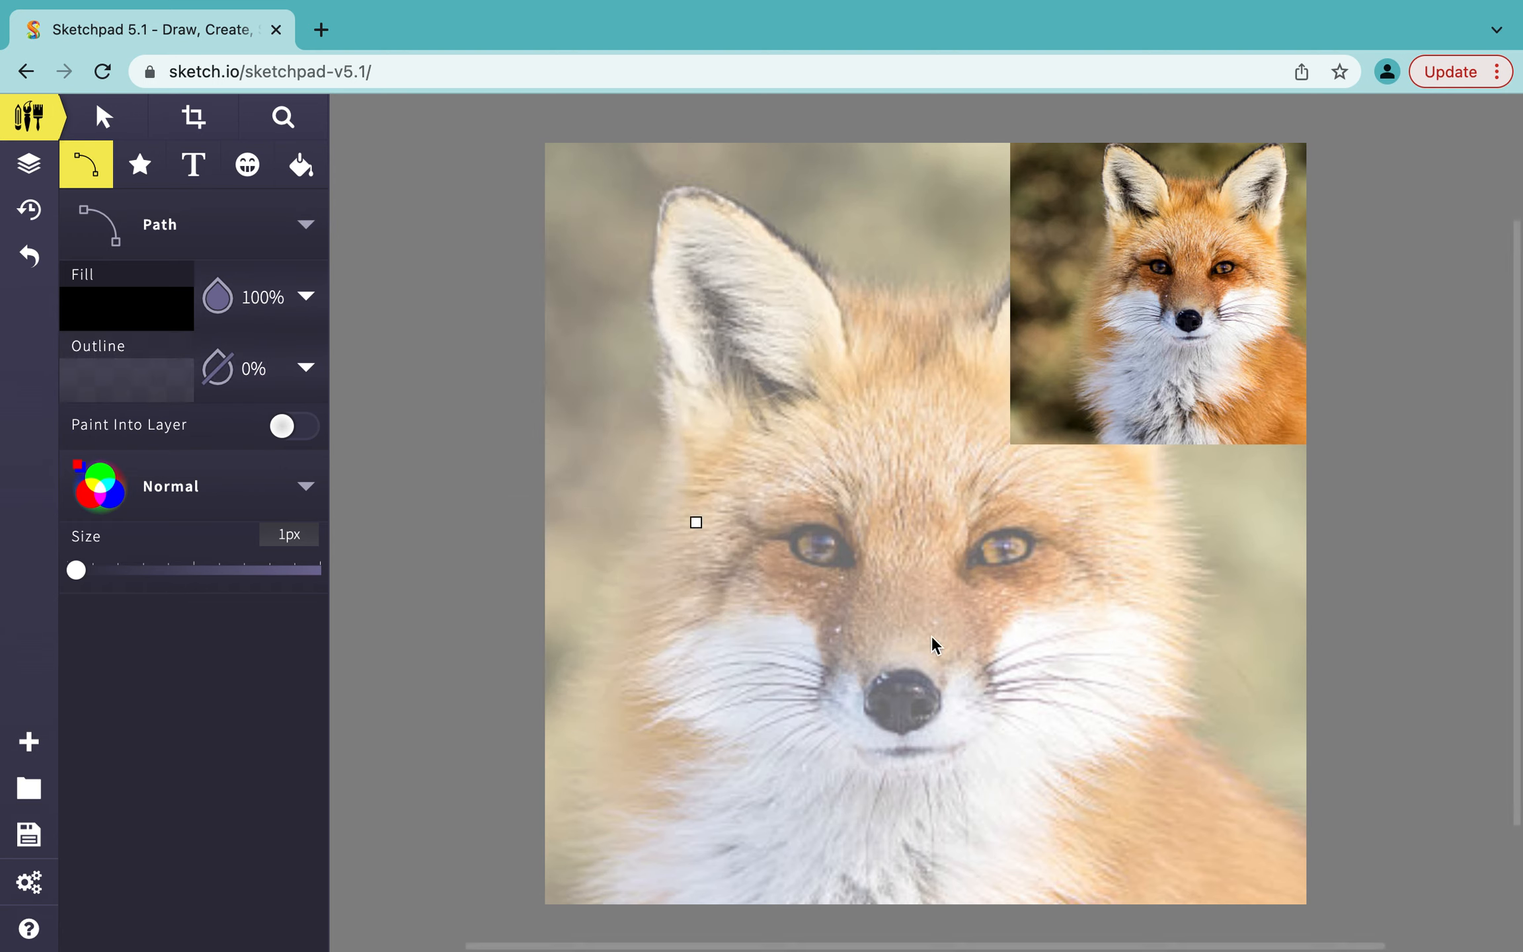
Draw a closed four-point black diamond over the lower edge of the large fox's nose
{"action": "left_click", "coordinate": [901, 733]}
{"action": "left_click", "coordinate": [926, 719]}
{"action": "left_click", "coordinate": [899, 708]}
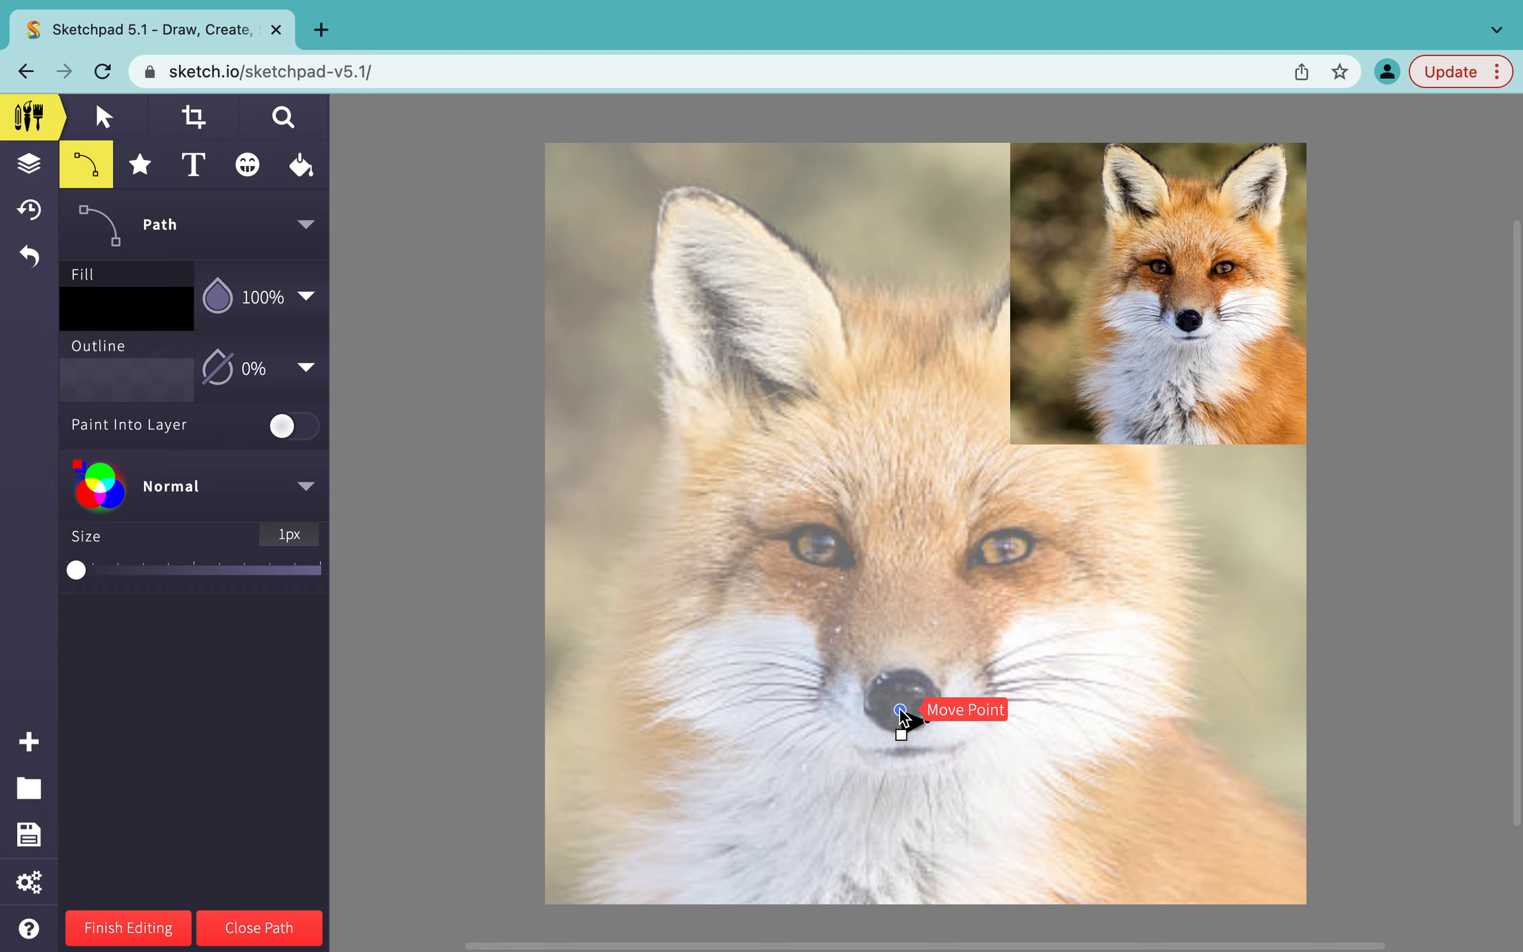
{"action": "left_click", "coordinate": [876, 718]}
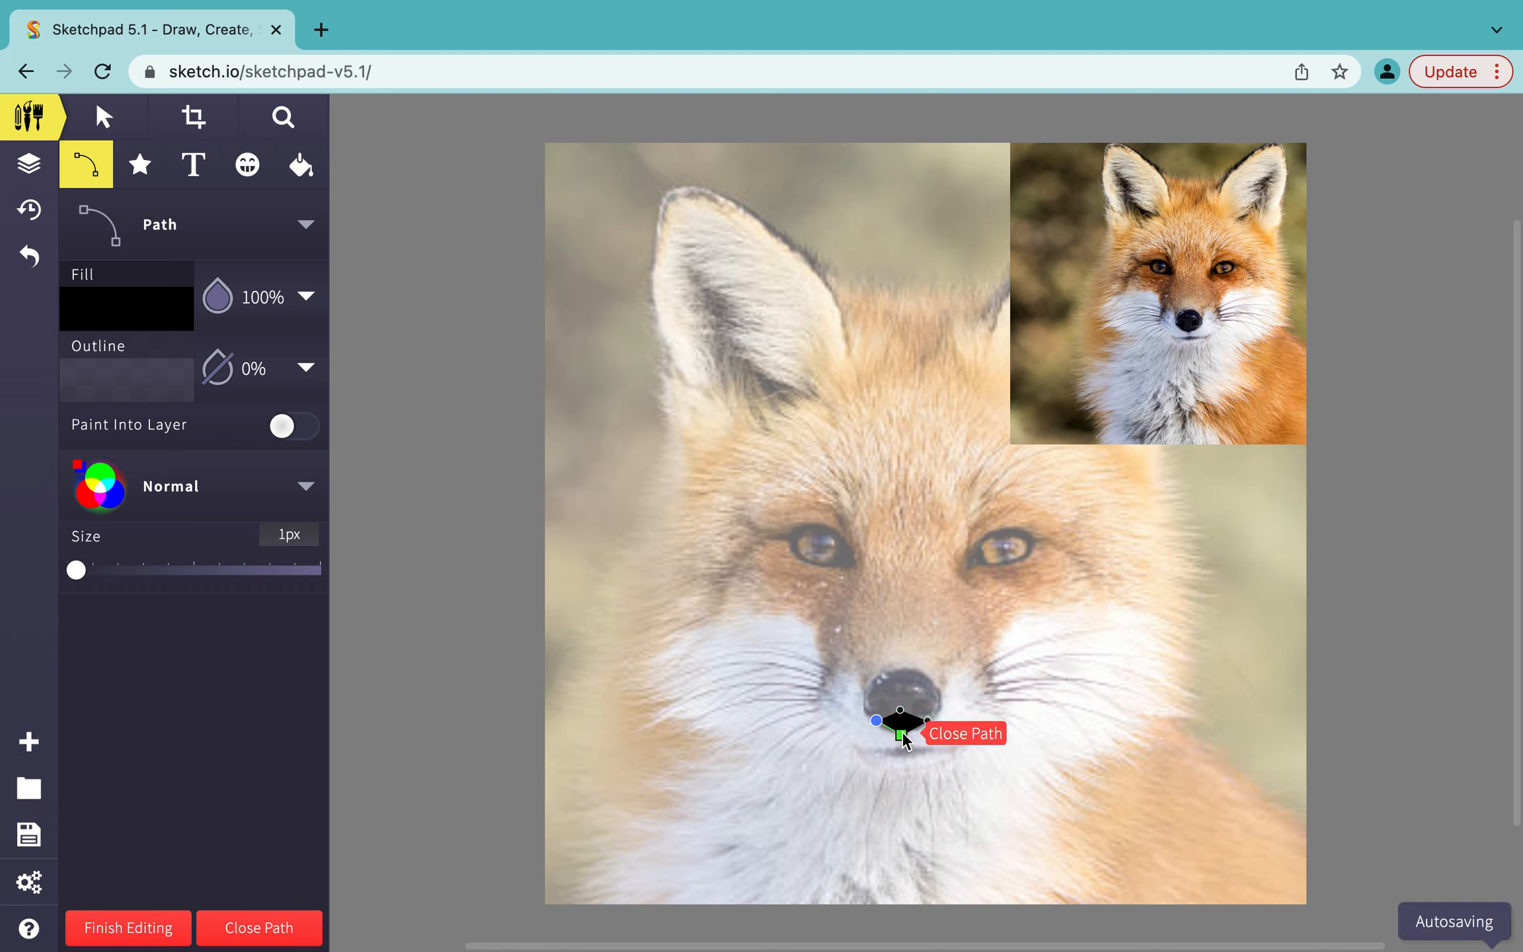
{"action": "left_click", "coordinate": [902, 732]}
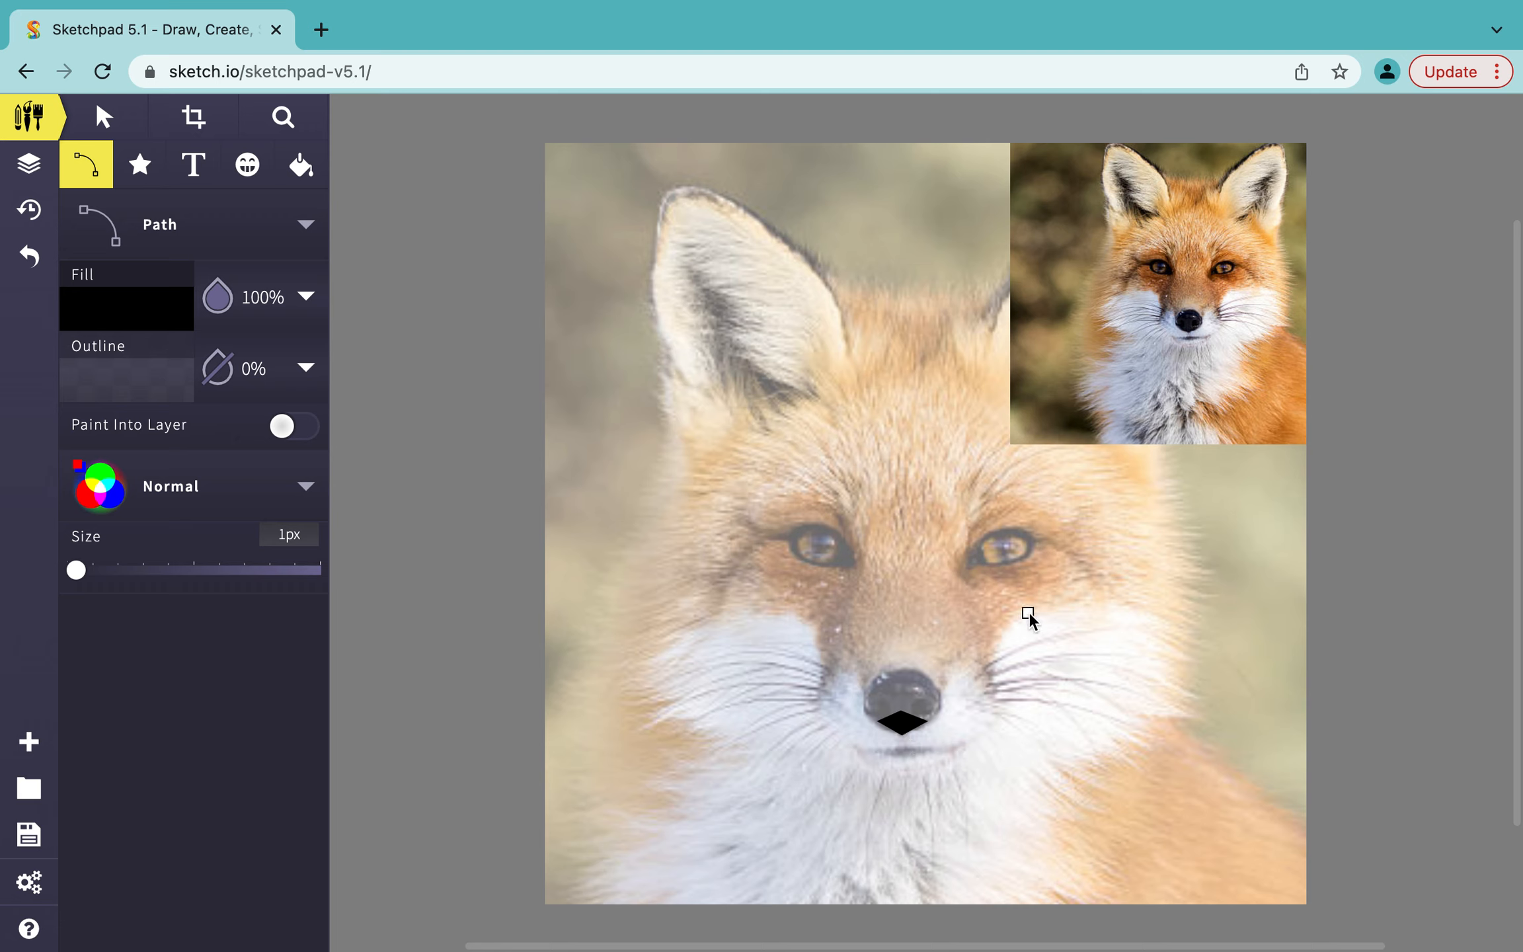
Select the black diamond on the nose, nudge it slightly to the right, and deselect it
{"action": "left_click", "coordinate": [103, 116]}
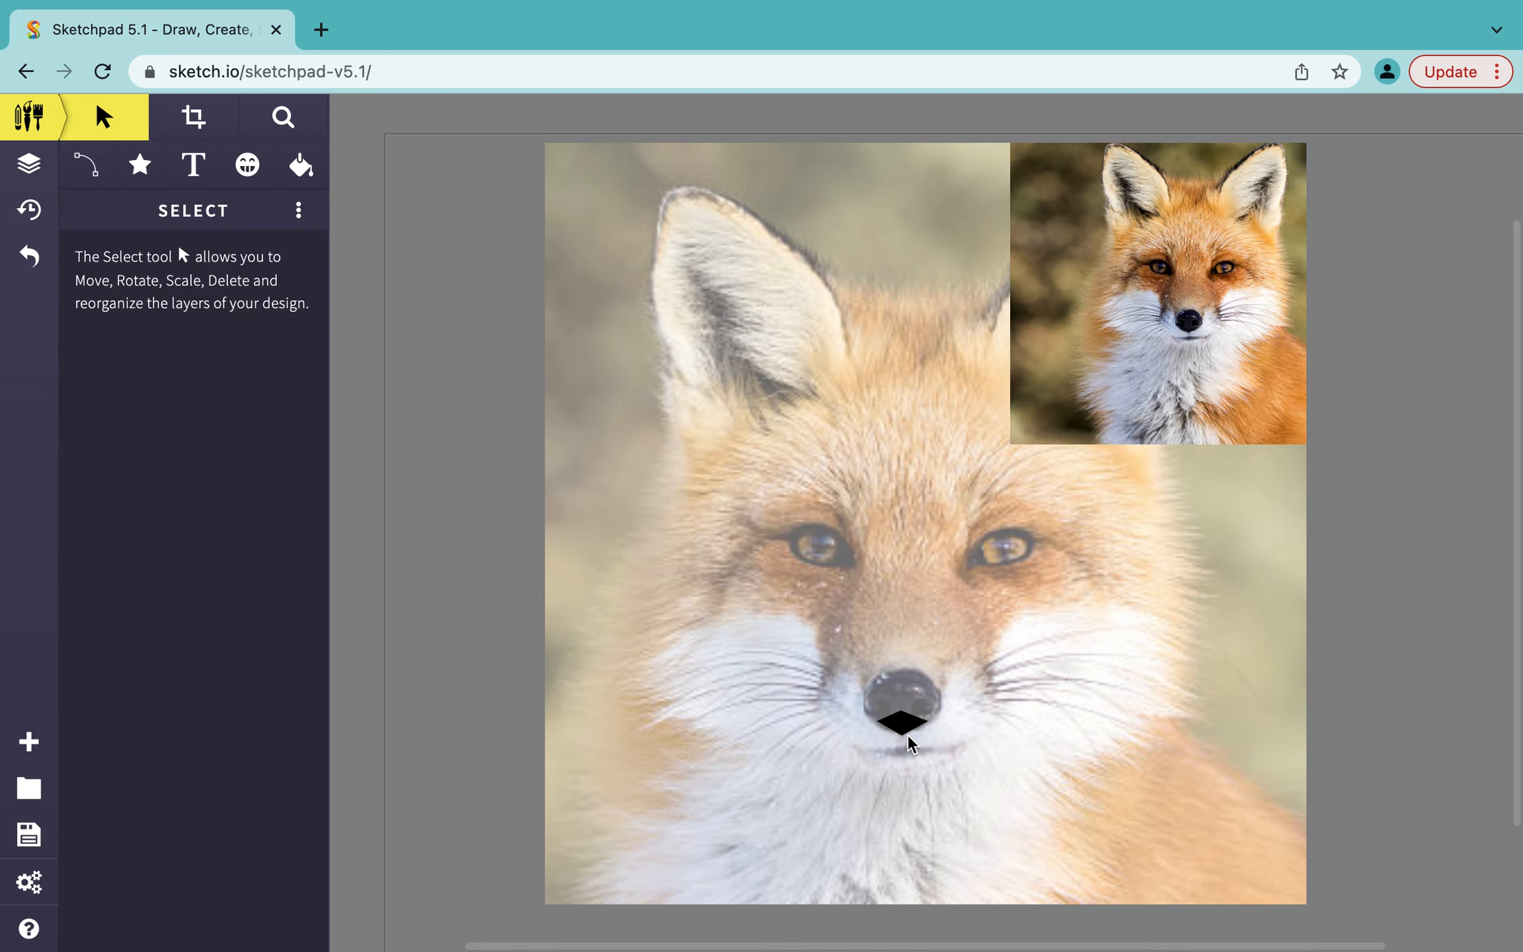
{"action": "mouse_move", "coordinate": [892, 721]}
{"action": "left_mouse_down"}
{"action": "mouse_move", "coordinate": [847, 631]}
{"action": "mouse_move", "coordinate": [965, 720]}
{"action": "mouse_move", "coordinate": [898, 741]}
{"action": "mouse_move", "coordinate": [909, 727]}
{"action": "left_mouse_up"}
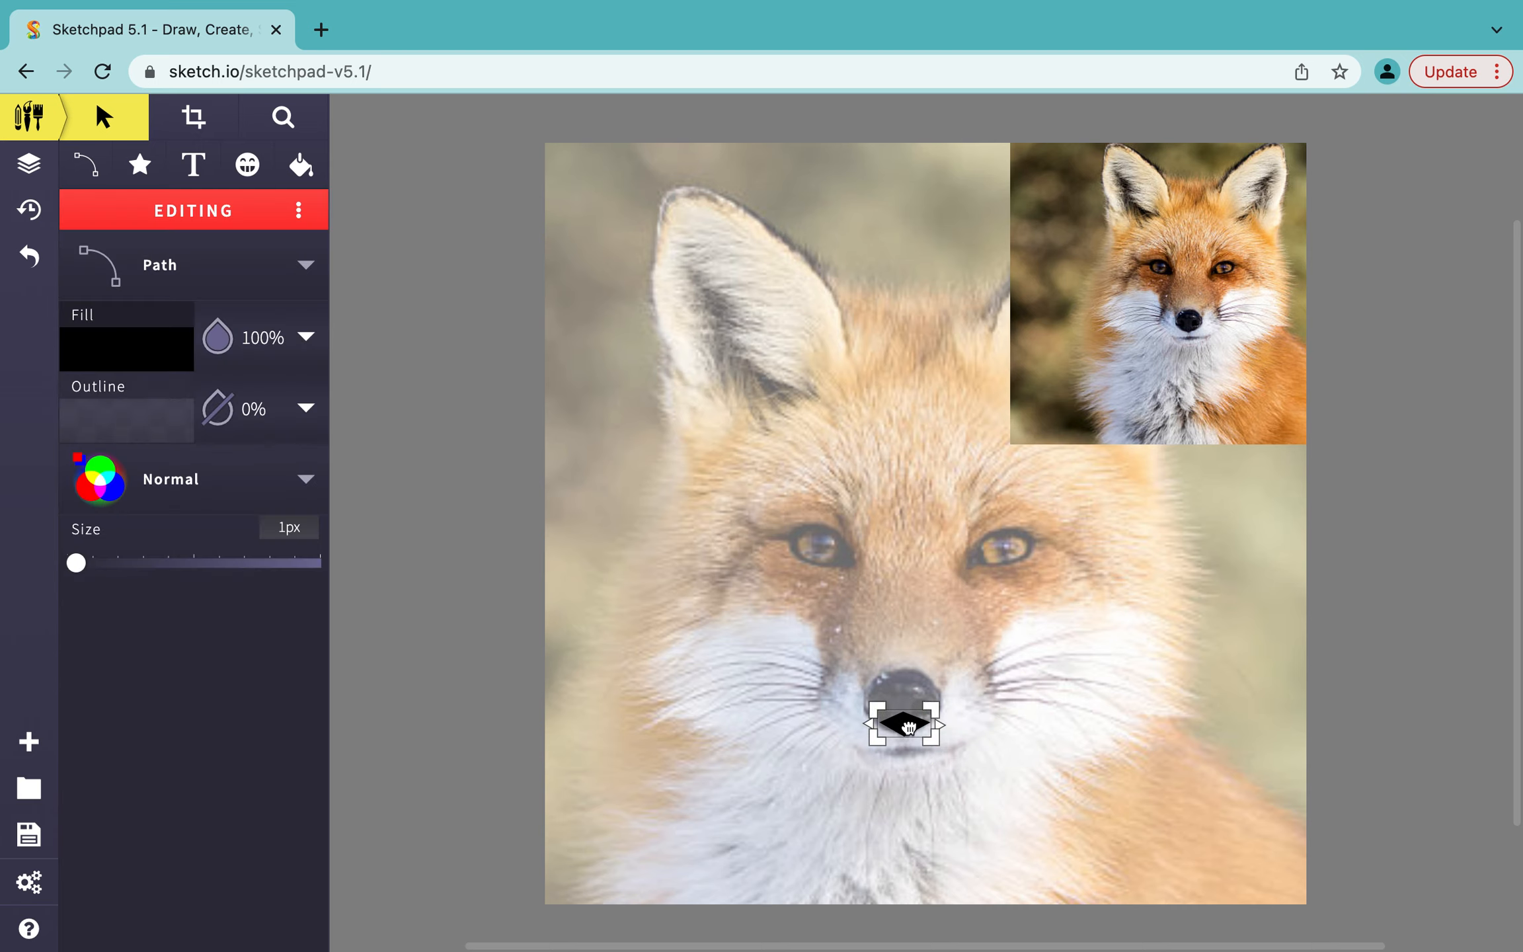
{"action": "left_click", "coordinate": [360, 580]}
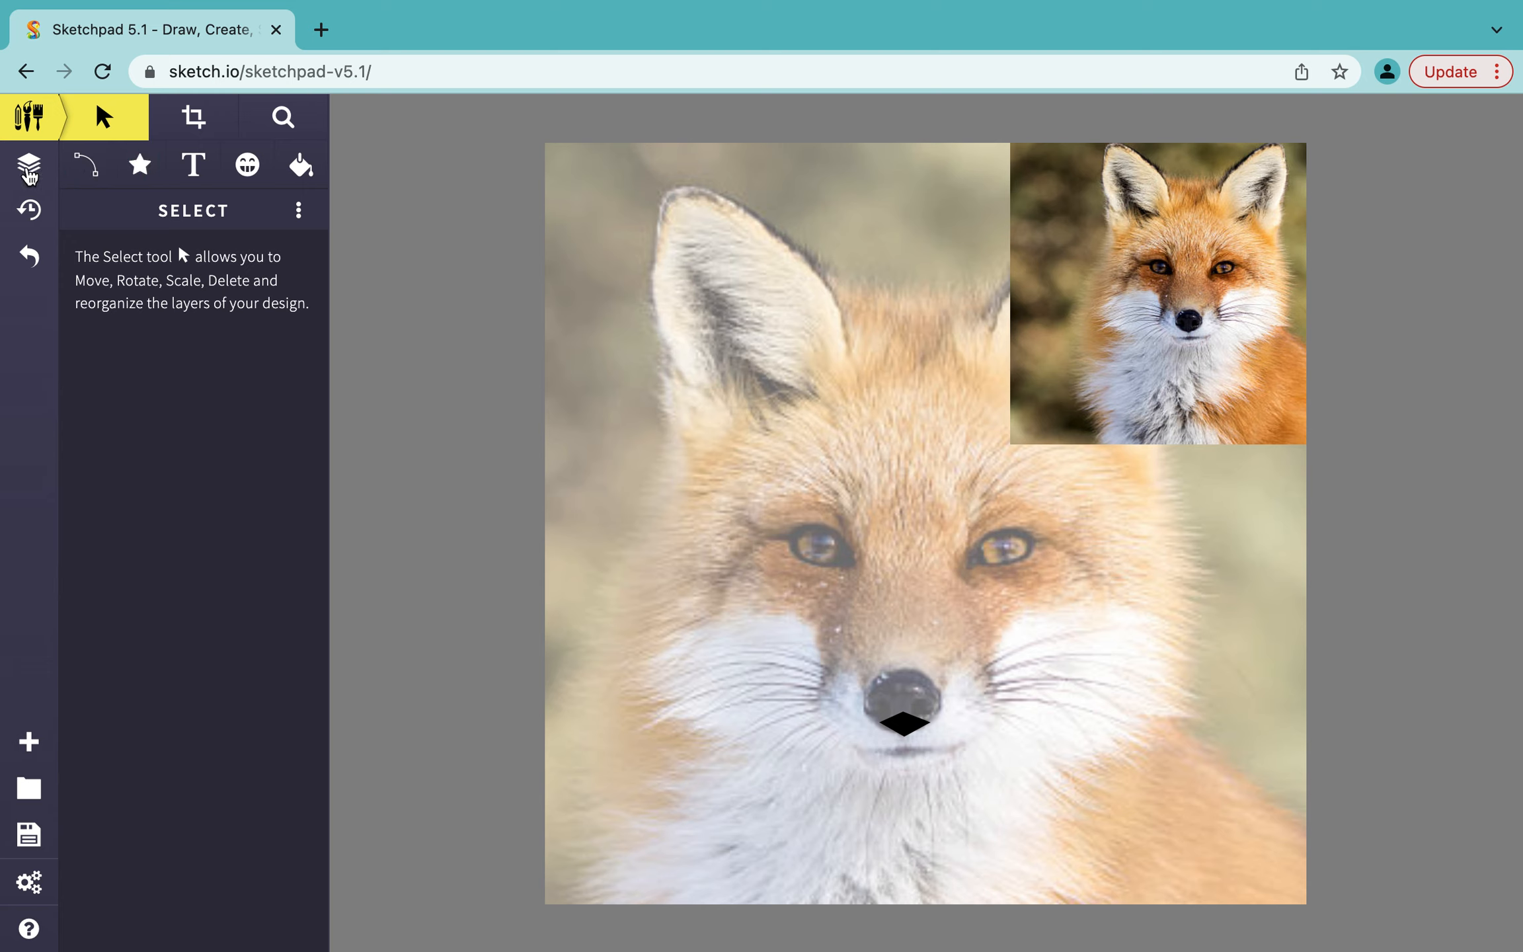
Rename the nose diamond's Path layer to "nose 1" and leave every layer deselected
{"action": "left_click", "coordinate": [30, 170]}
{"action": "mouse_move", "coordinate": [102, 147]}
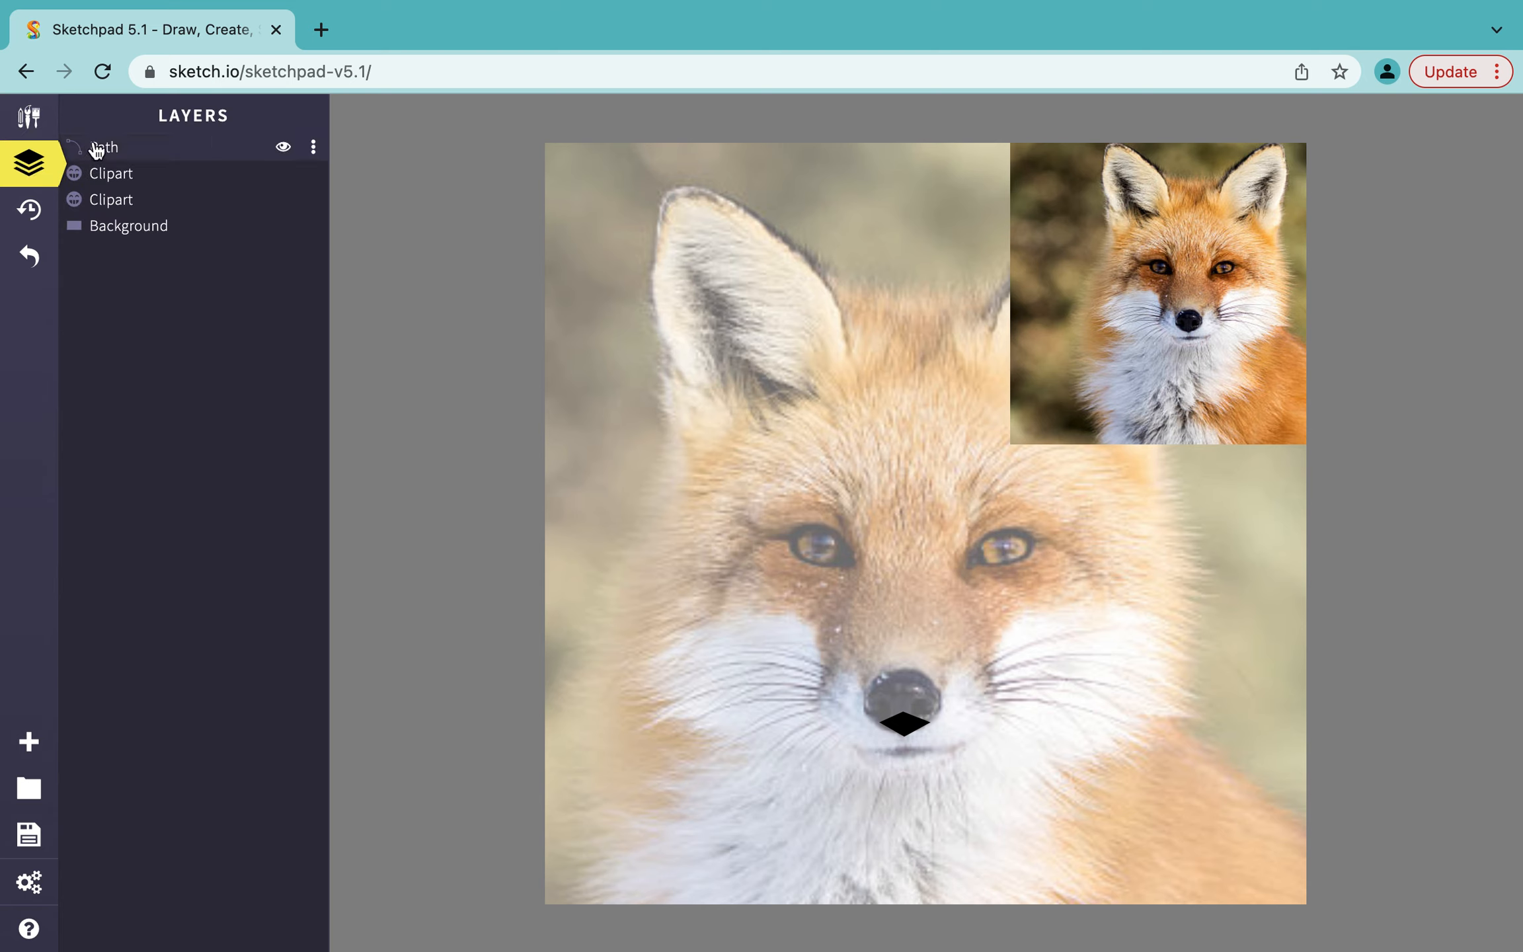
{"action": "left_click", "coordinate": [313, 147]}
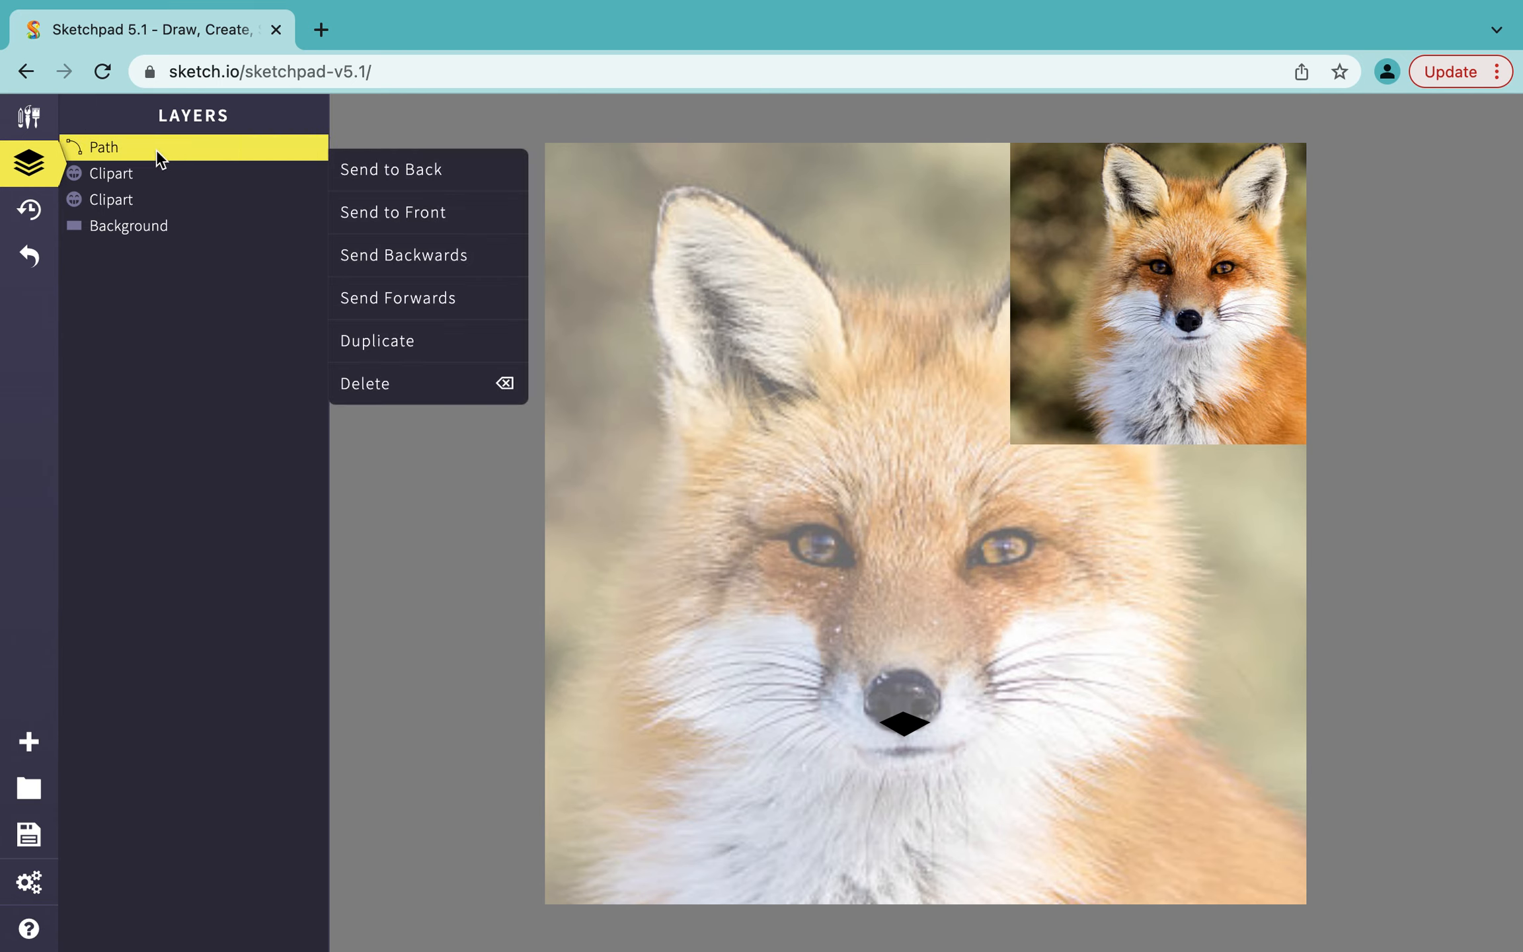
{"action": "left_click", "coordinate": [105, 144]}
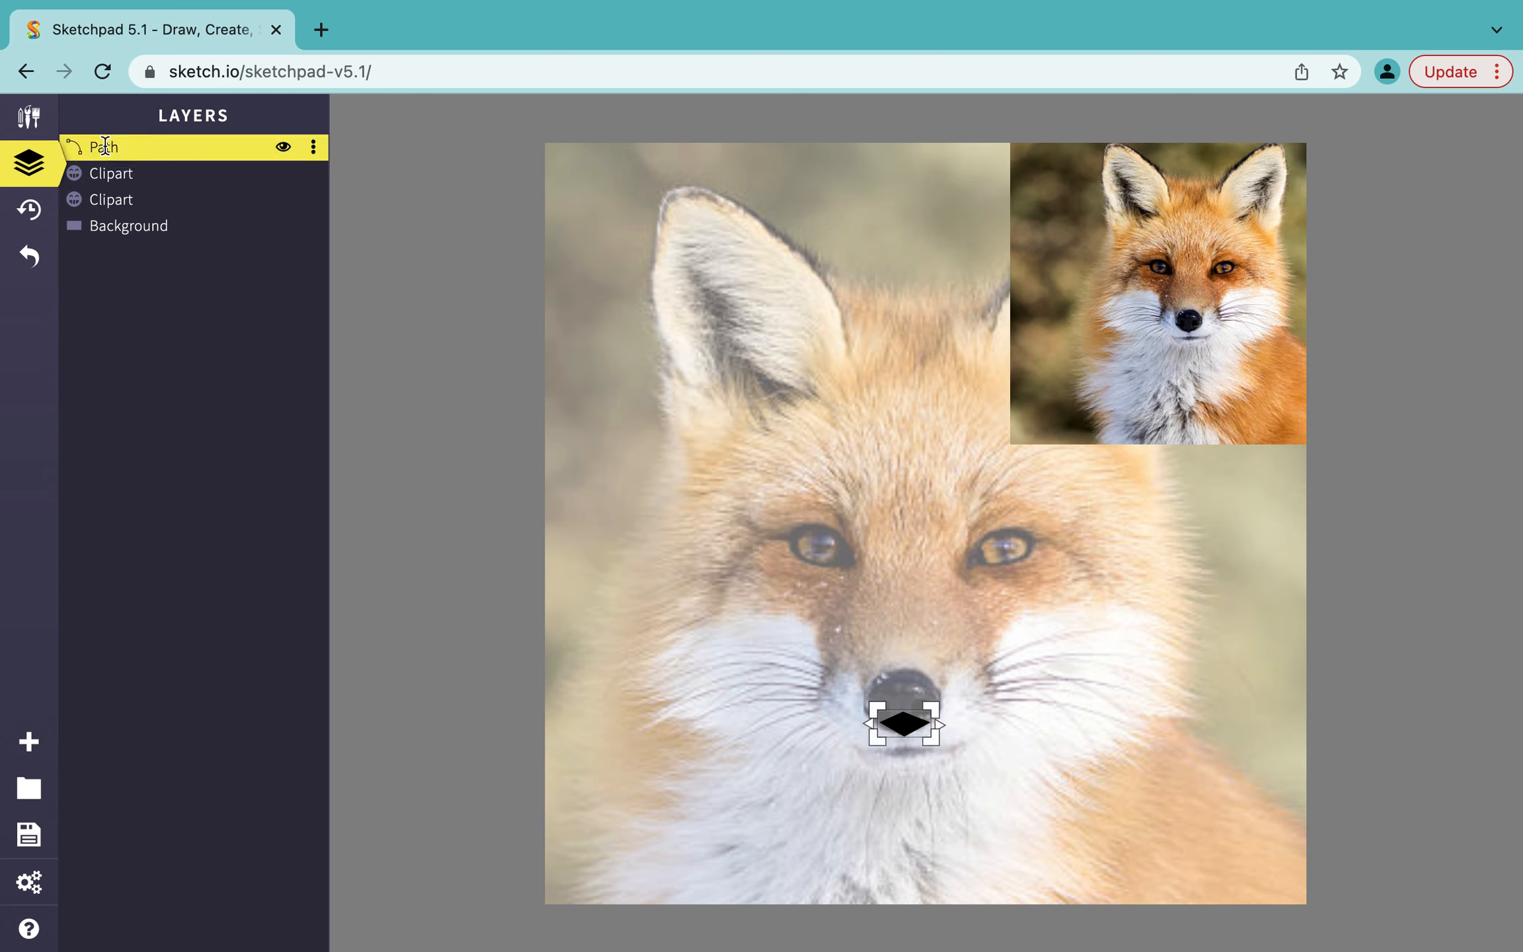
{"action": "double_click", "coordinate": [104, 144]}
{"action": "type", "text": "nose 1"}
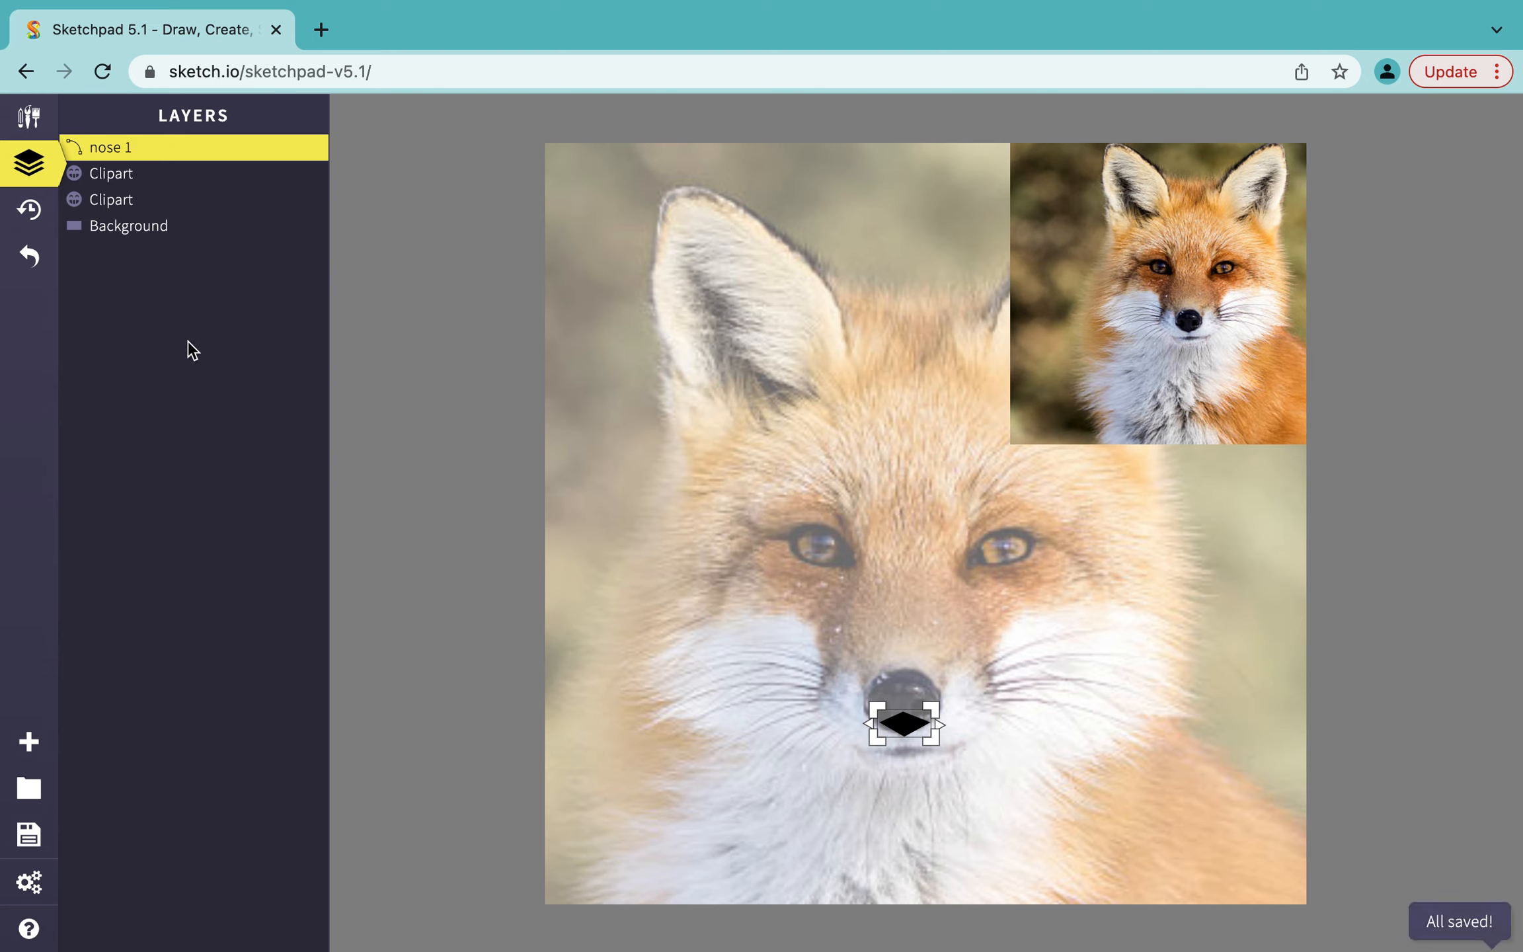
{"action": "left_click", "coordinate": [389, 325]}
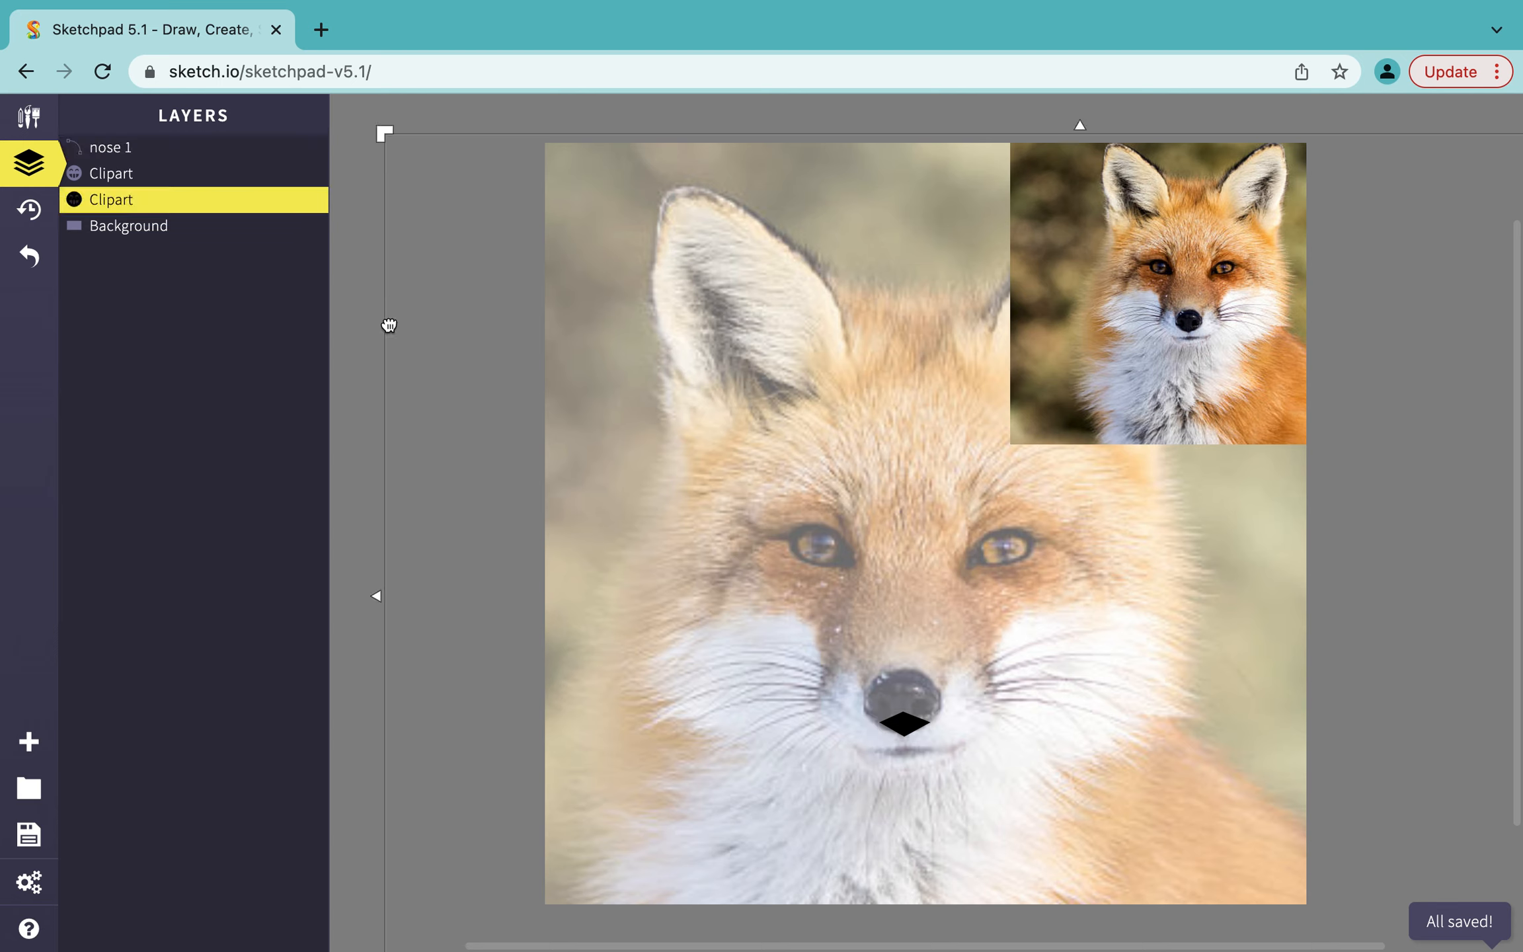
{"action": "left_click", "coordinate": [171, 162]}
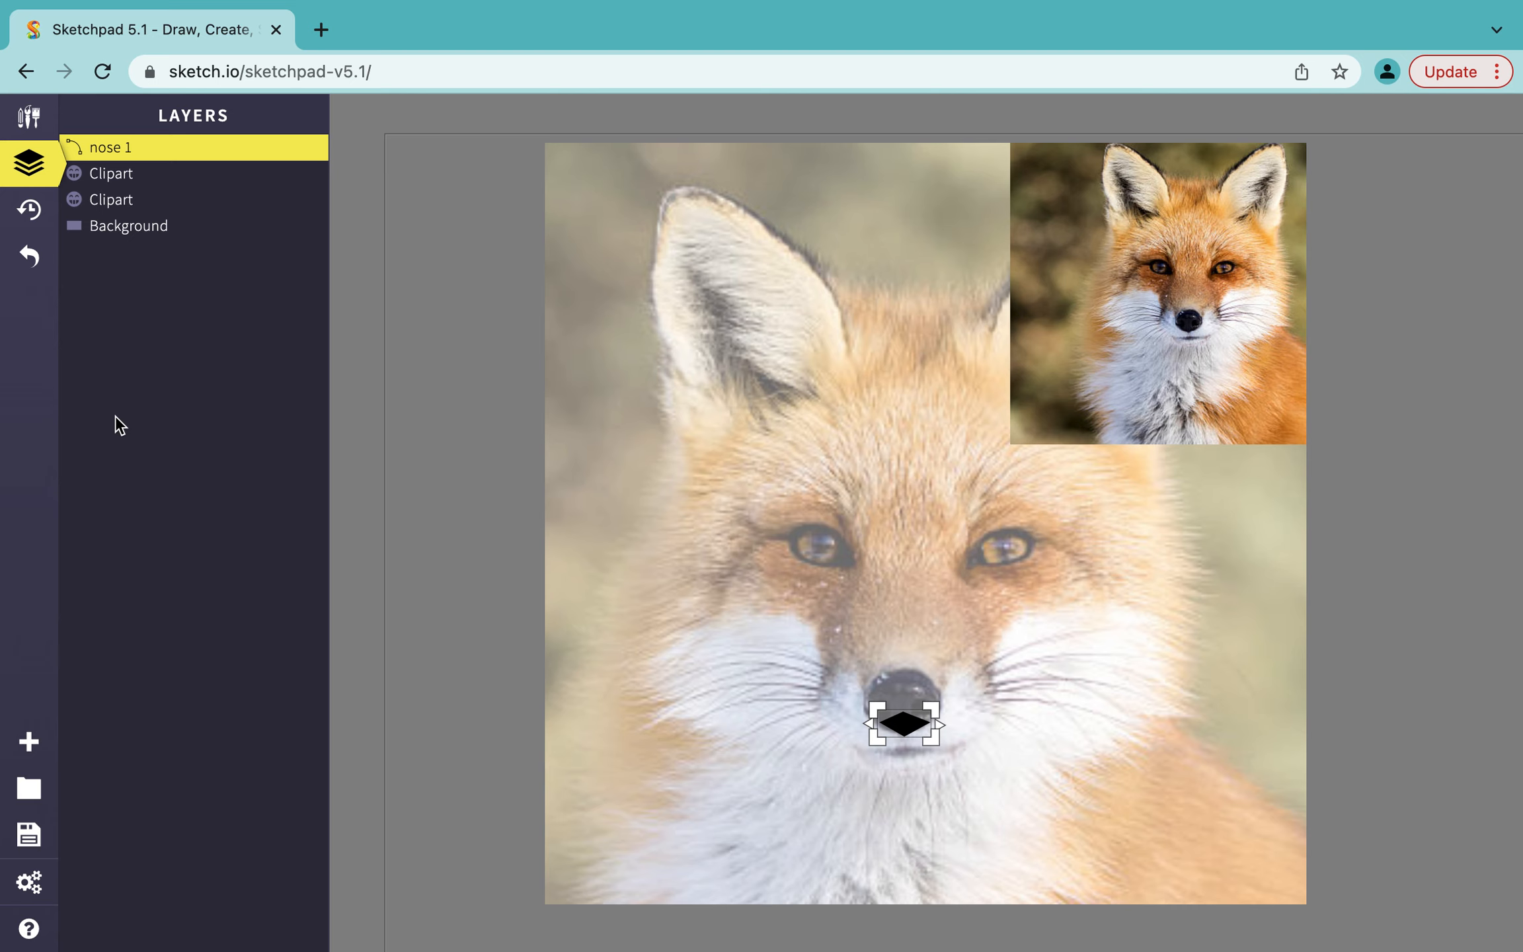
{"action": "left_click", "coordinate": [99, 147]}
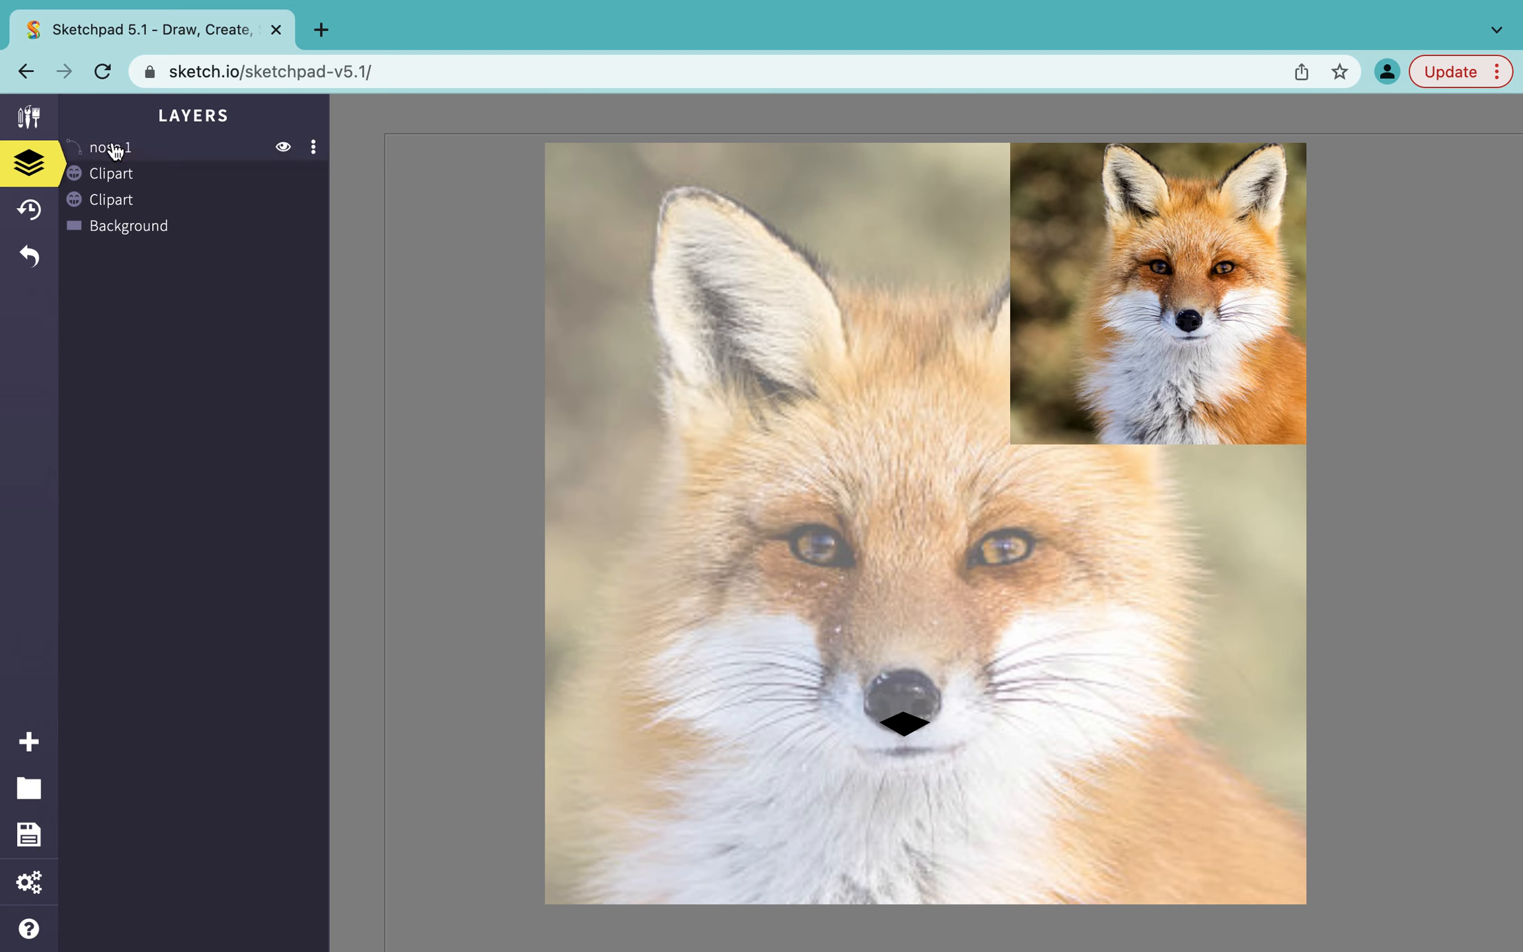
Set the Path fill to the brown 8a4211 sampled from the fur beside the left eye in the small reference photo
{"action": "left_click", "coordinate": [28, 118]}
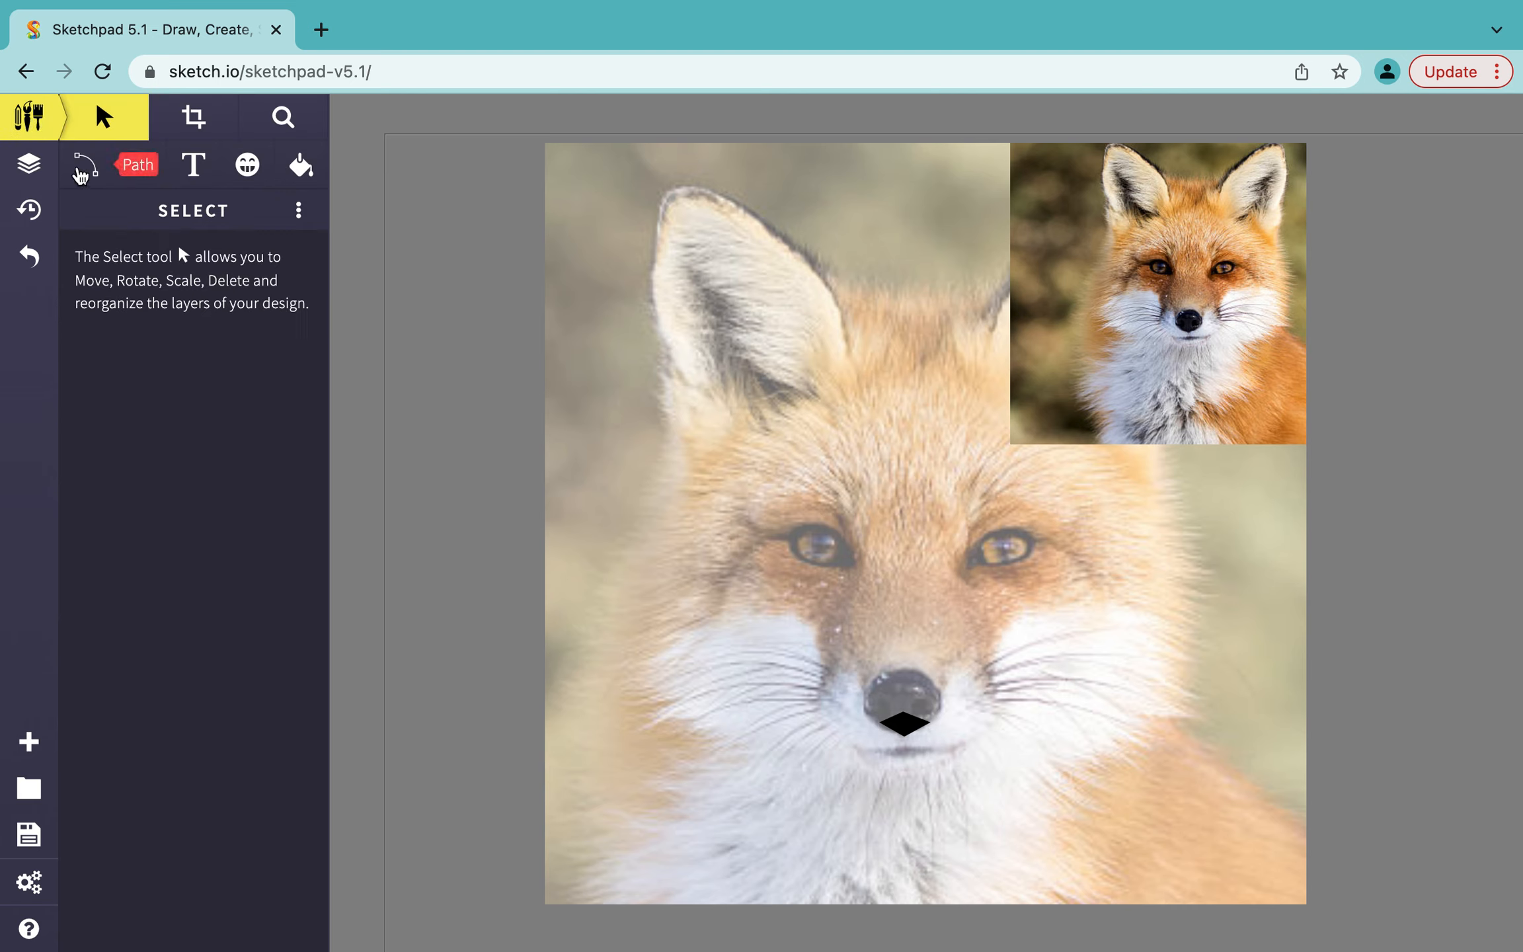
{"action": "left_click", "coordinate": [96, 171]}
{"action": "left_click", "coordinate": [625, 551]}
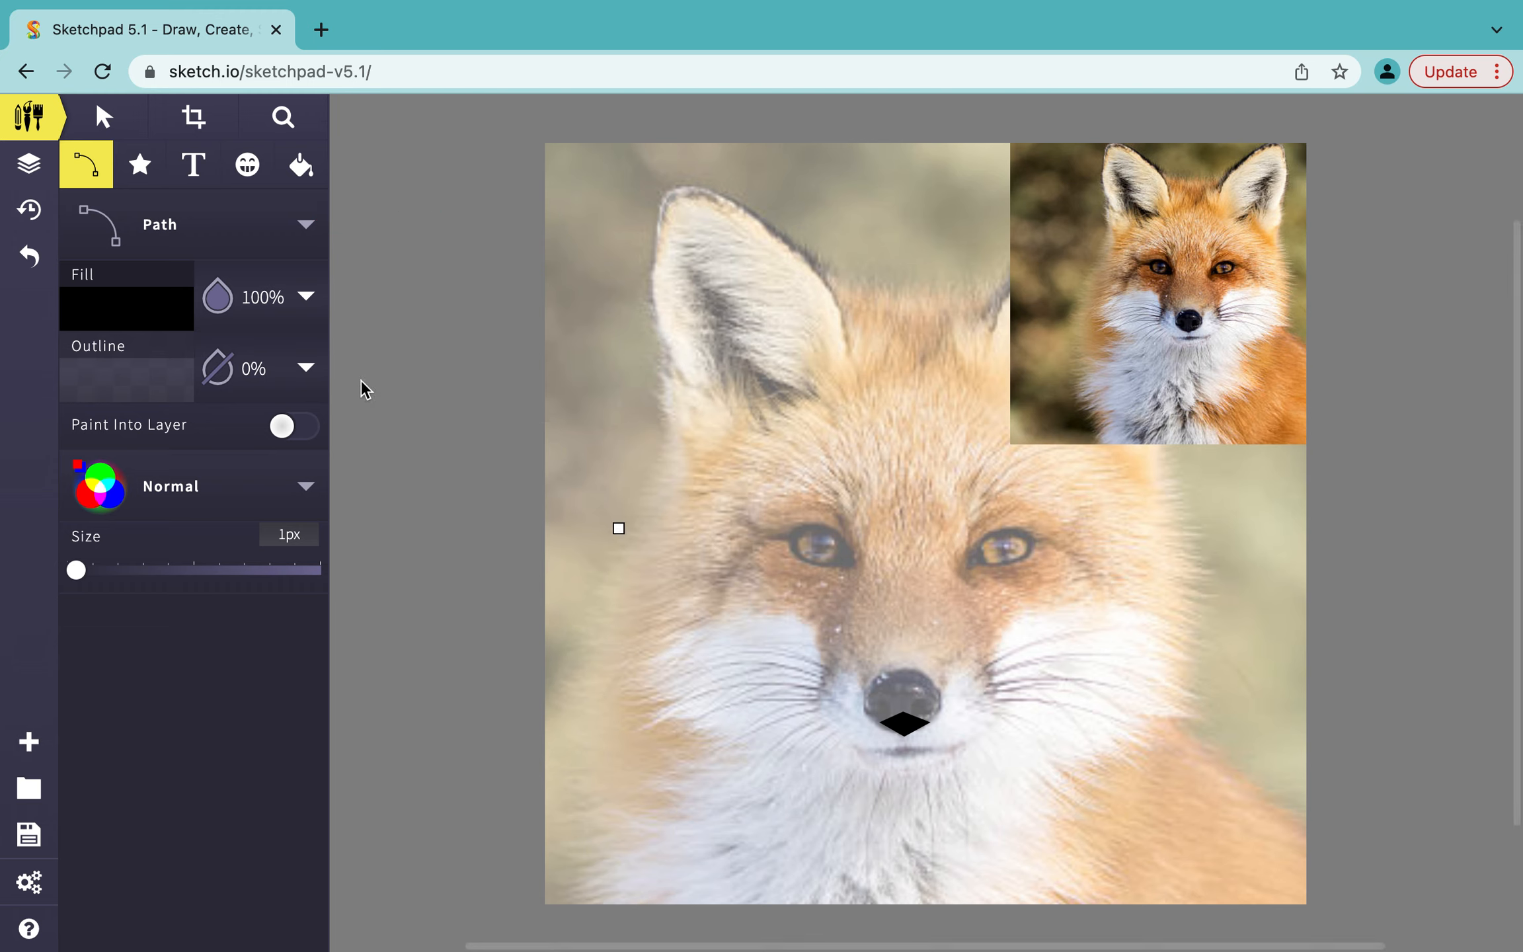
{"action": "left_click", "coordinate": [306, 298]}
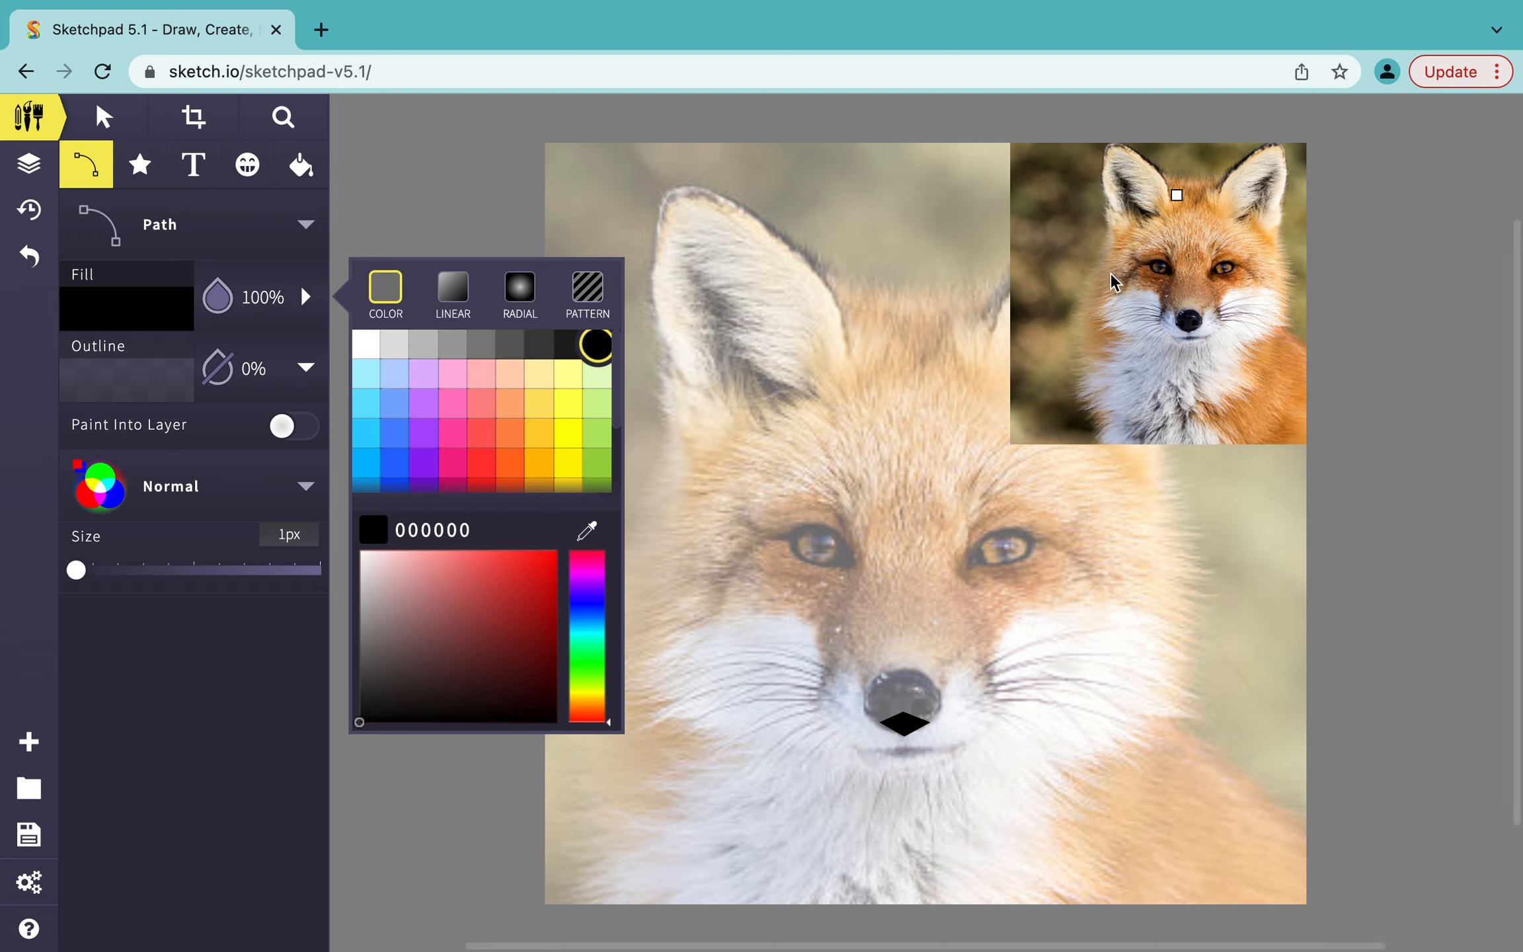
{"action": "left_click", "coordinate": [587, 532]}
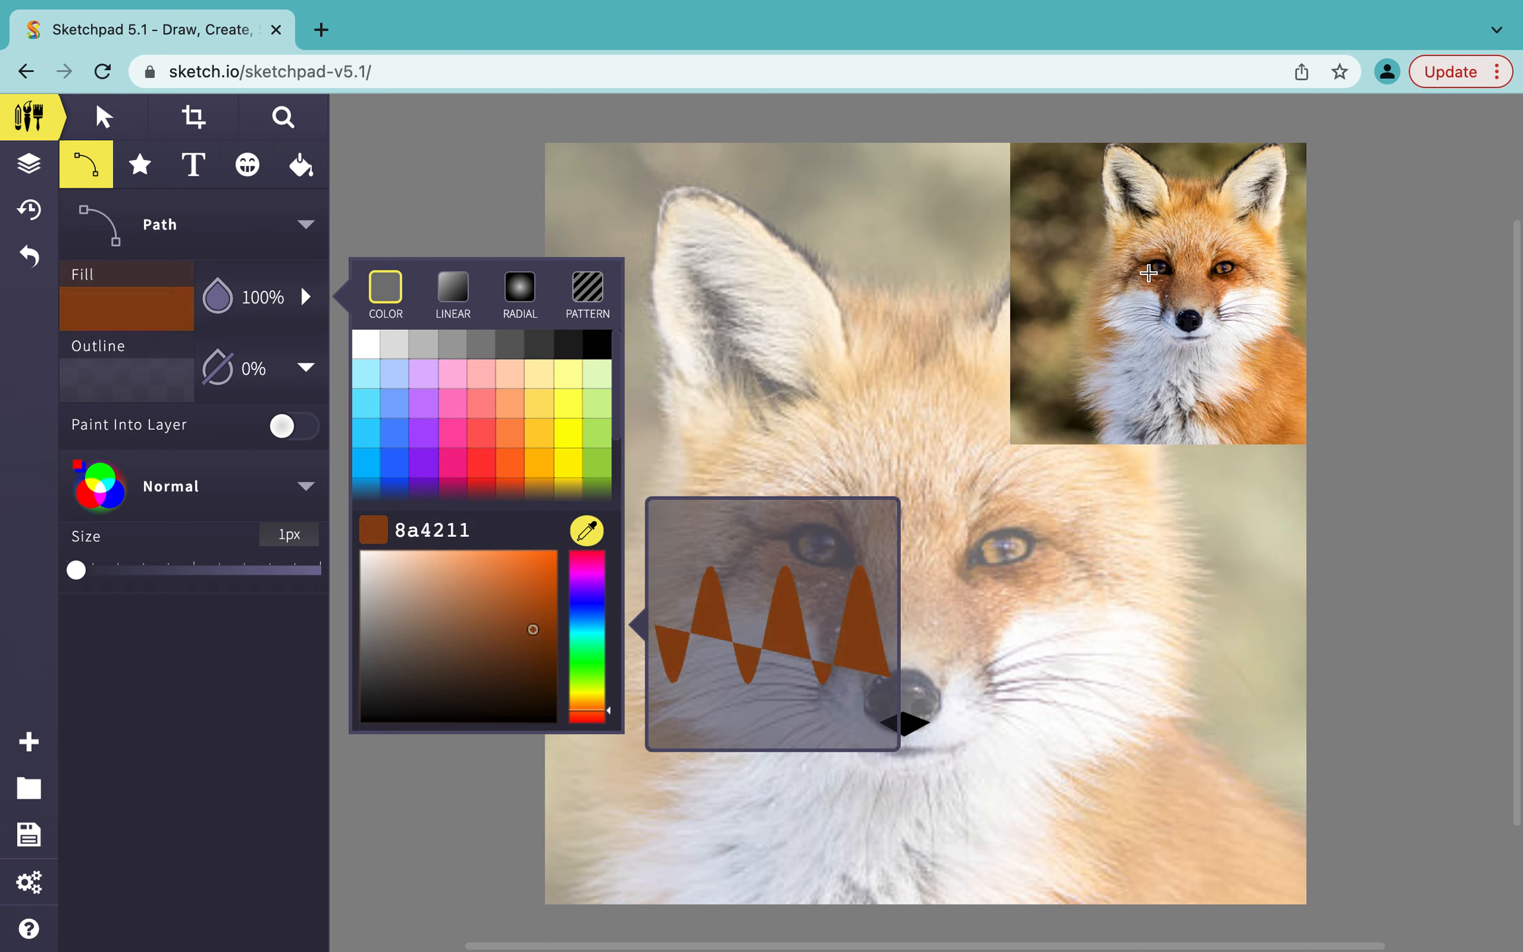
{"action": "left_click", "coordinate": [1148, 272]}
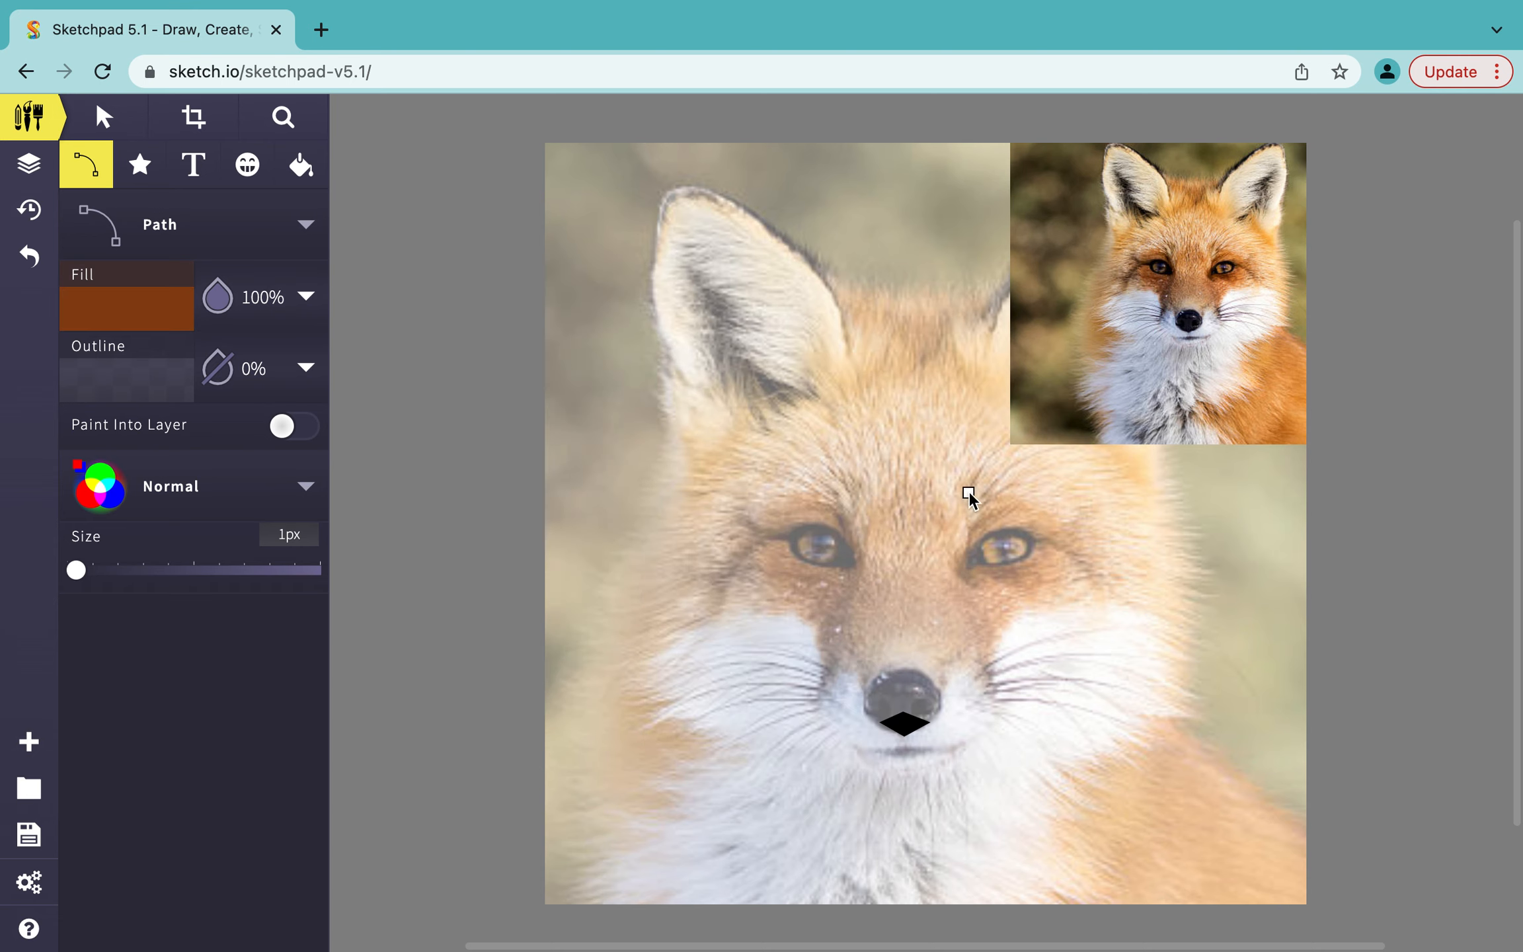
Draw a closed brown triangle at the outer lower corner of the large fox's left-hand eye
{"action": "left_click", "coordinate": [800, 567]}
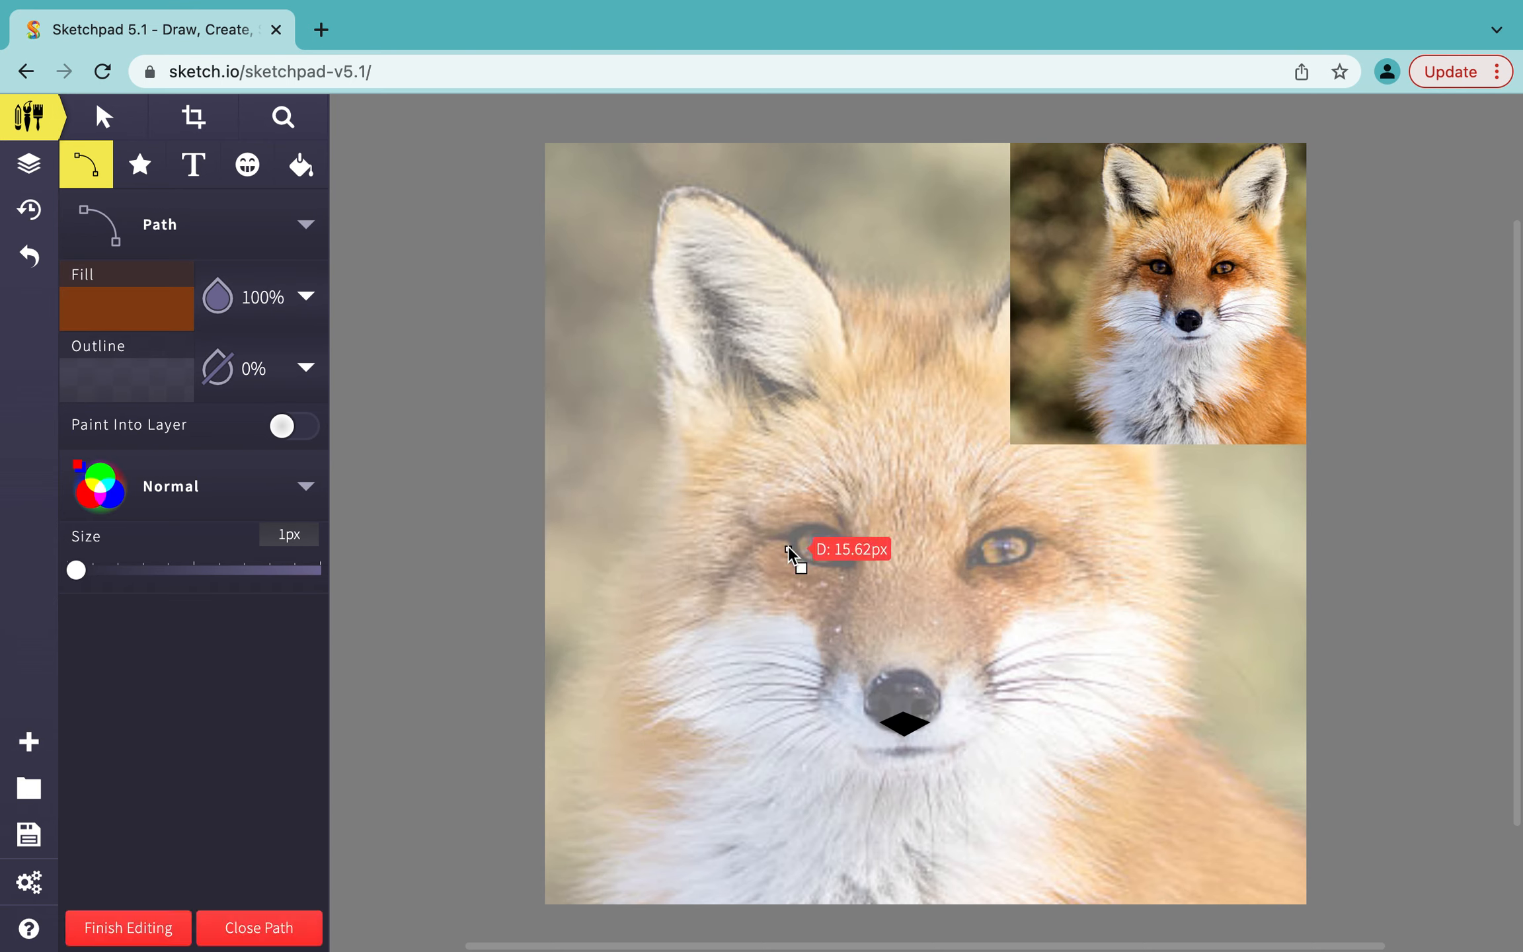
{"action": "left_click", "coordinate": [785, 544]}
{"action": "left_click", "coordinate": [764, 572]}
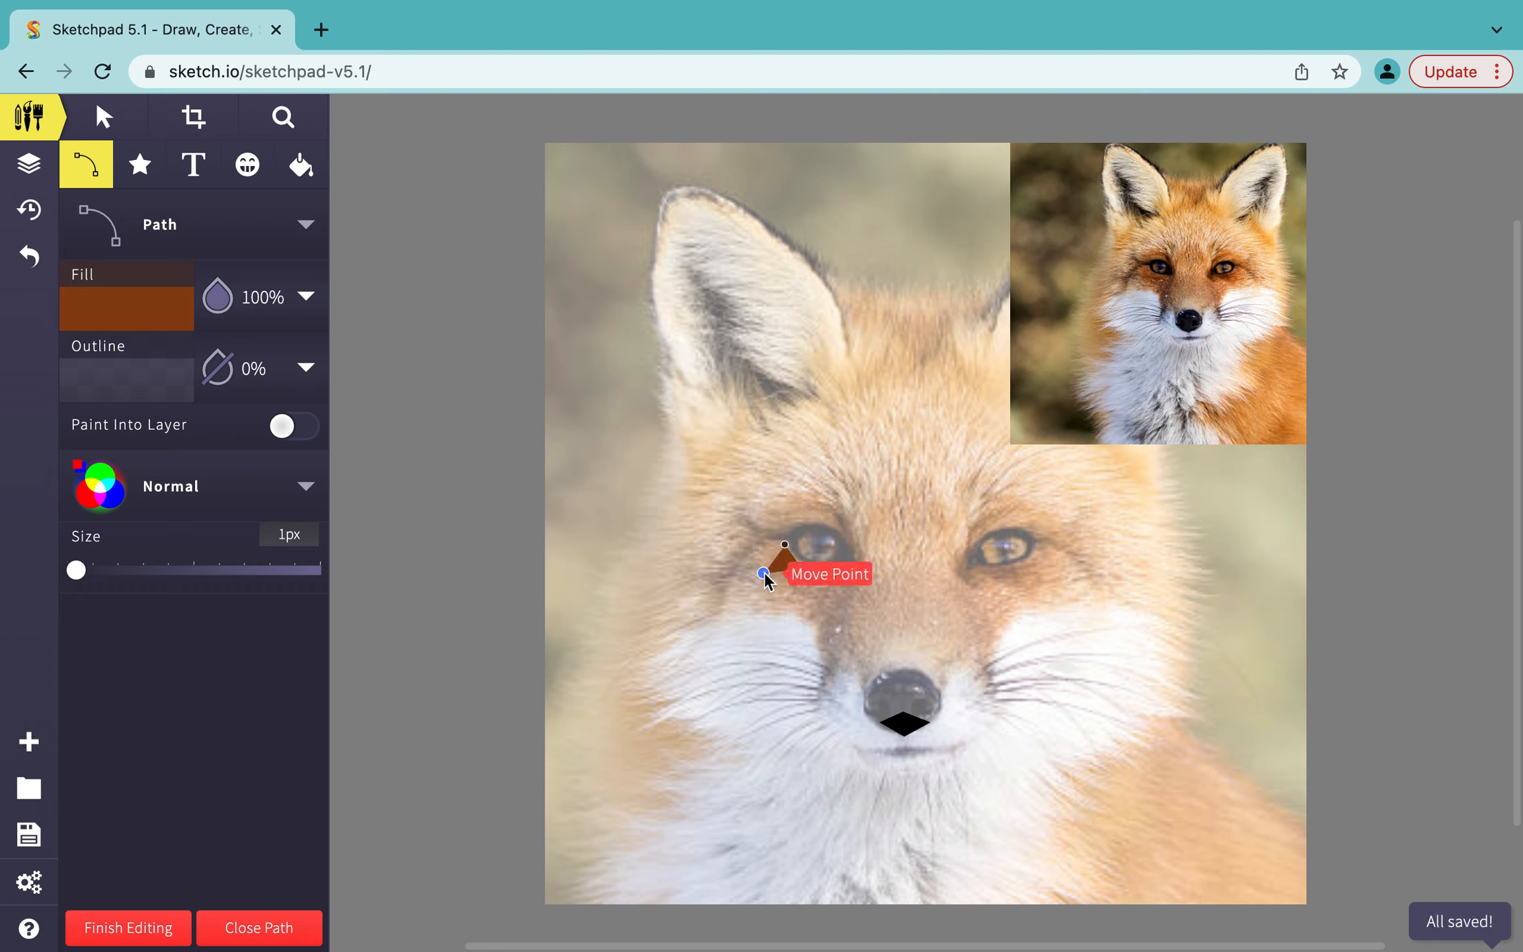
{"action": "left_click", "coordinate": [800, 569]}
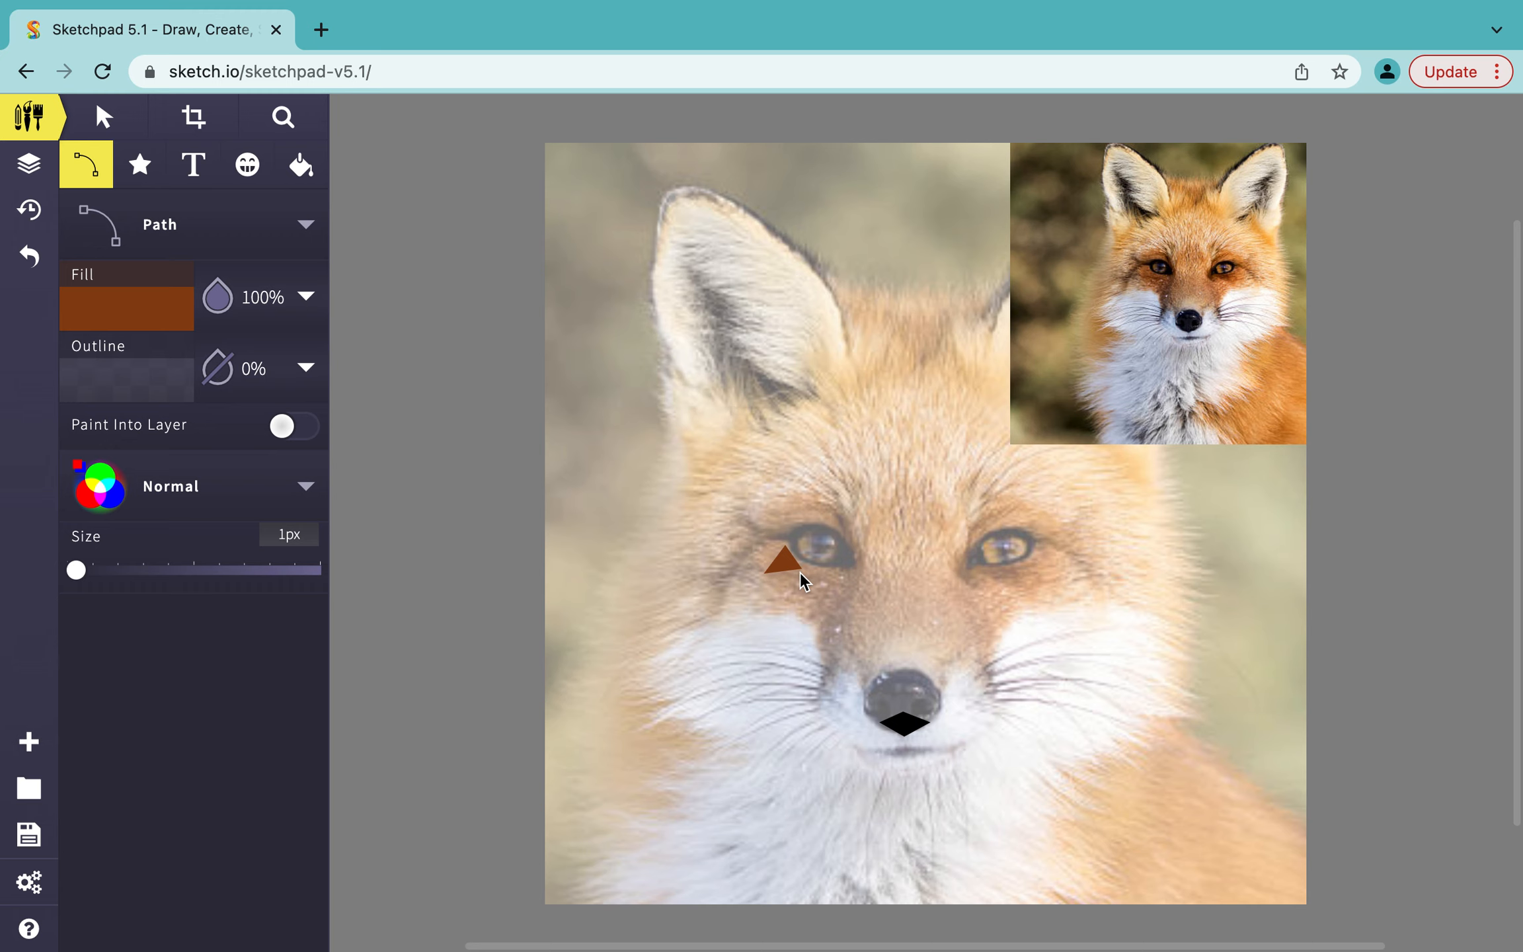
Change the Path fill to a darker brown sampled just below the left-hand eye in the small reference photo
{"action": "left_click", "coordinate": [306, 299]}
{"action": "left_click", "coordinate": [586, 531]}
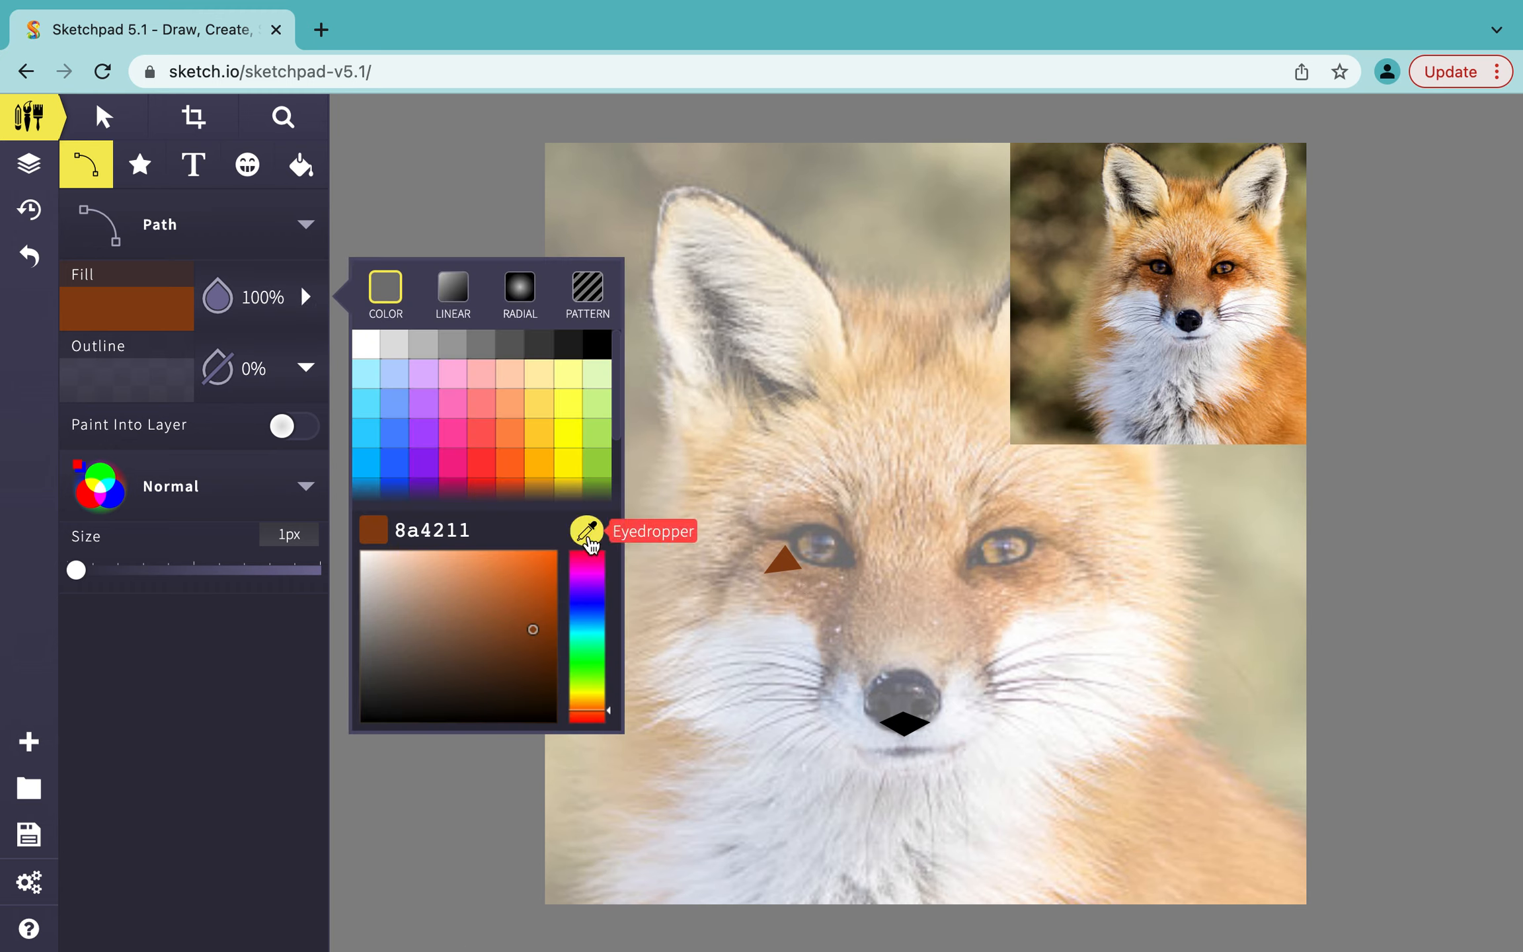
{"action": "left_click", "coordinate": [1150, 278]}
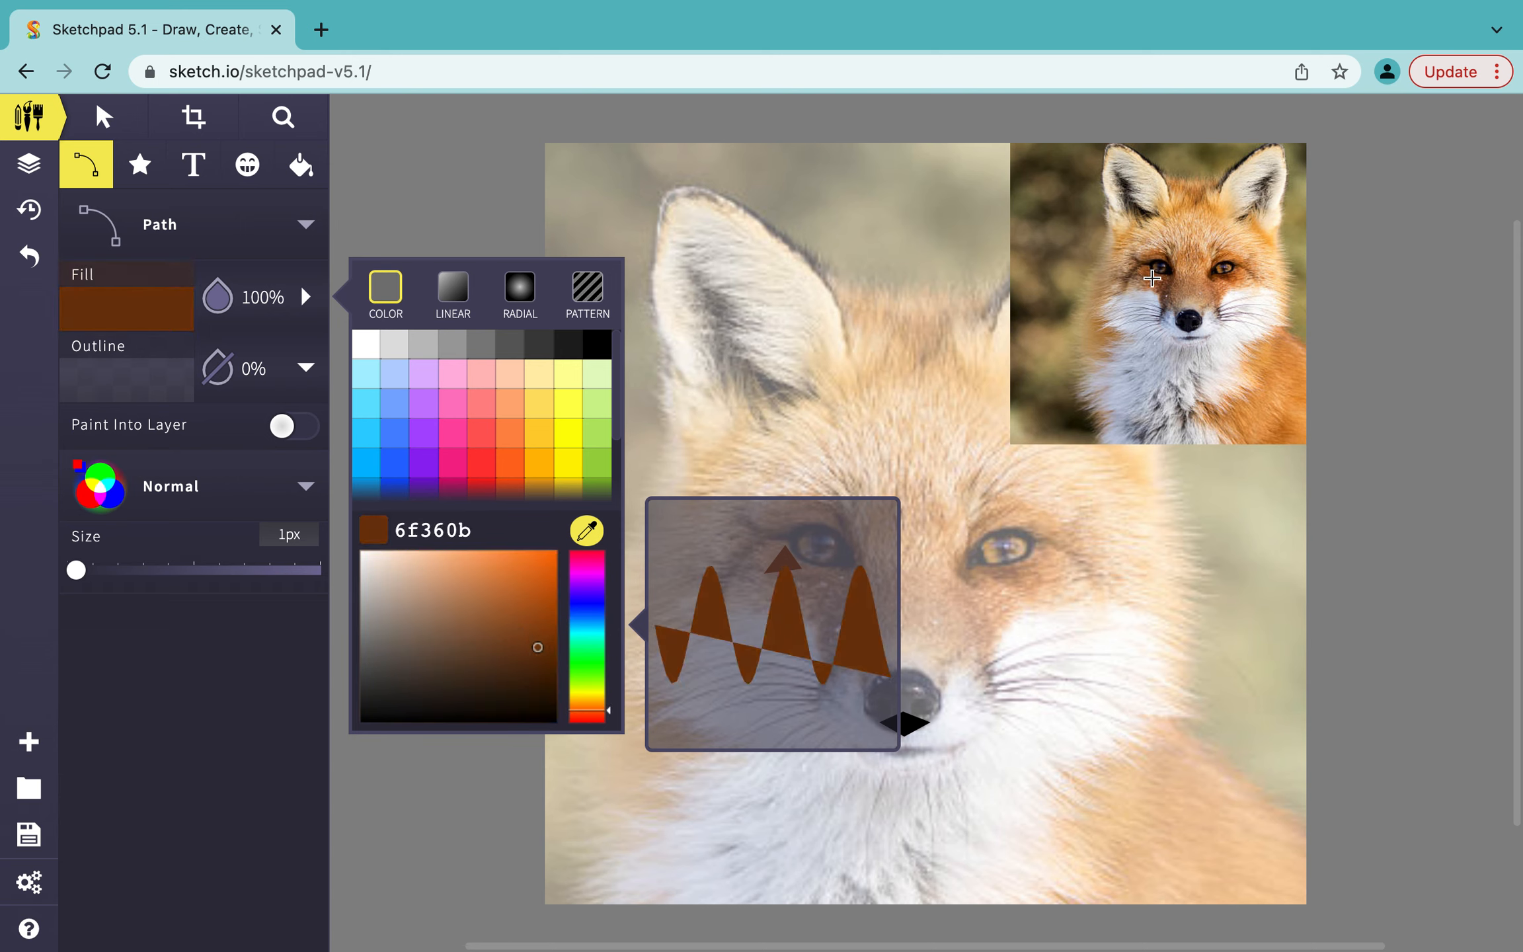
{"action": "left_click", "coordinate": [1152, 277]}
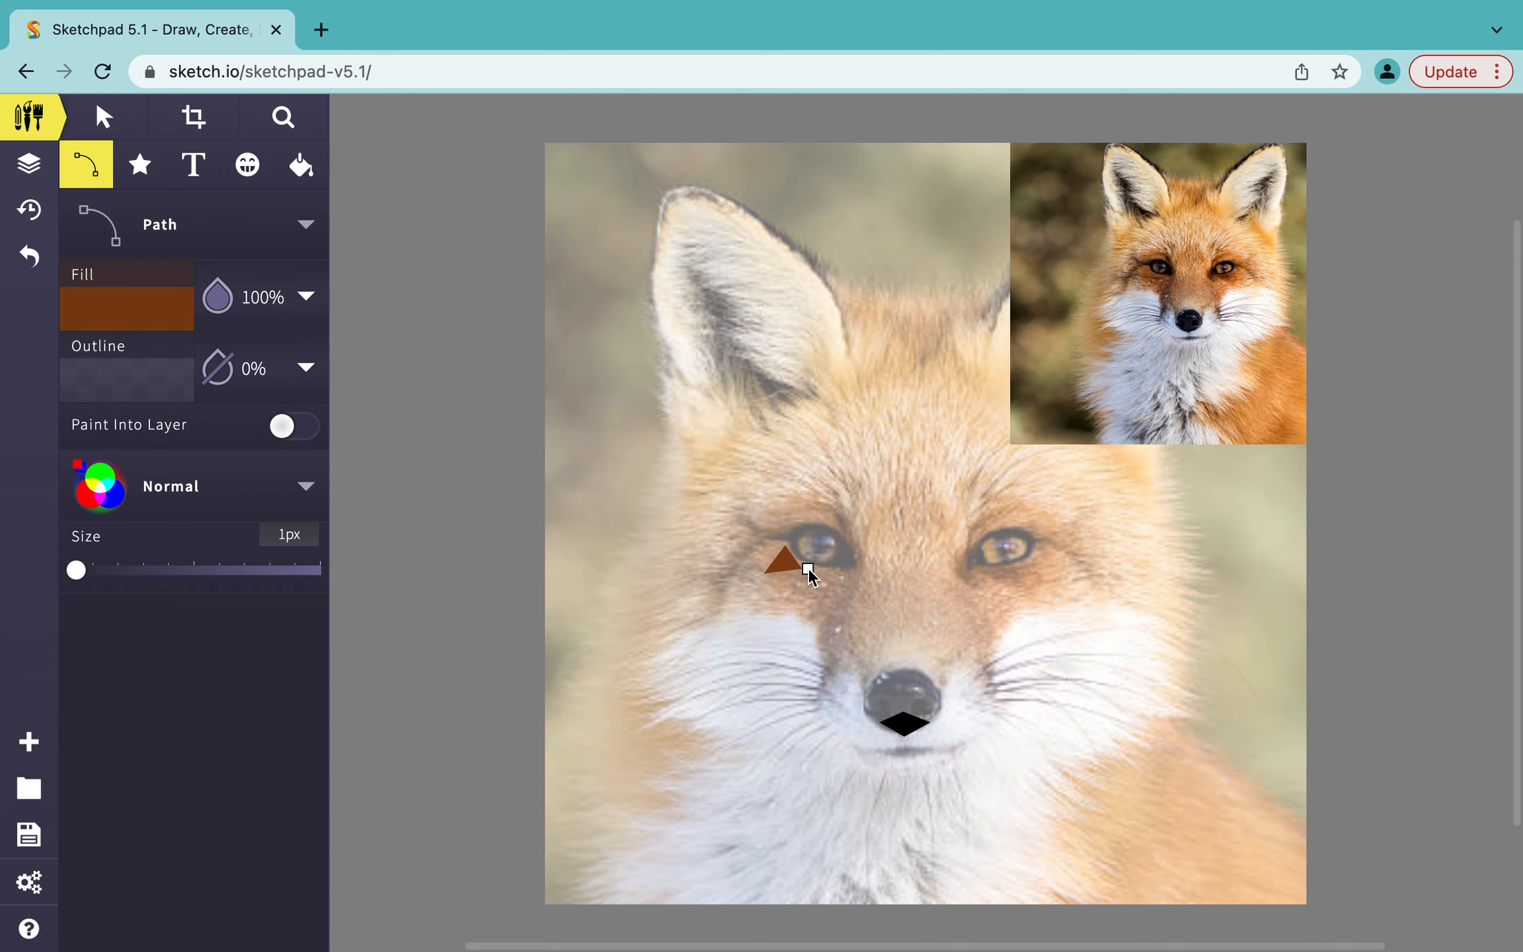
Draw a closed dark brown four-sided shape directly below the large fox's left-hand eye, beside the brown triangle
{"action": "left_click", "coordinate": [806, 568]}
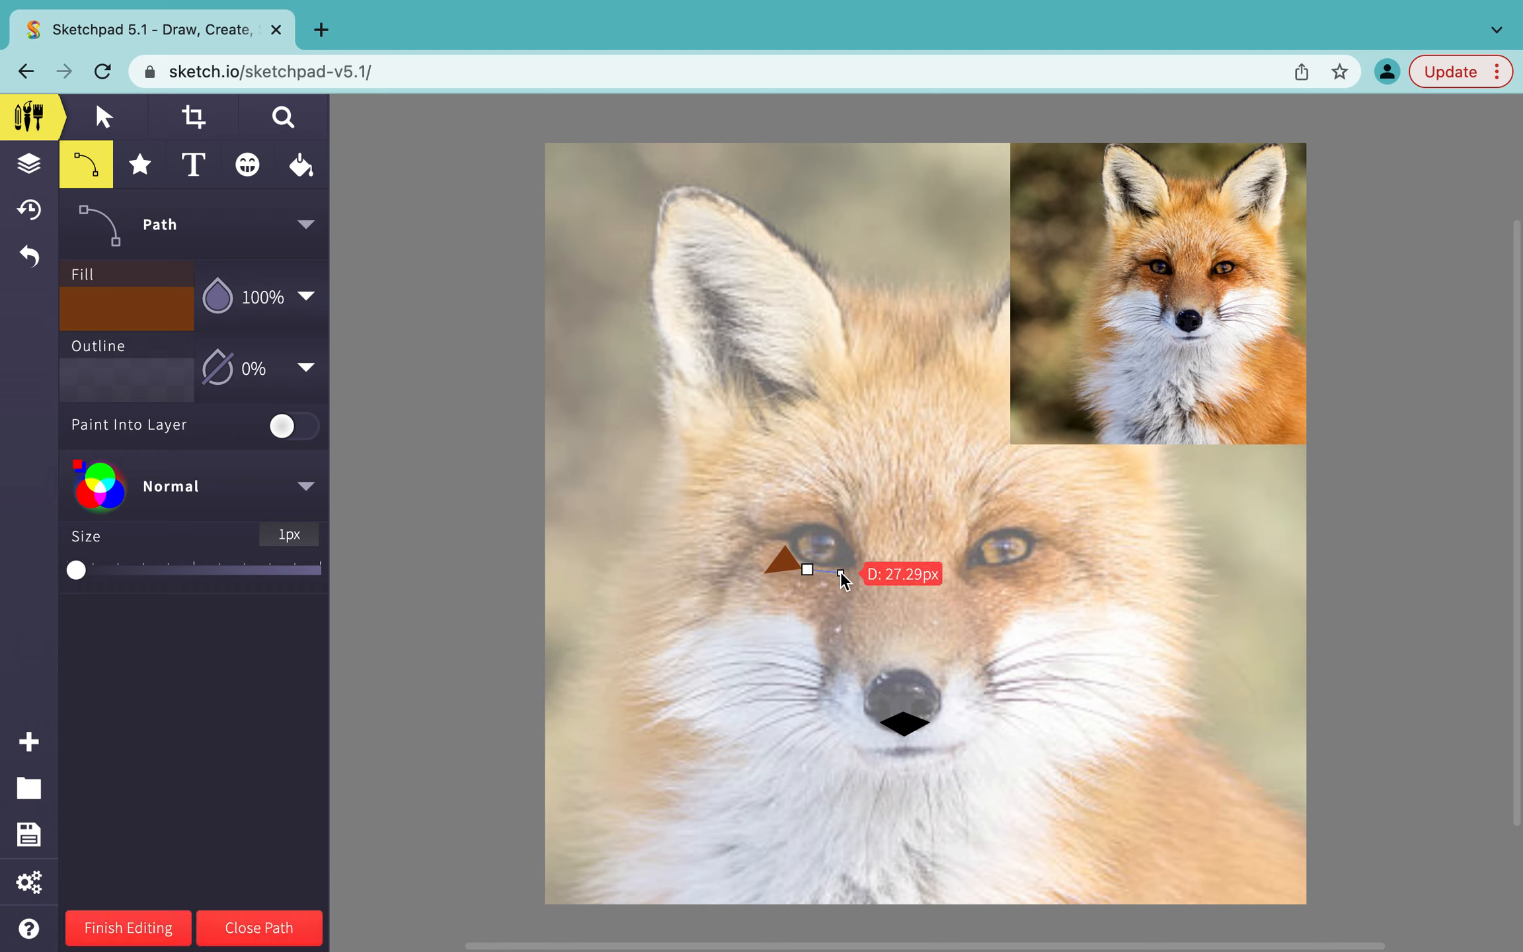
{"action": "left_click", "coordinate": [768, 580]}
{"action": "left_click", "coordinate": [812, 569]}
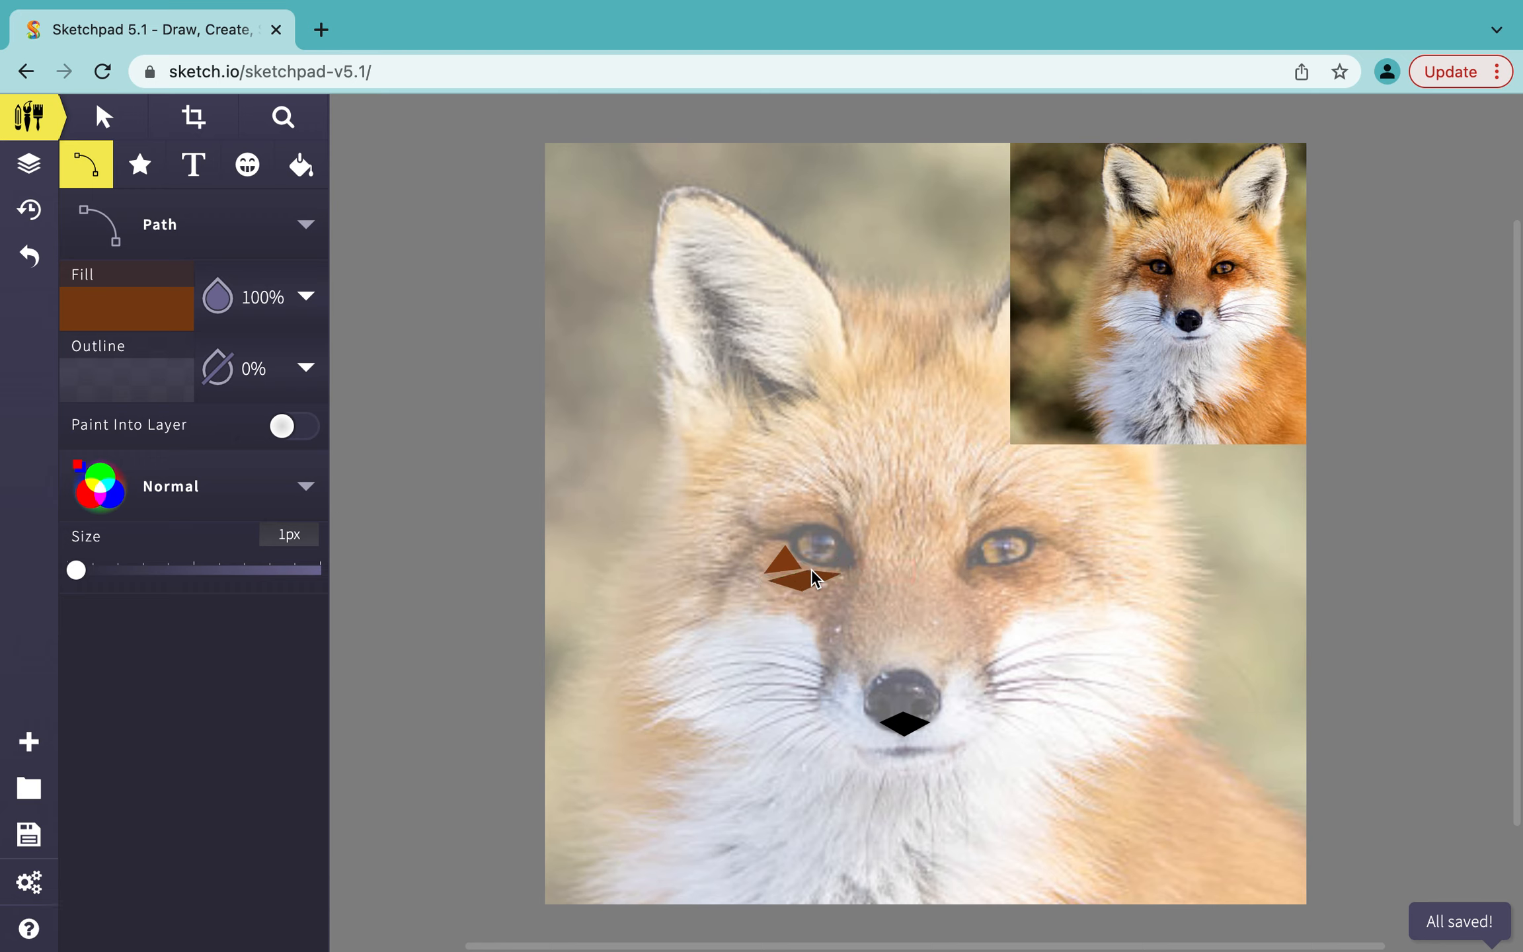
{"action": "left_click", "coordinate": [766, 723]}
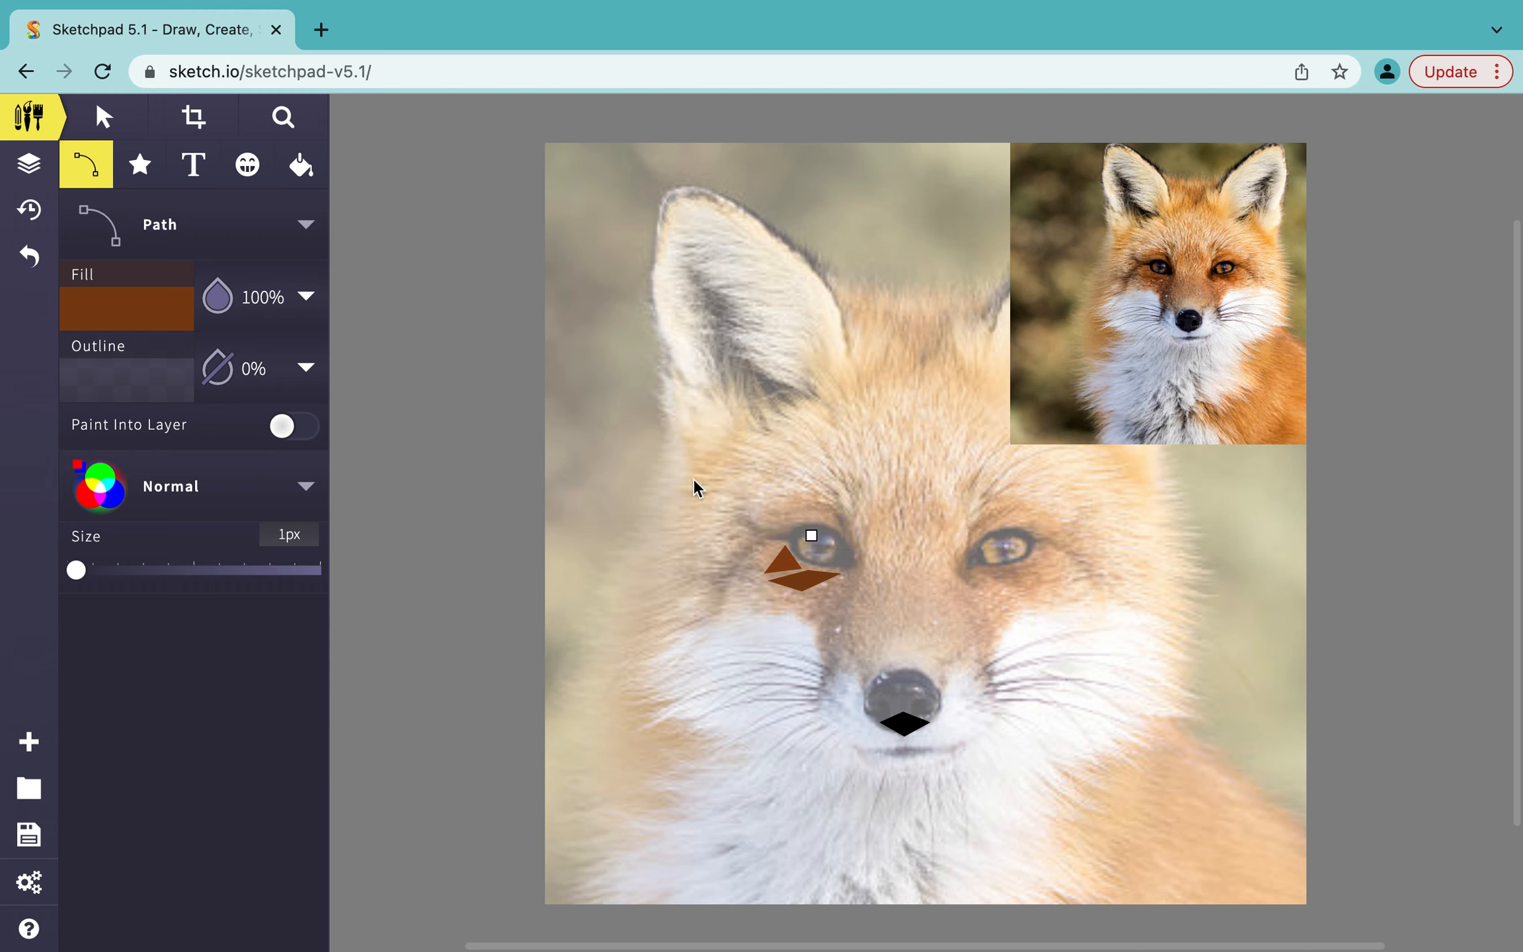
Set the Path fill to a tan sampled below the left-hand eye in the small reference photo, adjusted to a more saturated orange-brown
{"action": "left_click", "coordinate": [305, 296]}
{"action": "left_click", "coordinate": [586, 529]}
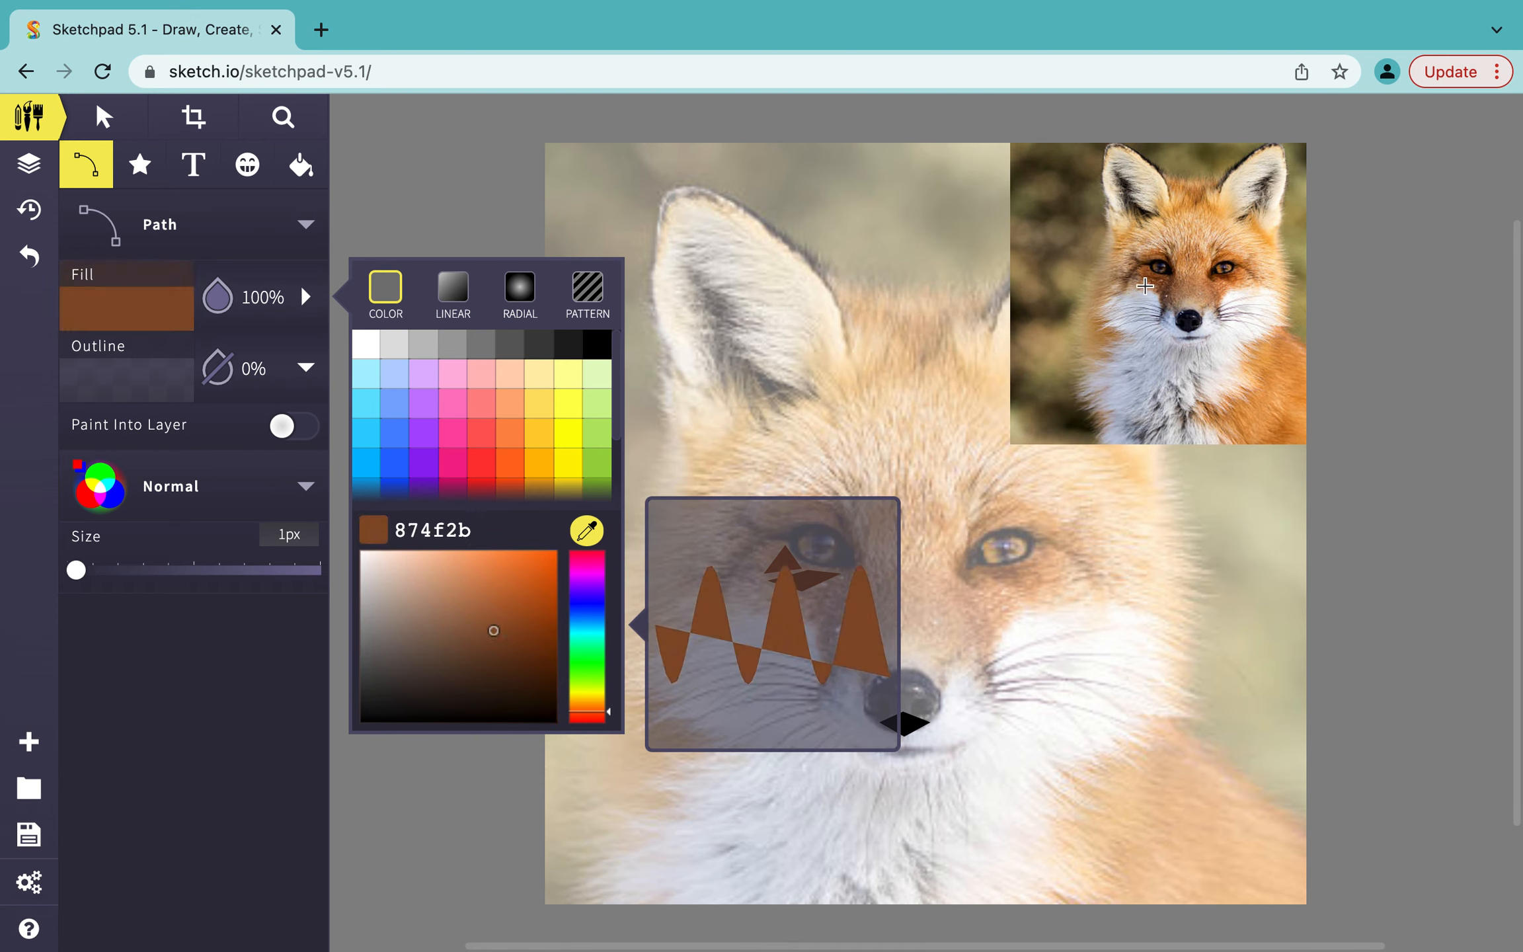
{"action": "left_click", "coordinate": [1146, 286]}
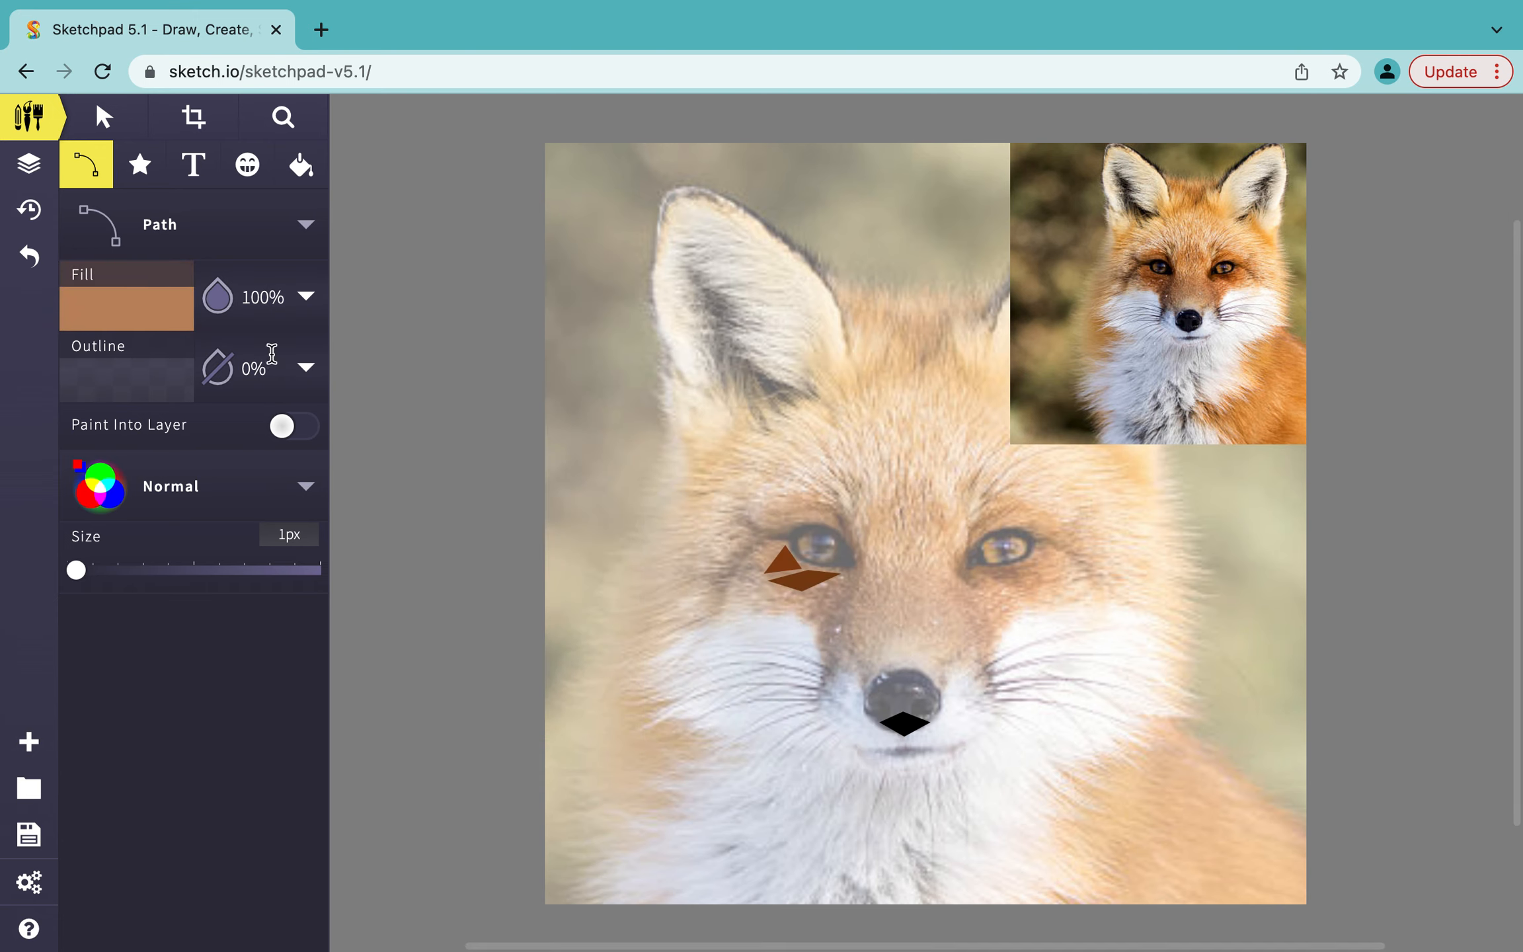
{"action": "left_click", "coordinate": [306, 298]}
{"action": "left_click_drag", "start_coordinate": [455, 594], "coordinate": [490, 587]}
{"action": "left_click", "coordinate": [228, 663]}
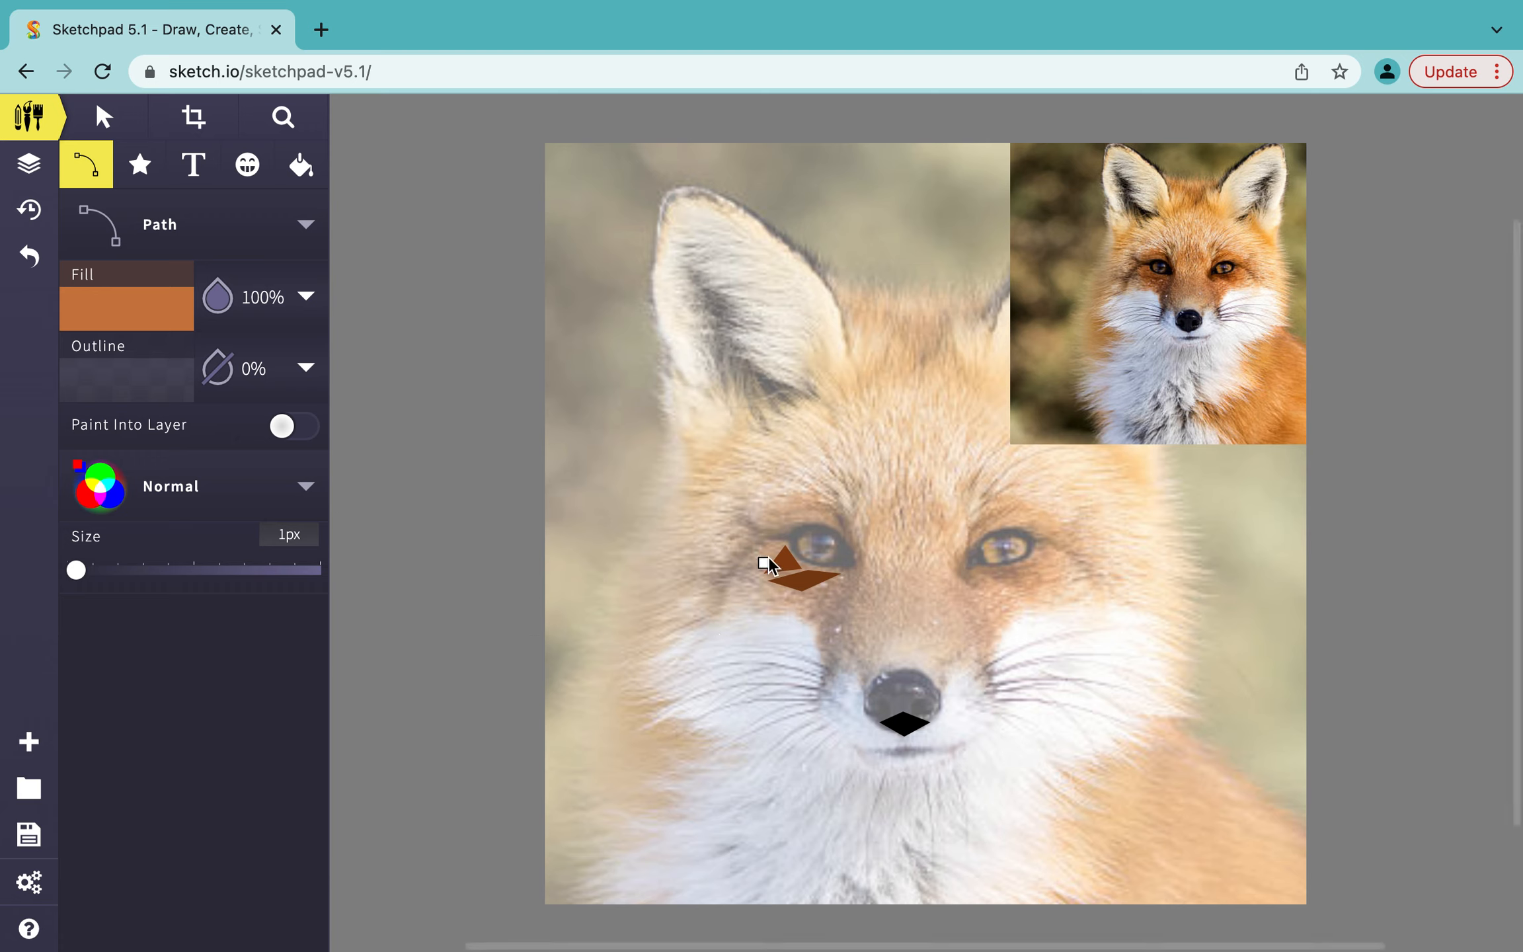
Draw a closed orange-brown four-sided shape along the outer edge of the brown triangle beside the left-hand eye
{"action": "left_click", "coordinate": [780, 543]}
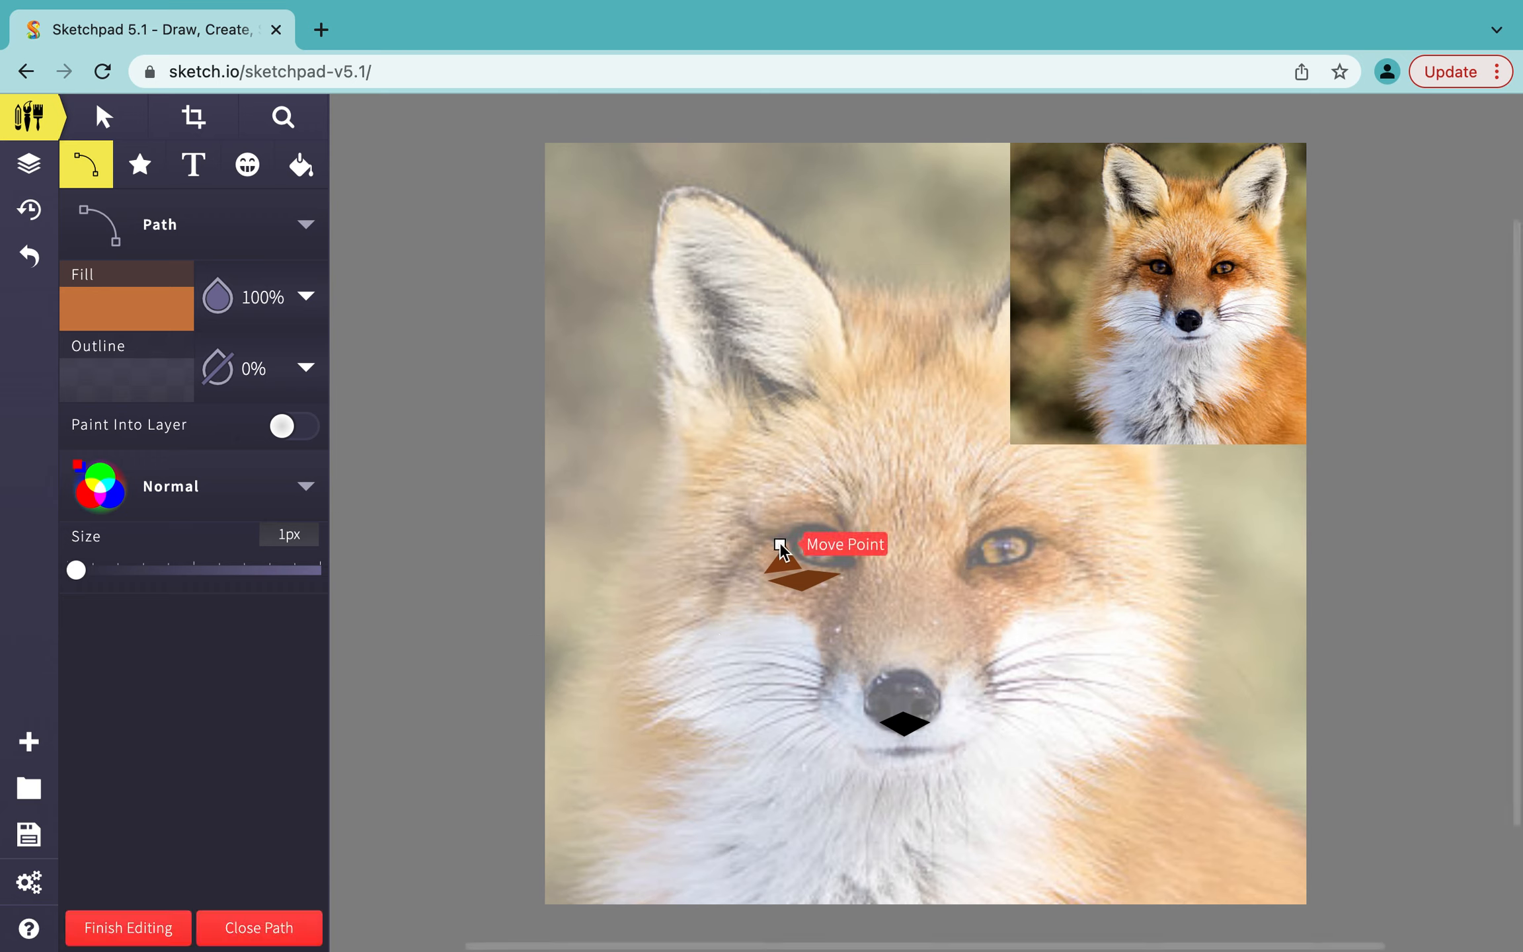
{"action": "left_click", "coordinate": [764, 541]}
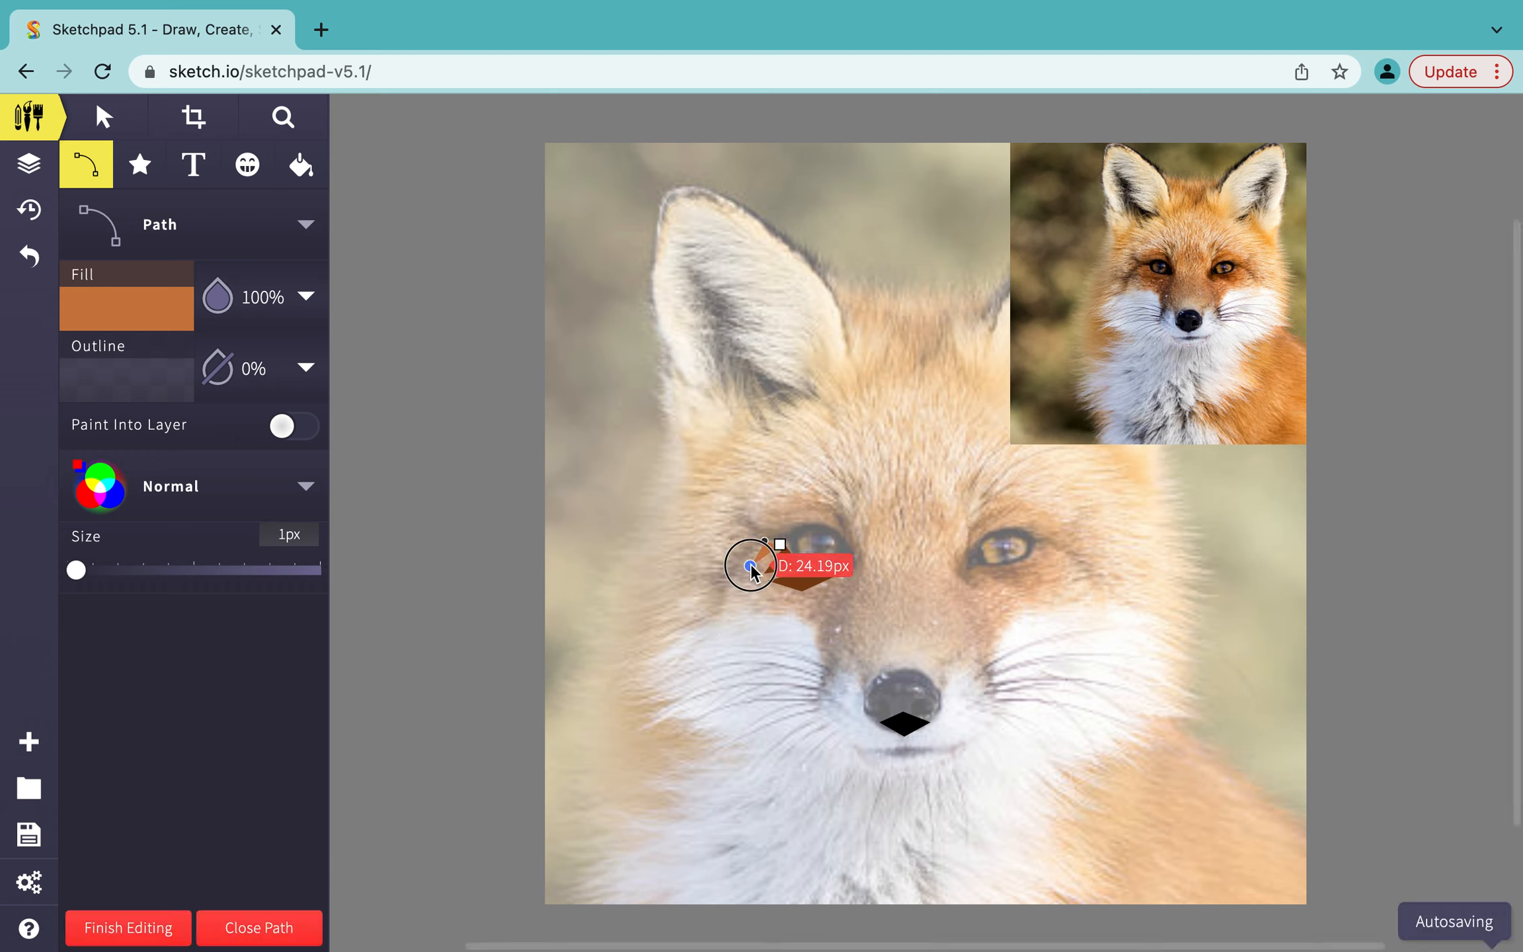
{"action": "left_click", "coordinate": [750, 566]}
{"action": "left_click", "coordinate": [764, 565]}
{"action": "left_click", "coordinate": [780, 546]}
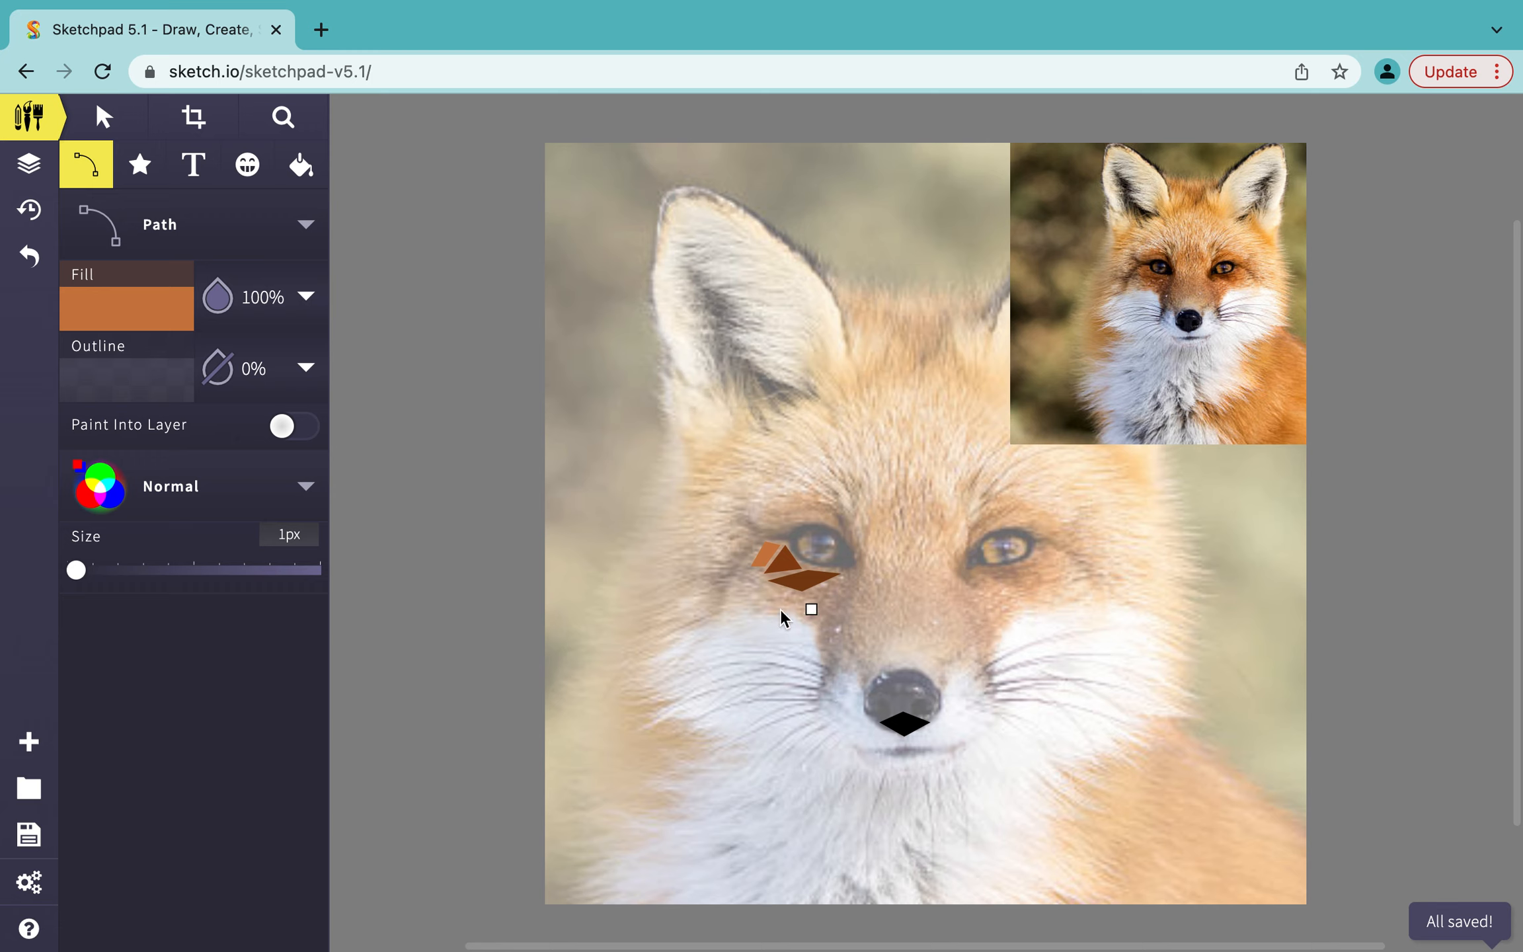
Draw a closed orange-brown triangle below the dark brown four-sided shape, just above the white cheek fur
{"action": "left_click", "coordinate": [794, 596]}
{"action": "left_click", "coordinate": [765, 584]}
{"action": "left_click", "coordinate": [752, 602]}
{"action": "left_click", "coordinate": [794, 596]}
Rename the Path layer of the brown triangle beside the left-hand eye to "eye 1"
{"action": "left_click", "coordinate": [28, 171]}
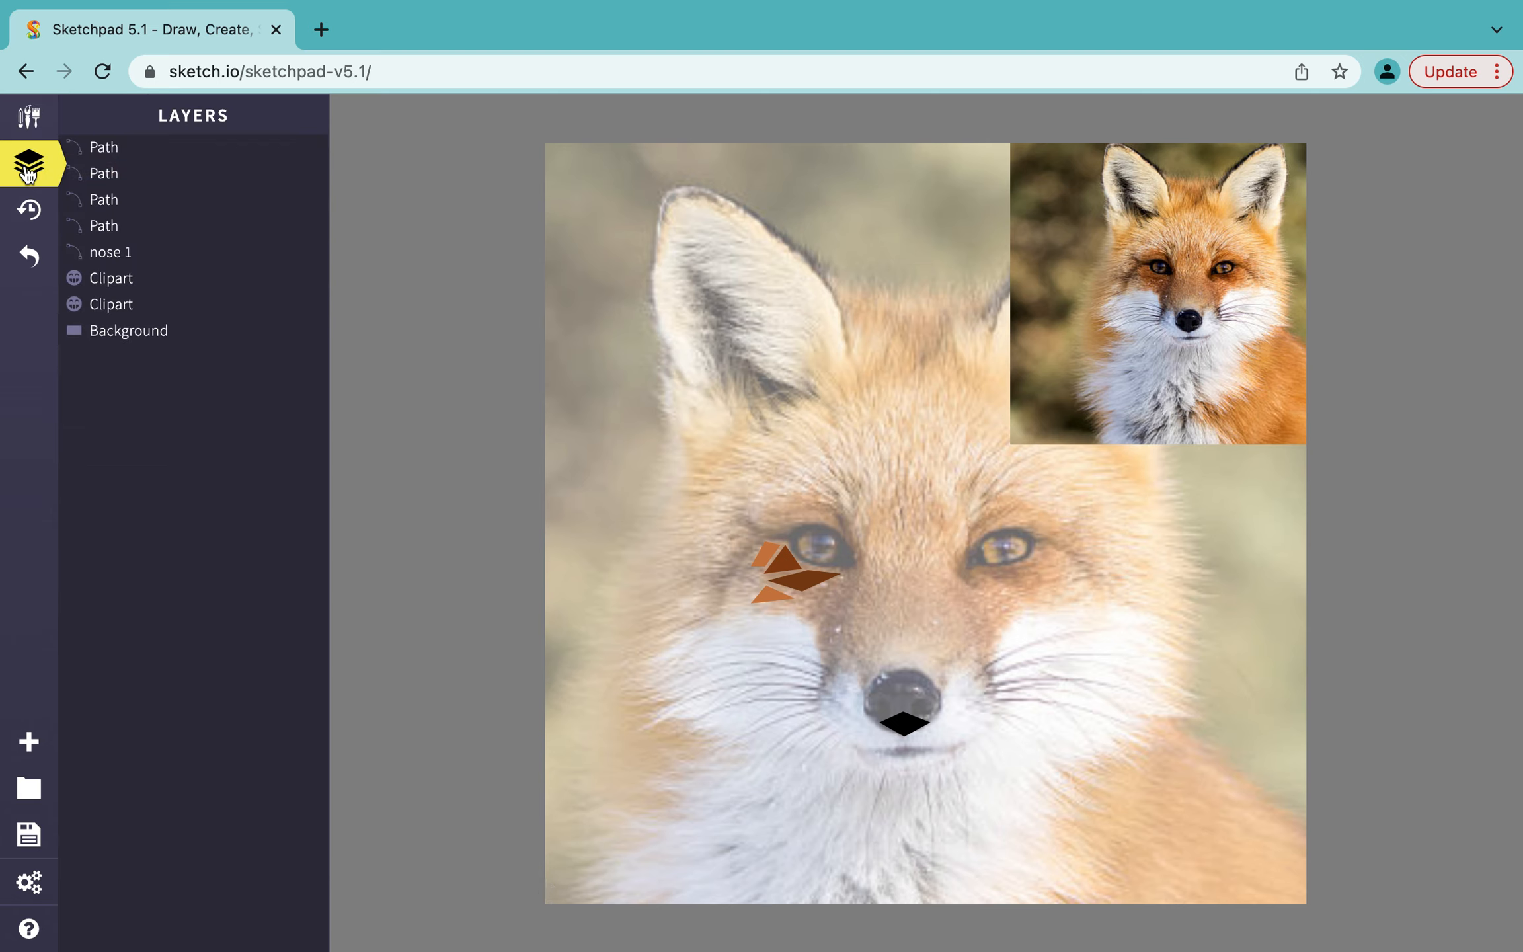
{"action": "left_click", "coordinate": [115, 227]}
{"action": "double_click", "coordinate": [115, 226]}
{"action": "type", "text": "eu"}
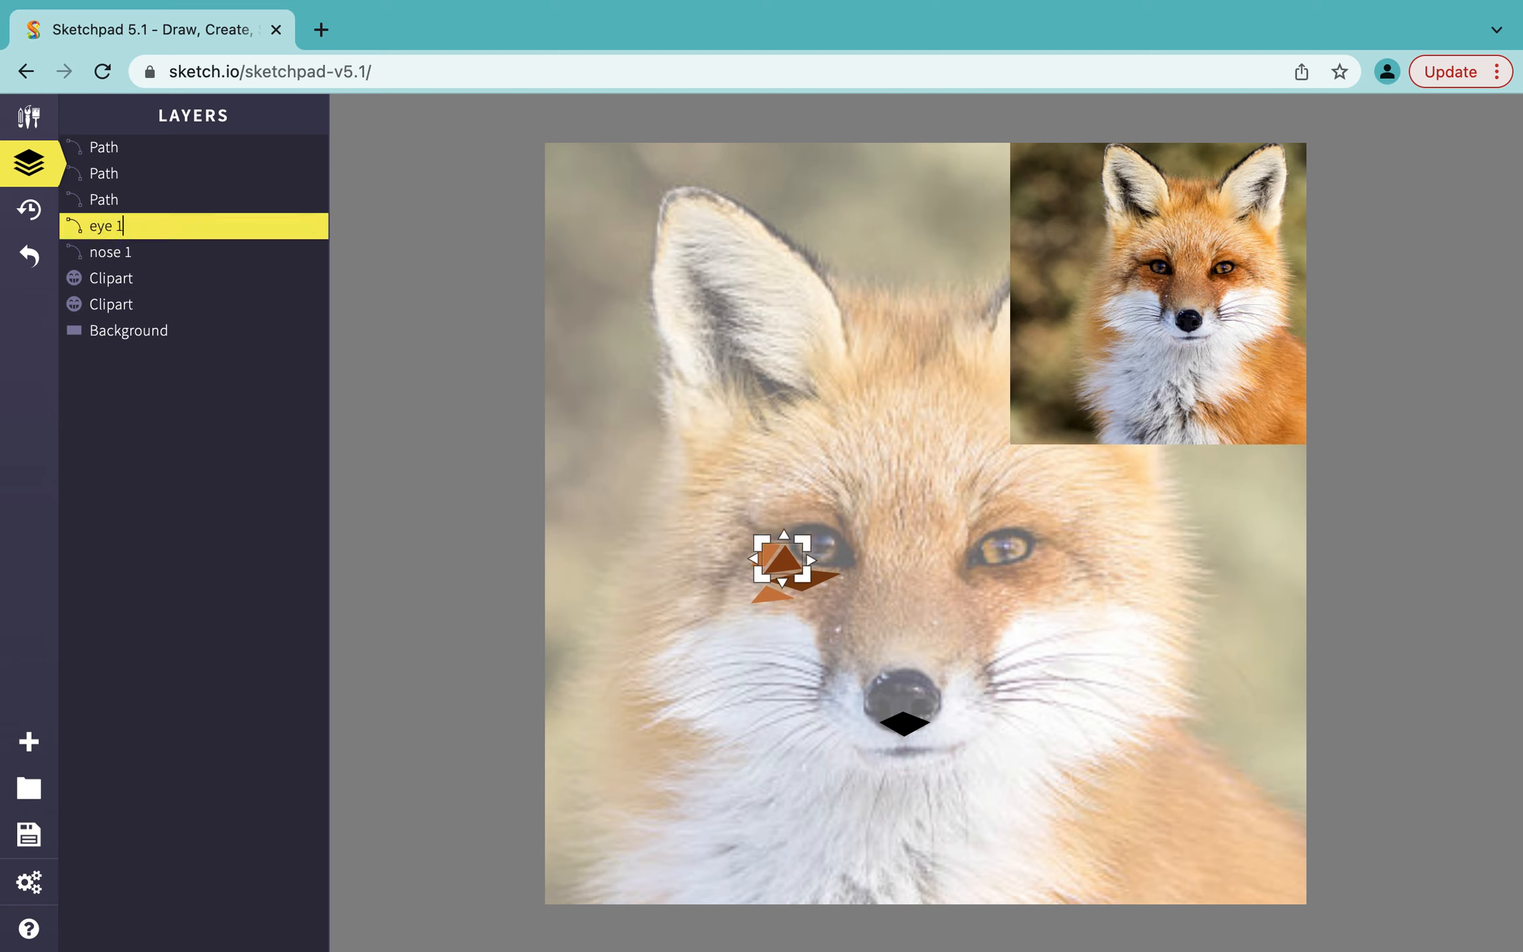
Rename the Path layer of the dark brown four-sided shape to "below eye 2"
{"action": "left_click", "coordinate": [111, 201]}
{"action": "left_click", "coordinate": [110, 199]}
{"action": "double_click", "coordinate": [109, 199]}
{"action": "type", "text": "eye 2"}
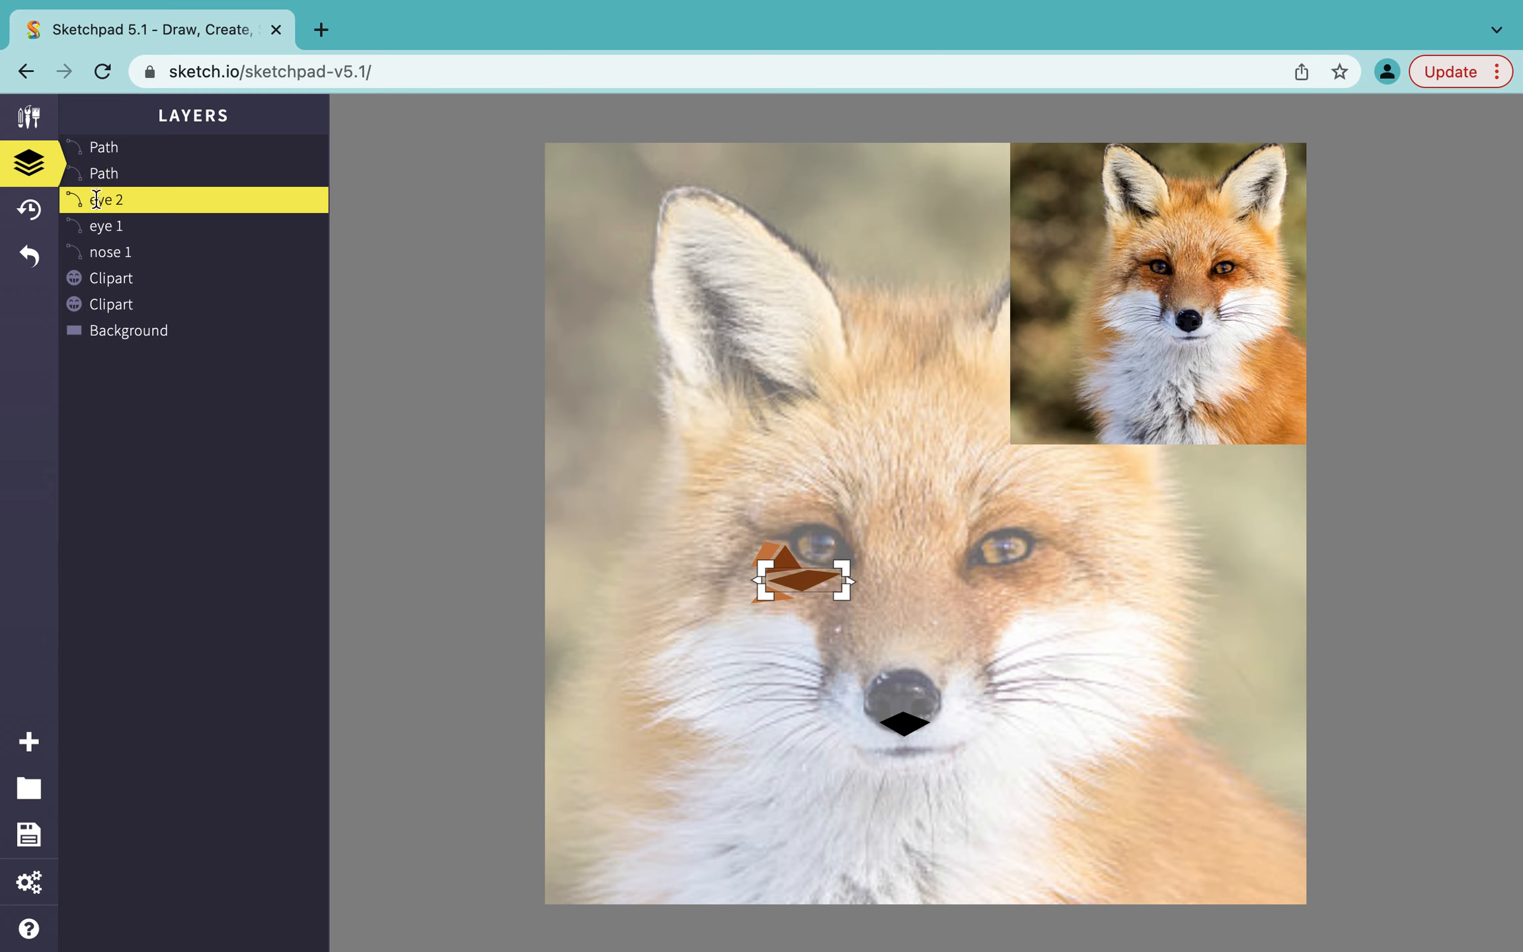
{"action": "type", "text": "below"}
Extend the name of the "eye 1" layer to "below eye 1"
{"action": "left_click", "coordinate": [96, 228]}
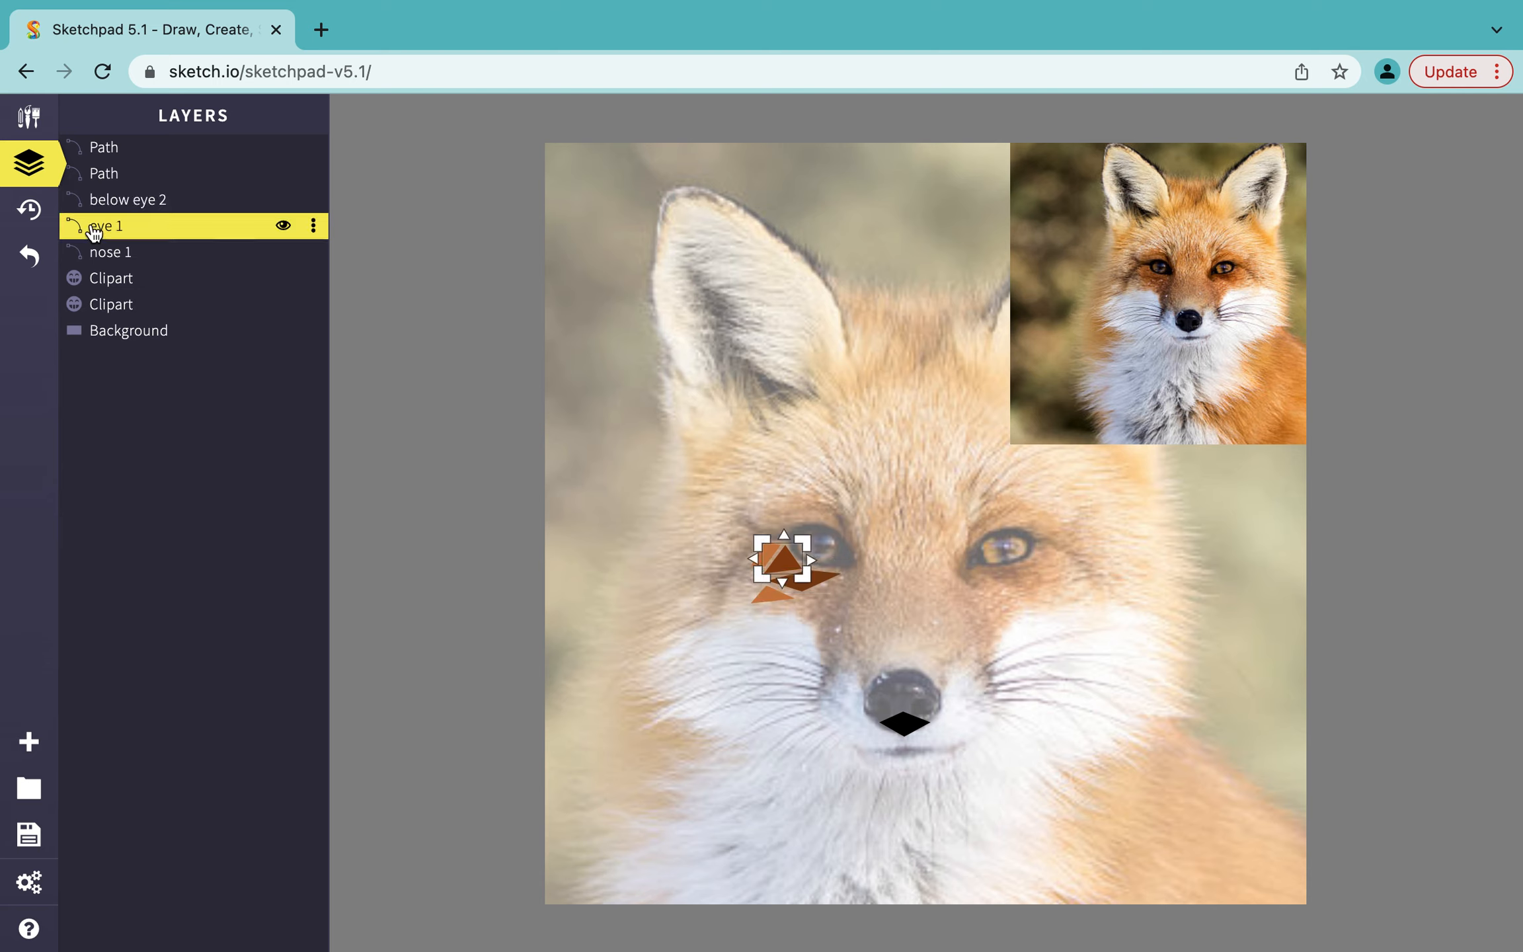
{"action": "left_click", "coordinate": [95, 231]}
{"action": "left_click", "coordinate": [94, 230]}
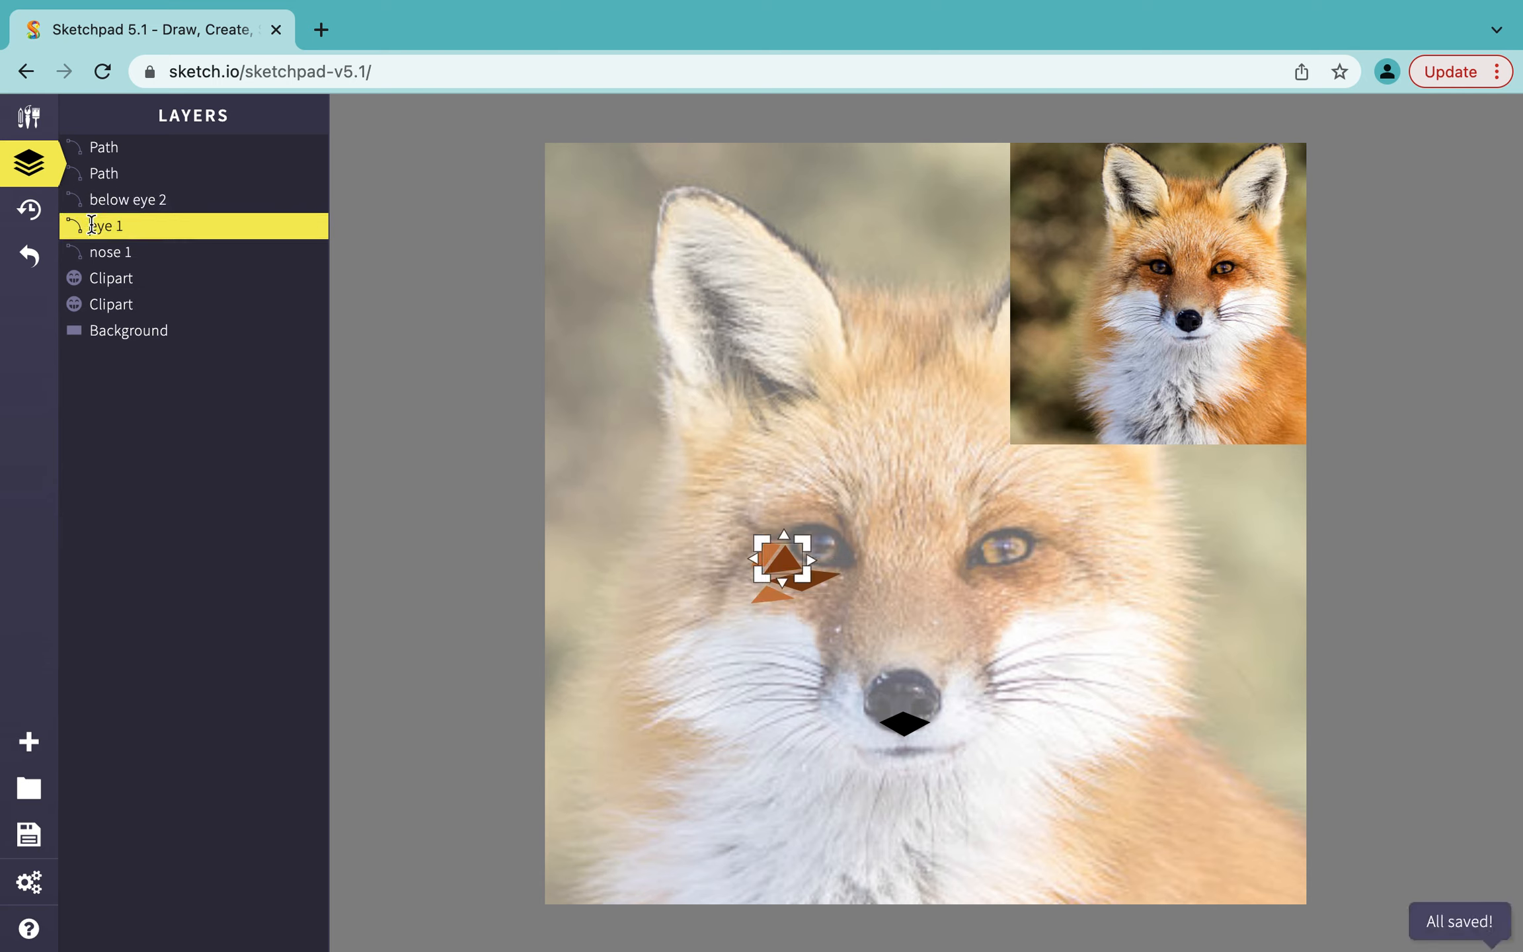
{"action": "type", "text": "below"}
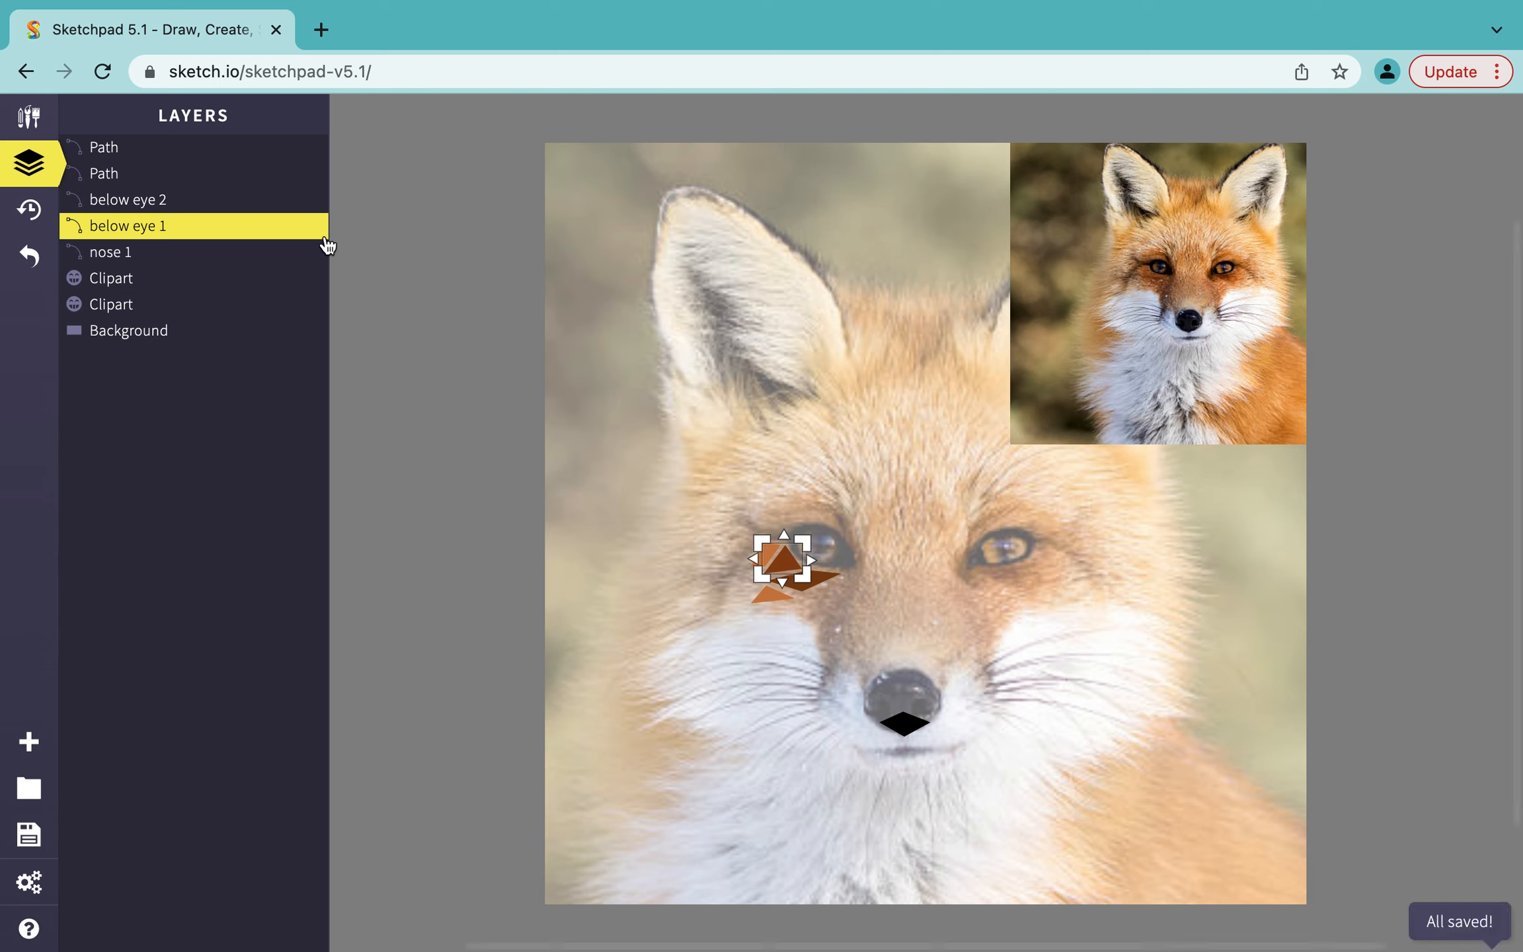
View the ordering, duplicate and delete options of the "below eye 1" layer, dismiss them and deselect the layer
{"action": "left_click", "coordinate": [318, 226]}
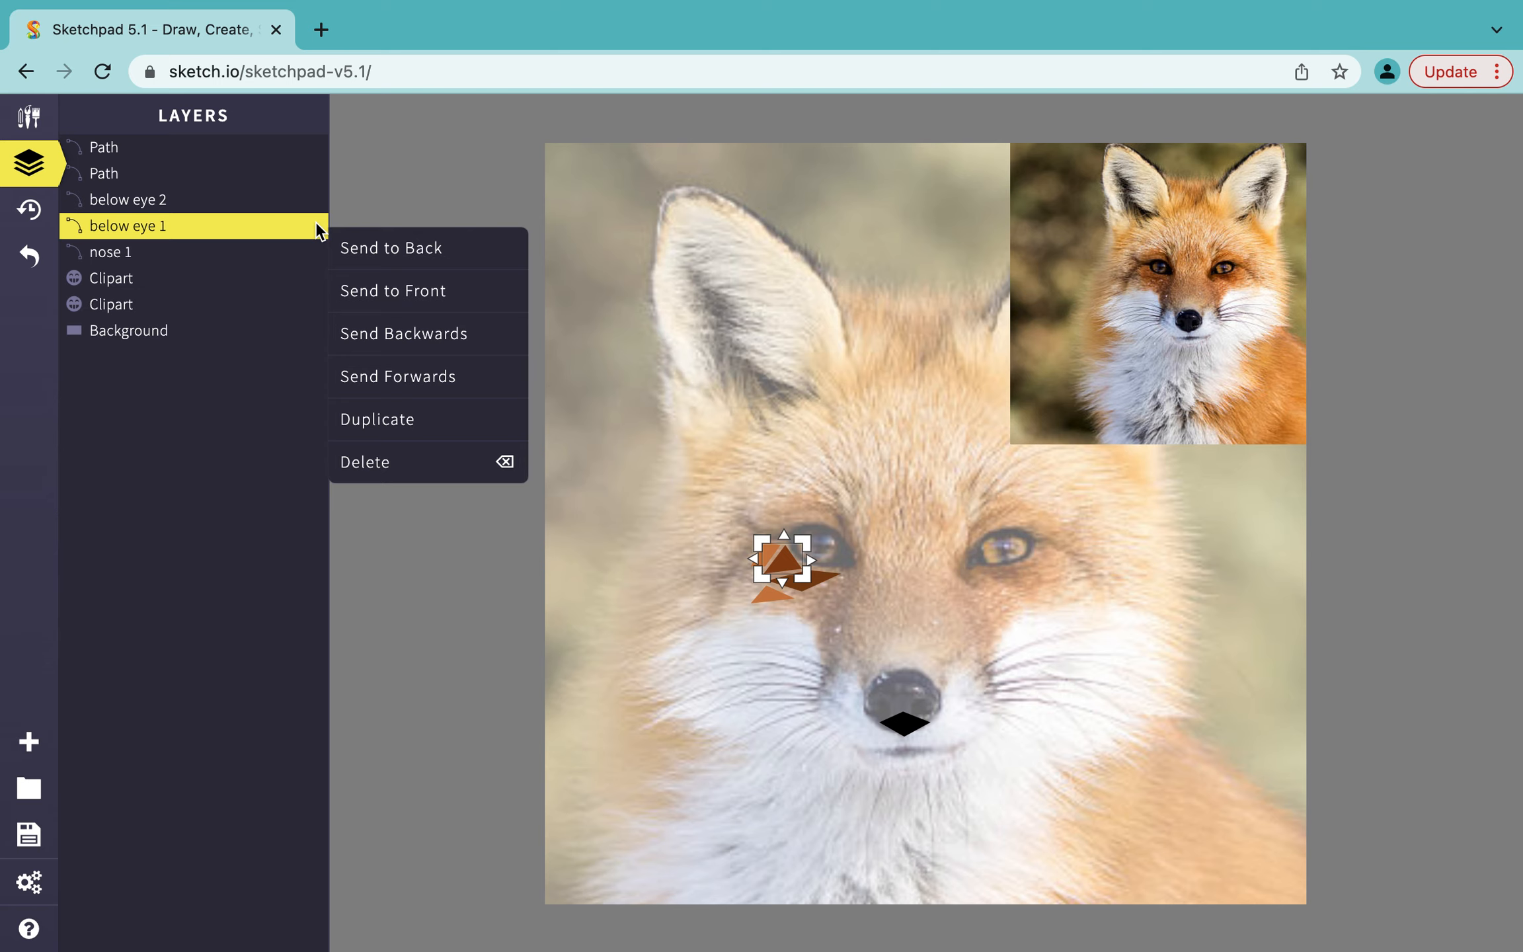
{"action": "left_click", "coordinate": [215, 518]}
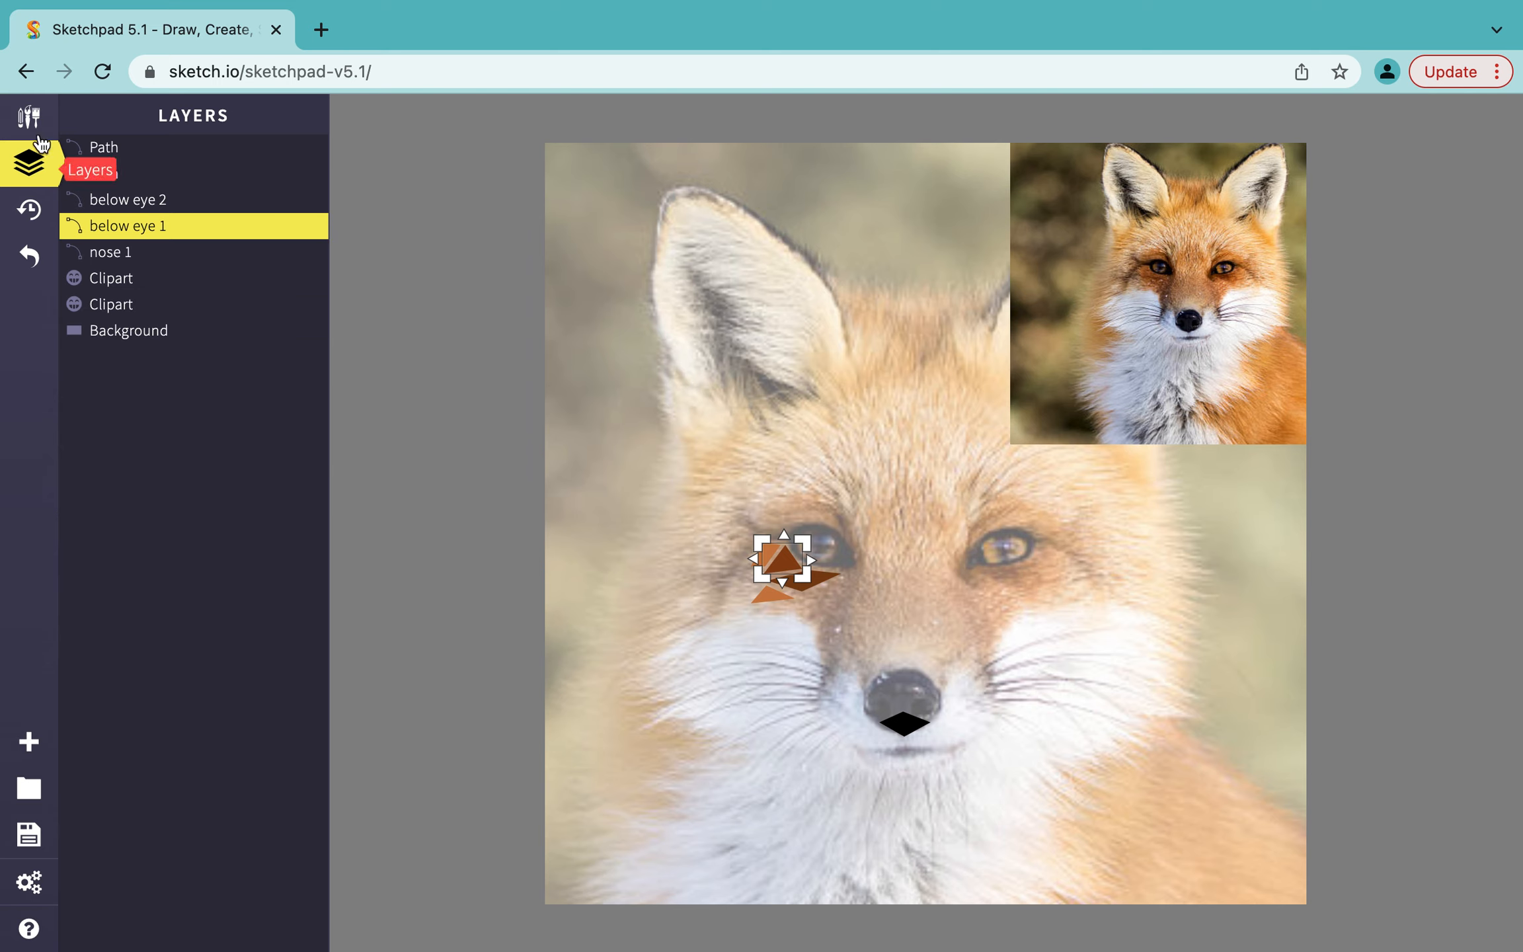
{"action": "left_click", "coordinate": [136, 232]}
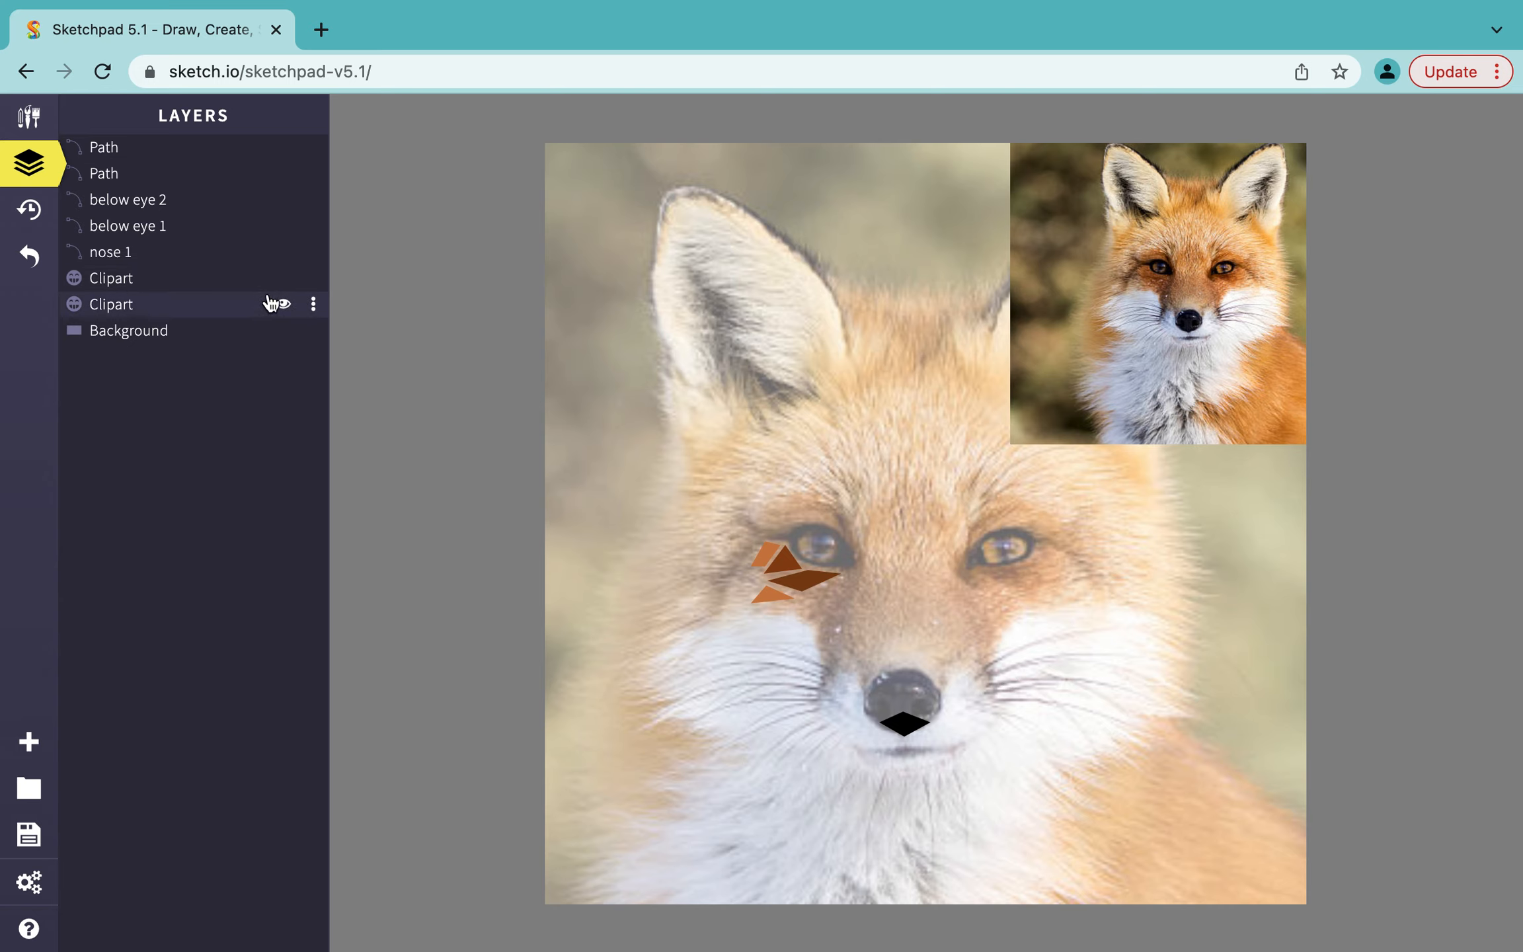
Hide both Clipart photo layers and fill the Background layer with green 9dd241
{"action": "left_click", "coordinate": [283, 277]}
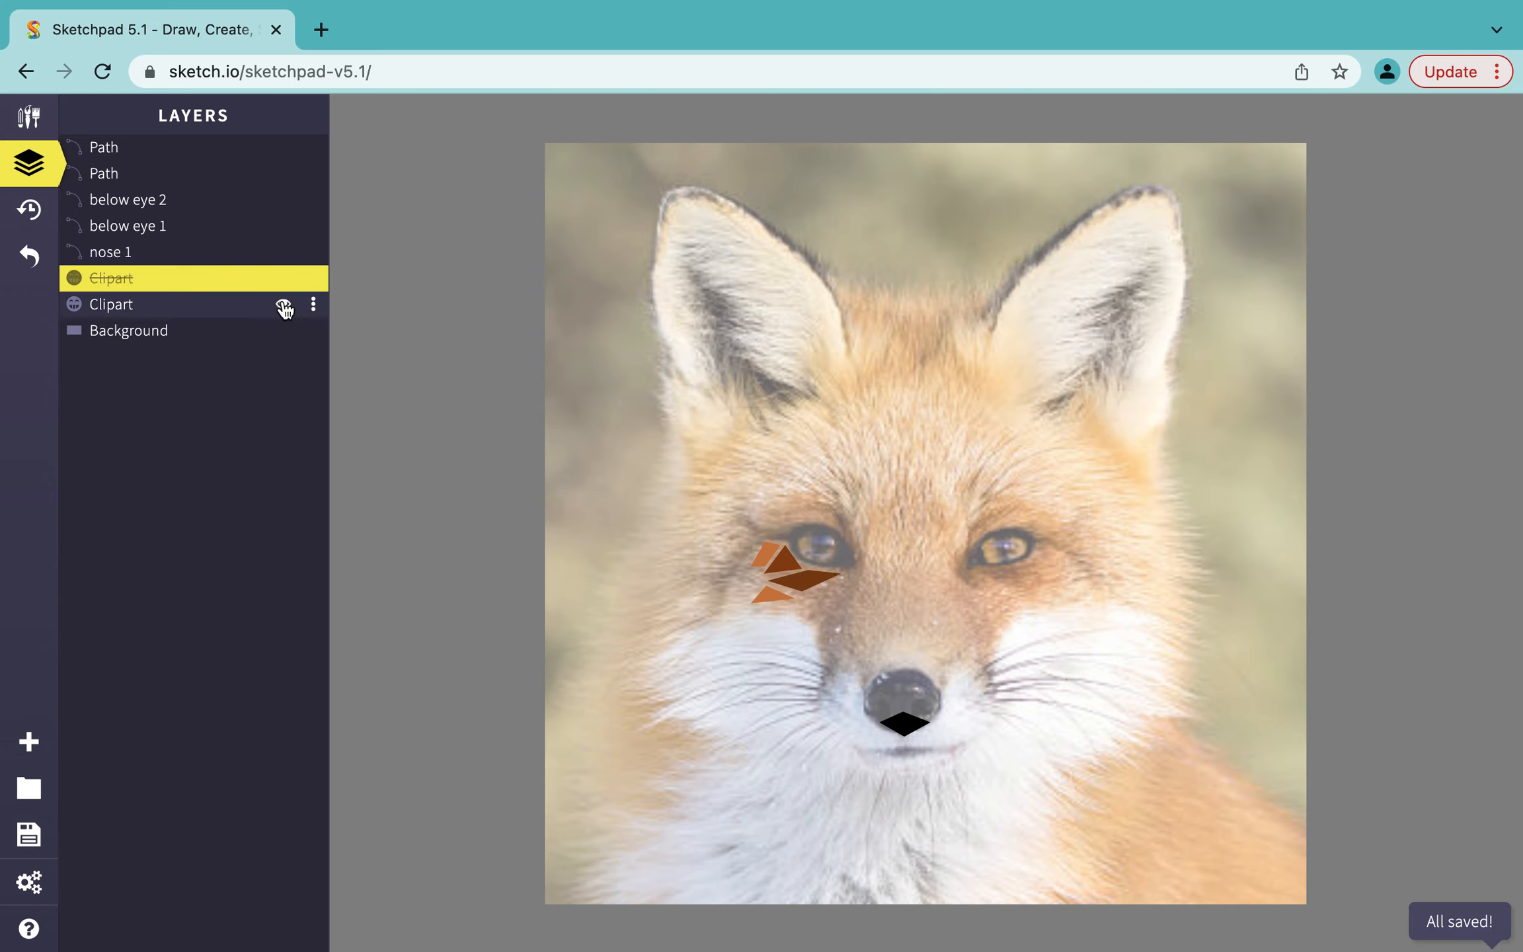
{"action": "left_click", "coordinate": [283, 305]}
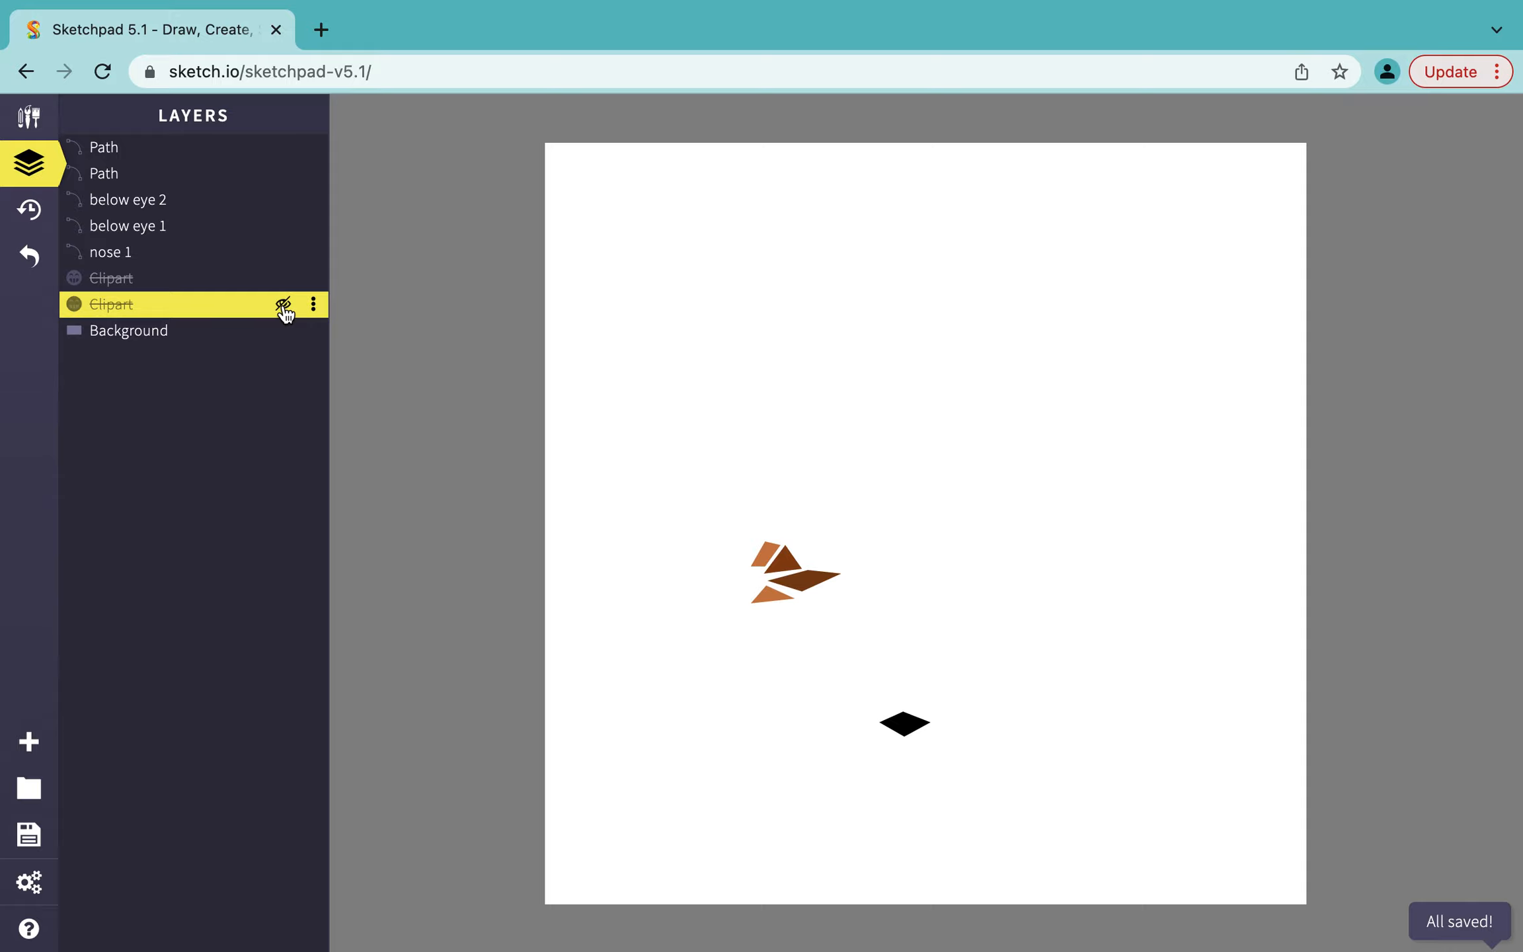
{"action": "left_click", "coordinate": [204, 333]}
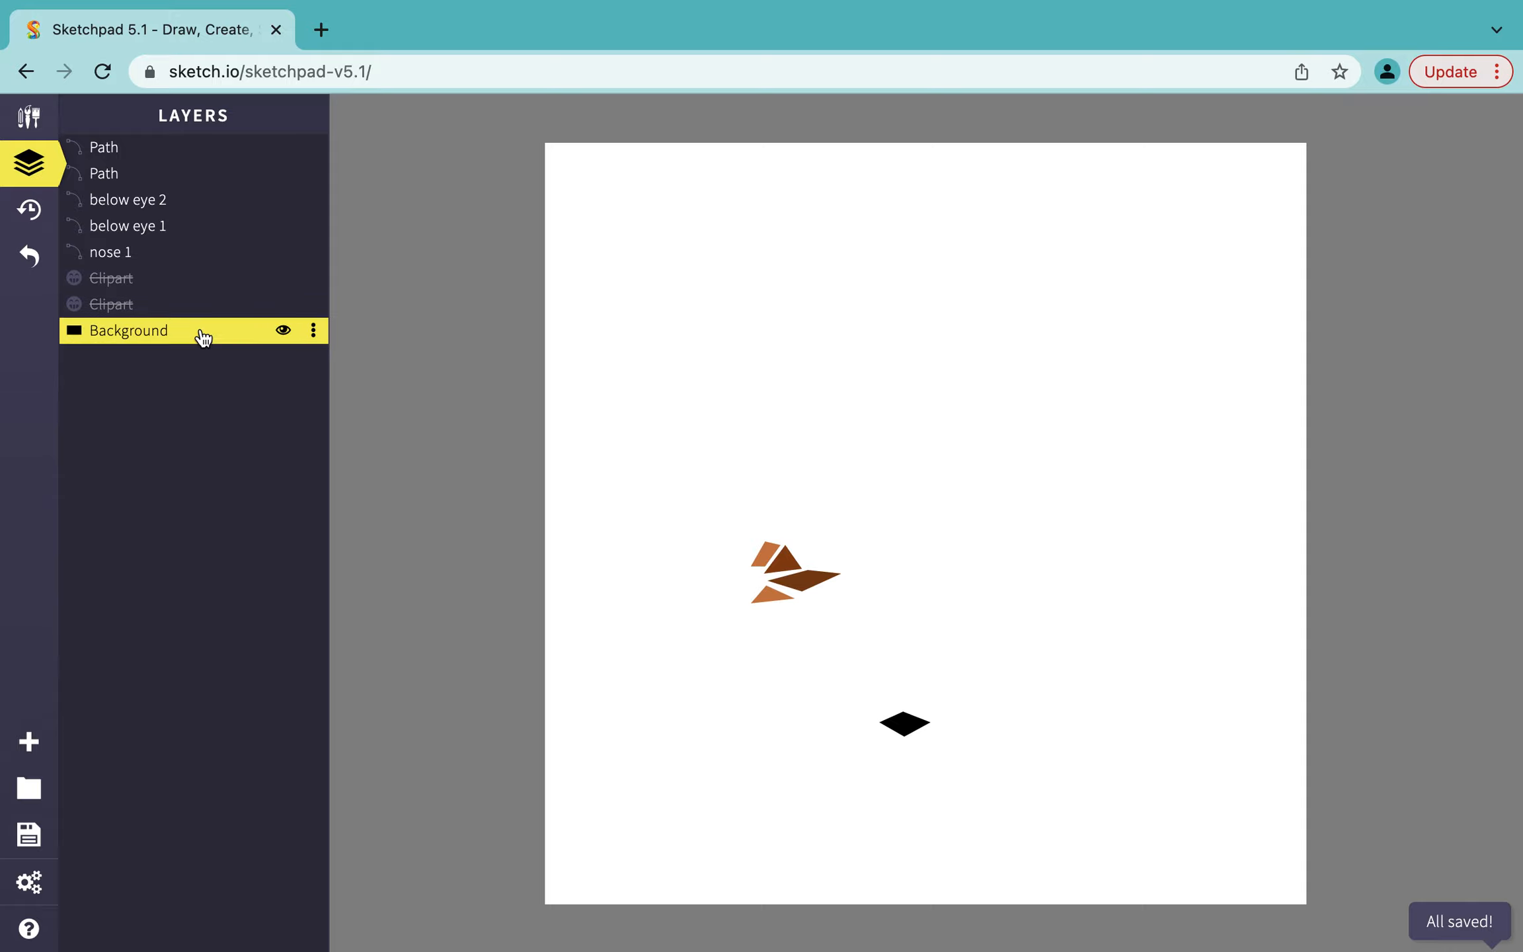
{"action": "left_click", "coordinate": [29, 117]}
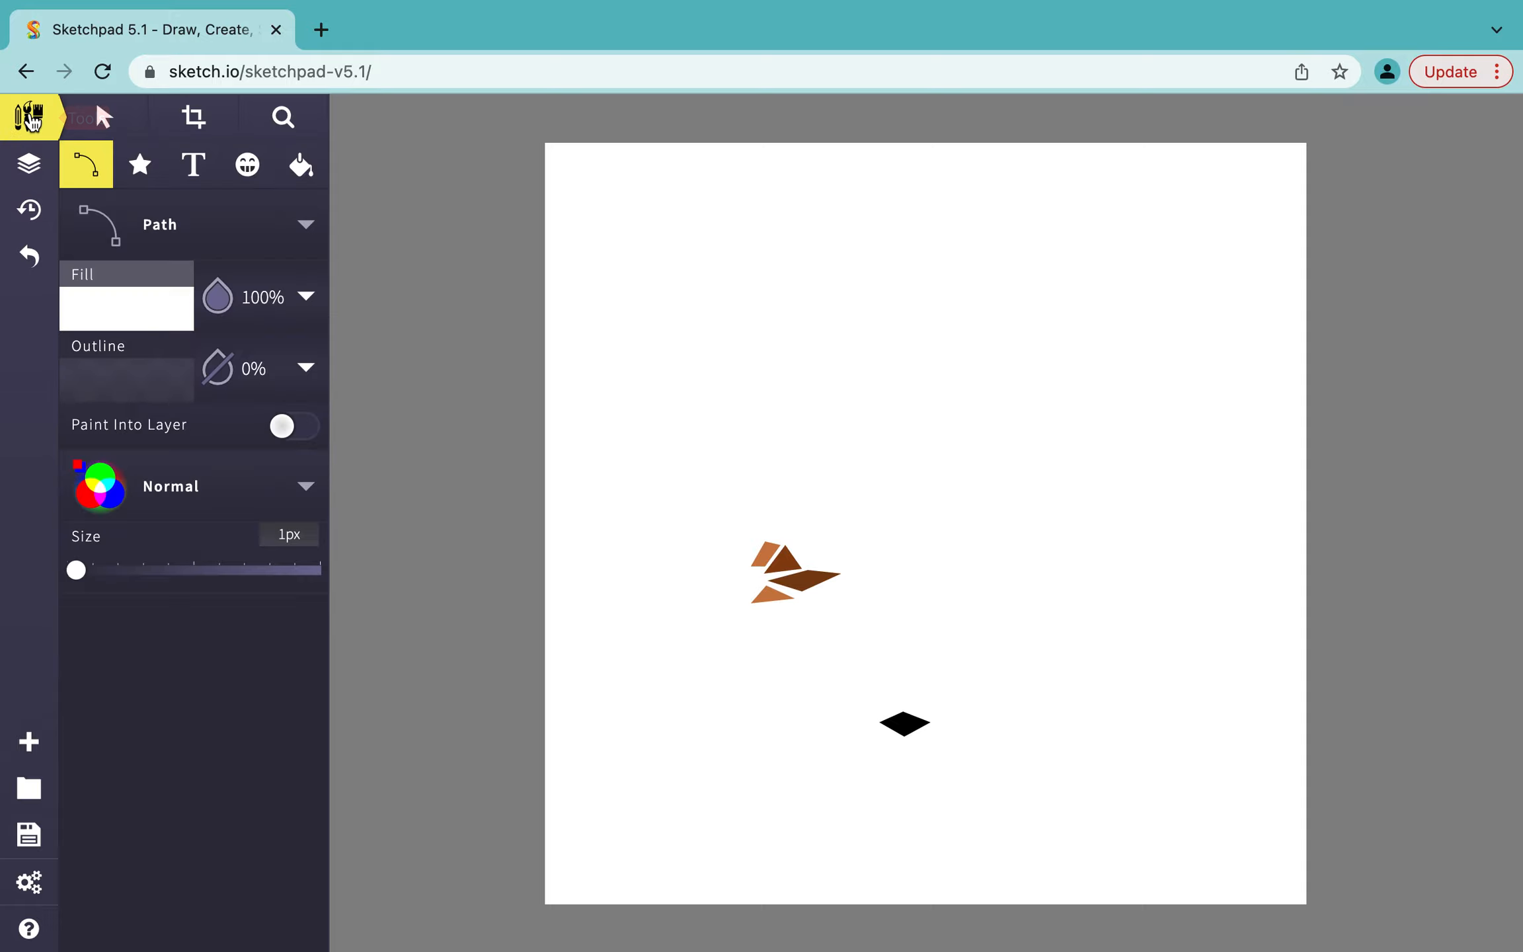
{"action": "left_click", "coordinate": [306, 296]}
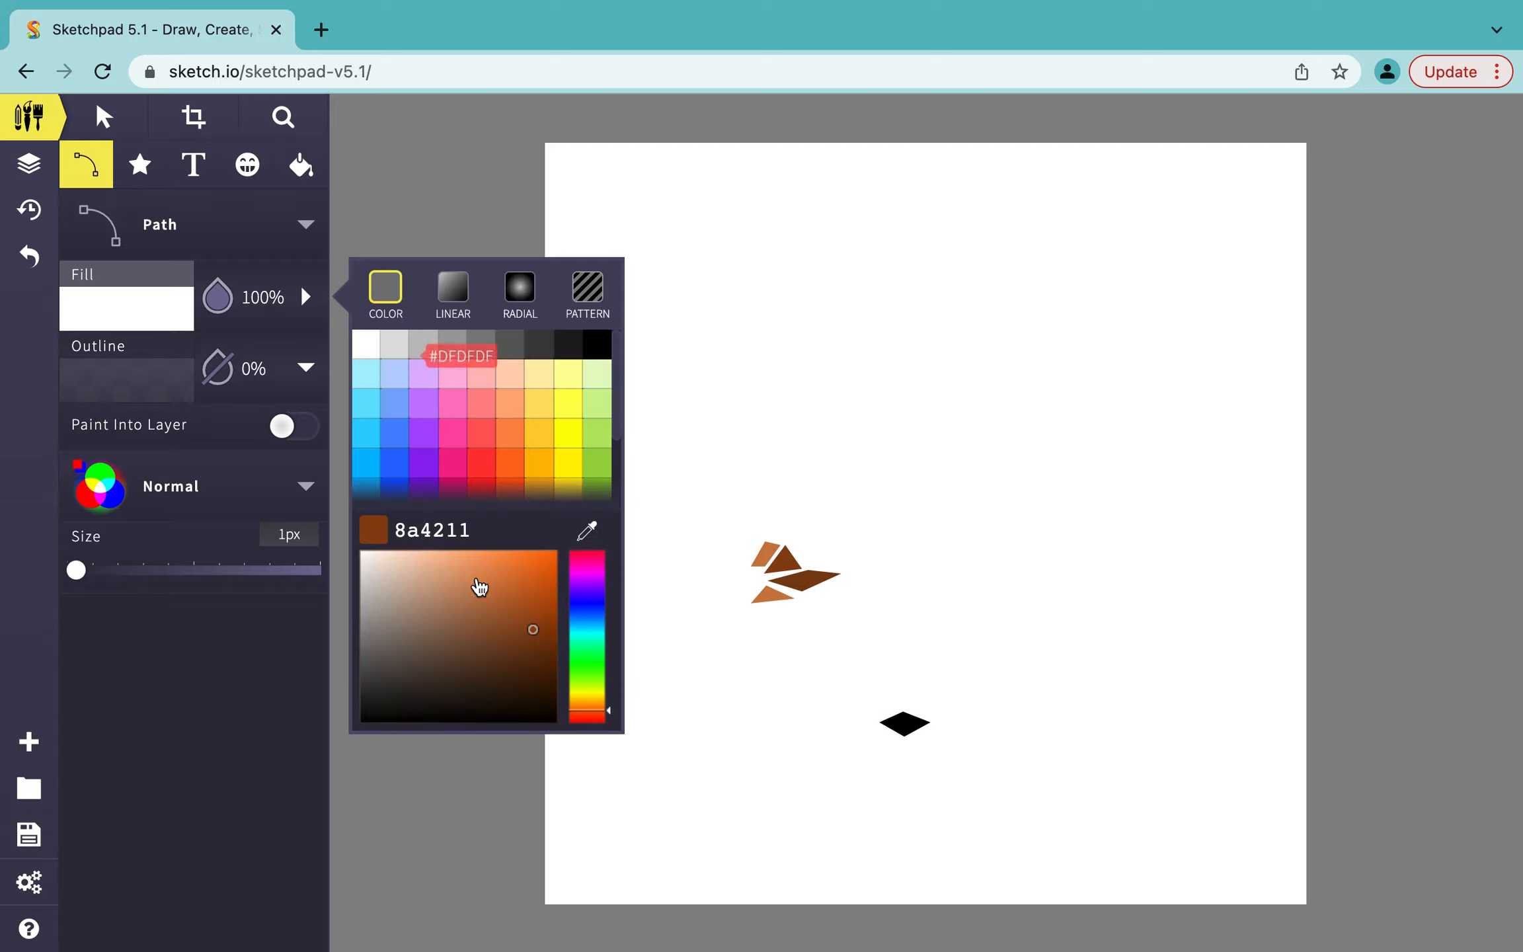
{"action": "left_click", "coordinate": [597, 466]}
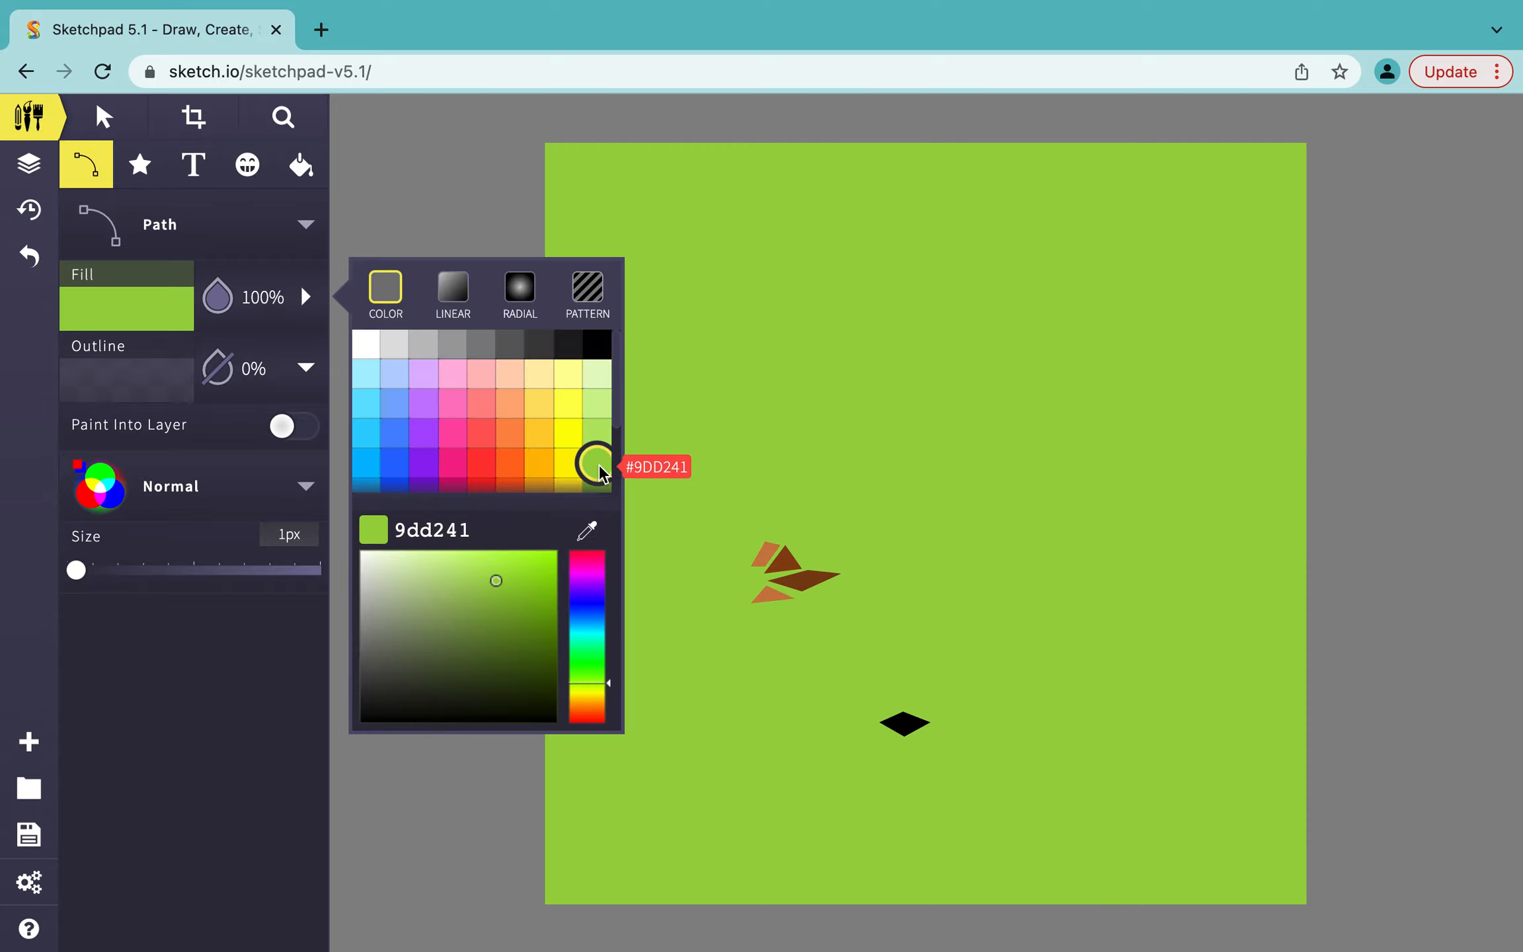
{"action": "left_click", "coordinate": [287, 694]}
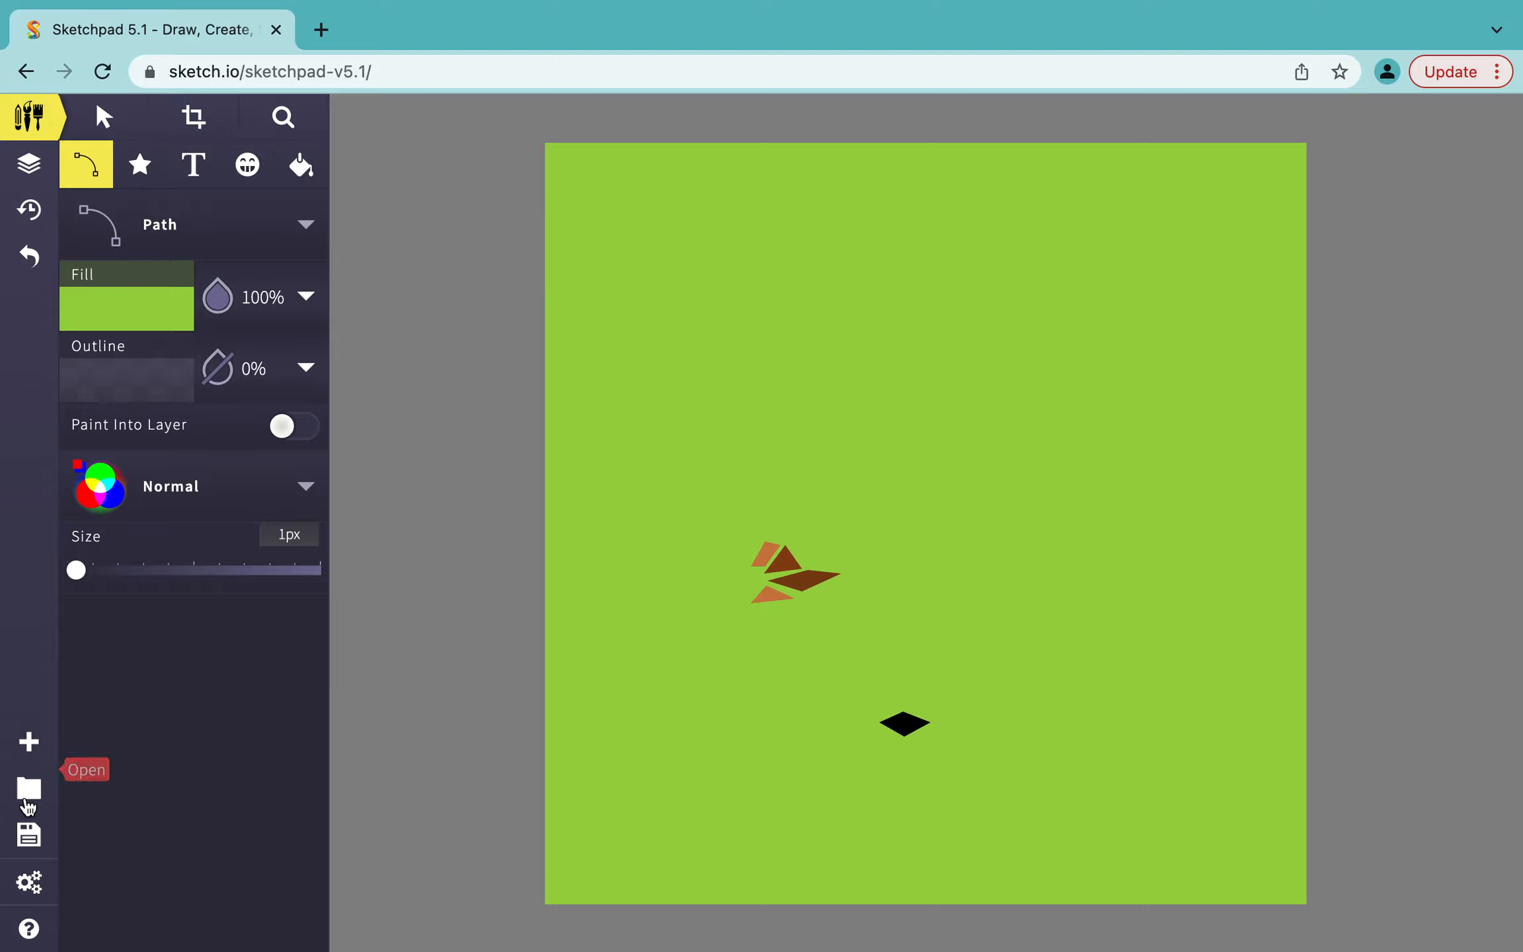
Export the drawing as a JPEG file
{"action": "left_click", "coordinate": [28, 836]}
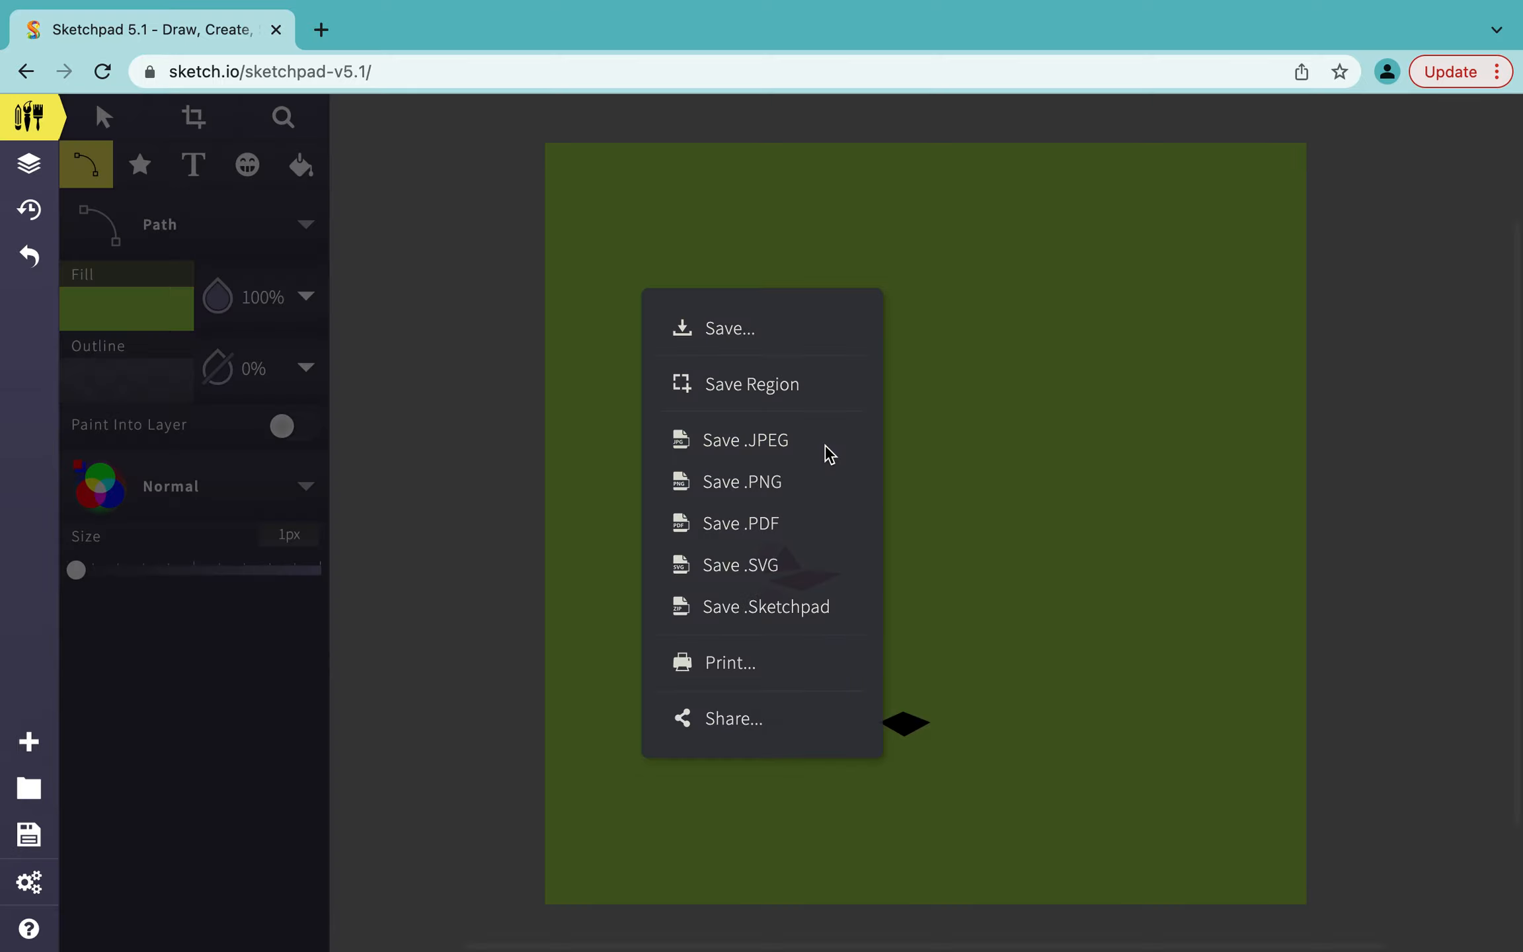
{"action": "left_click", "coordinate": [827, 455]}
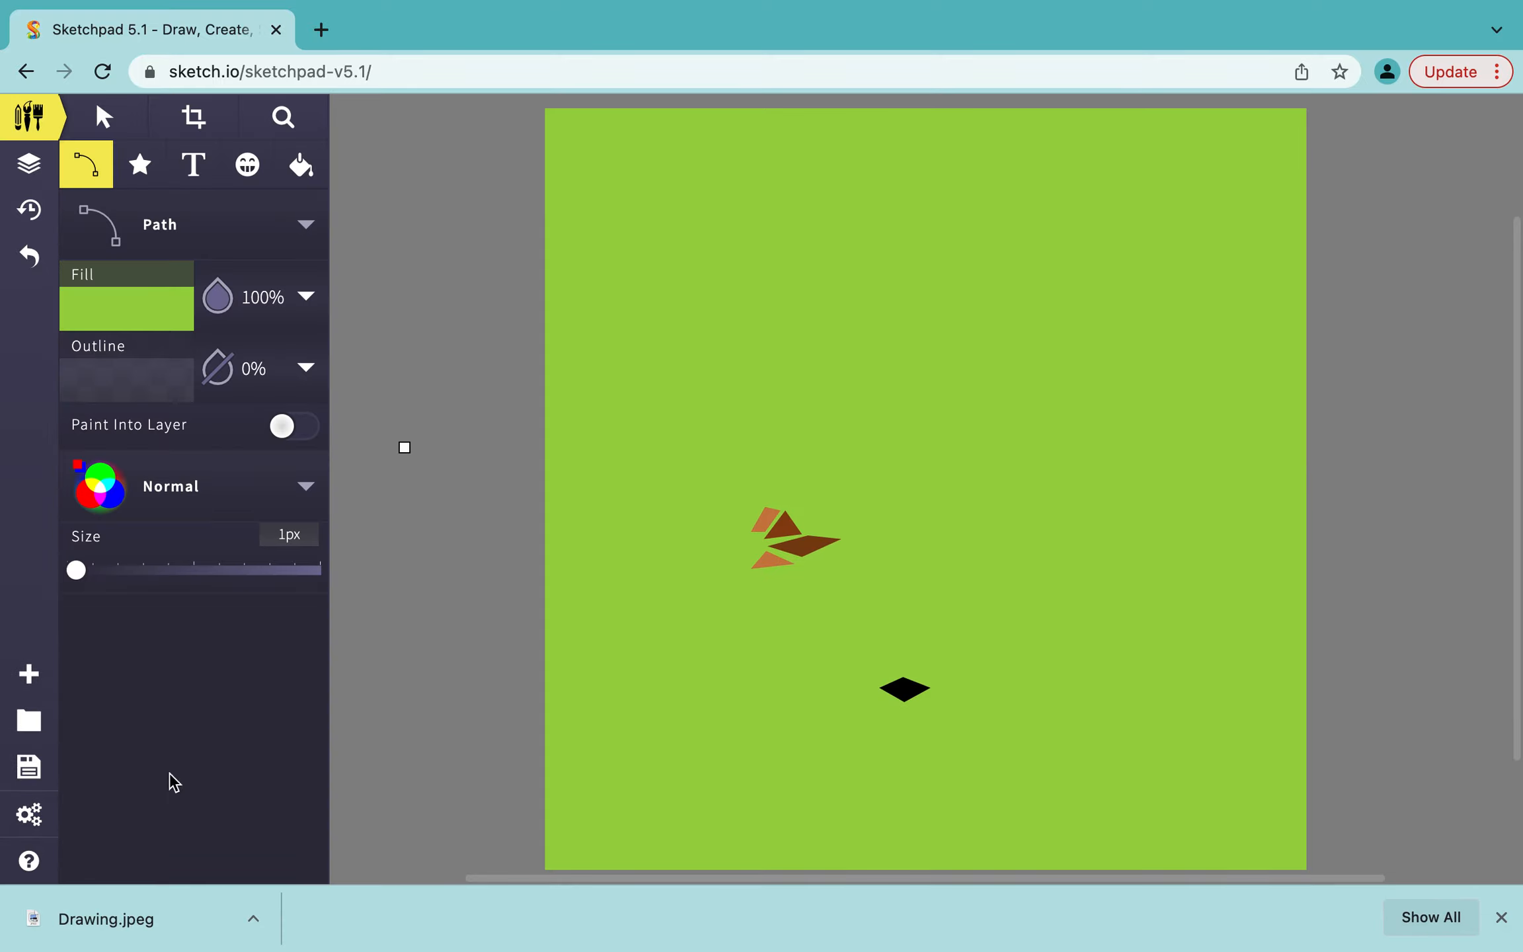
View the exported Drawing.jpeg in Preview, close it and return to Sketchpad in Chrome
{"action": "left_click", "coordinate": [148, 926]}
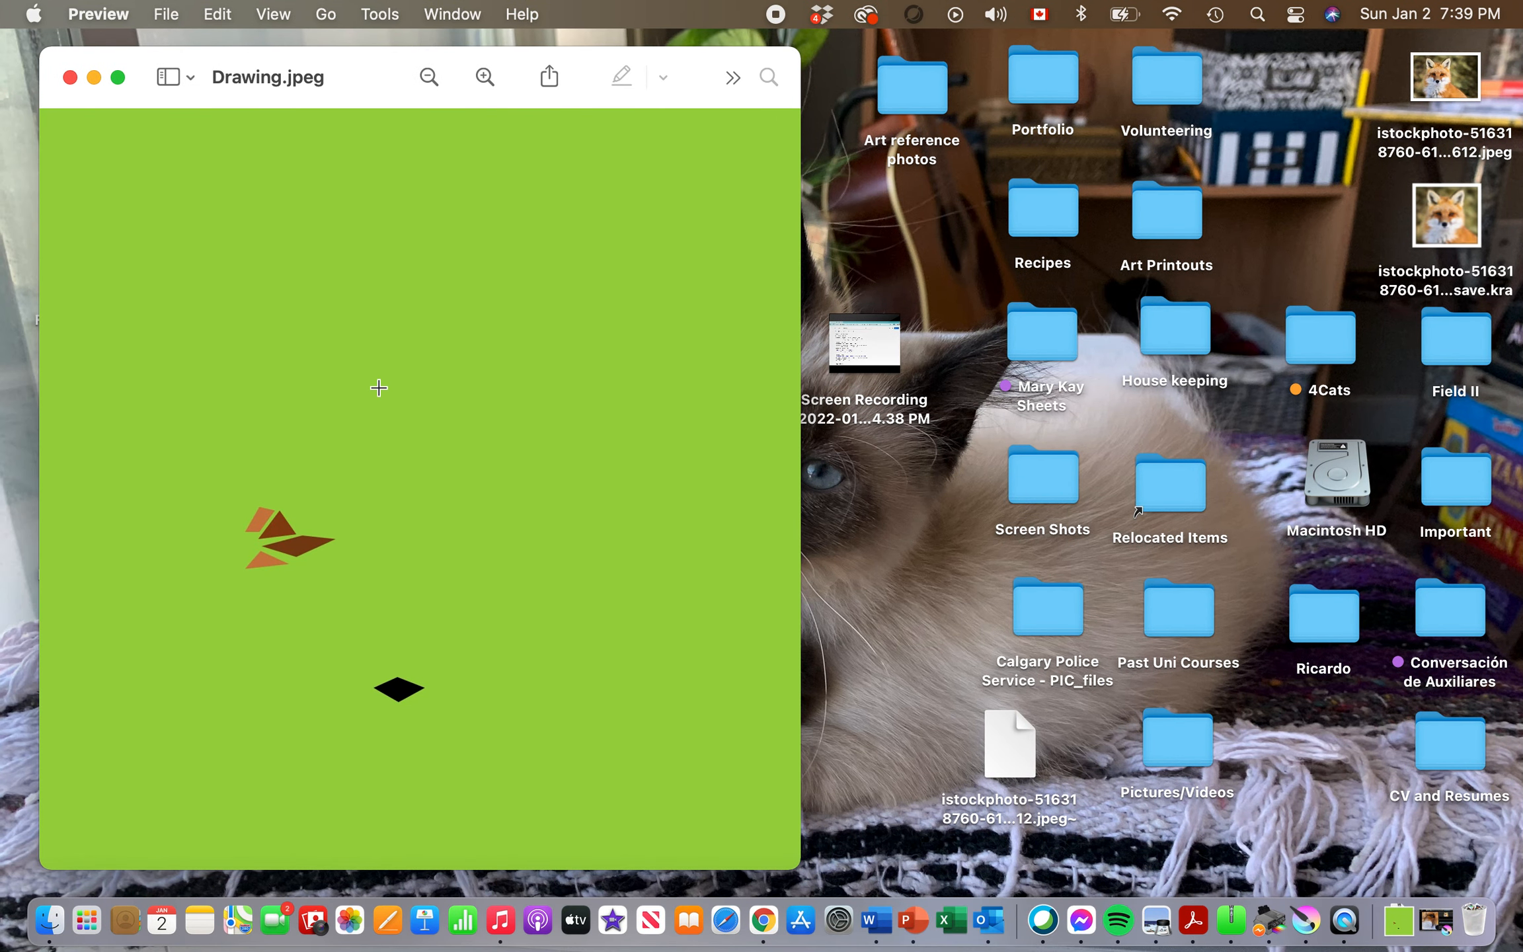
{"action": "left_click", "coordinate": [69, 77]}
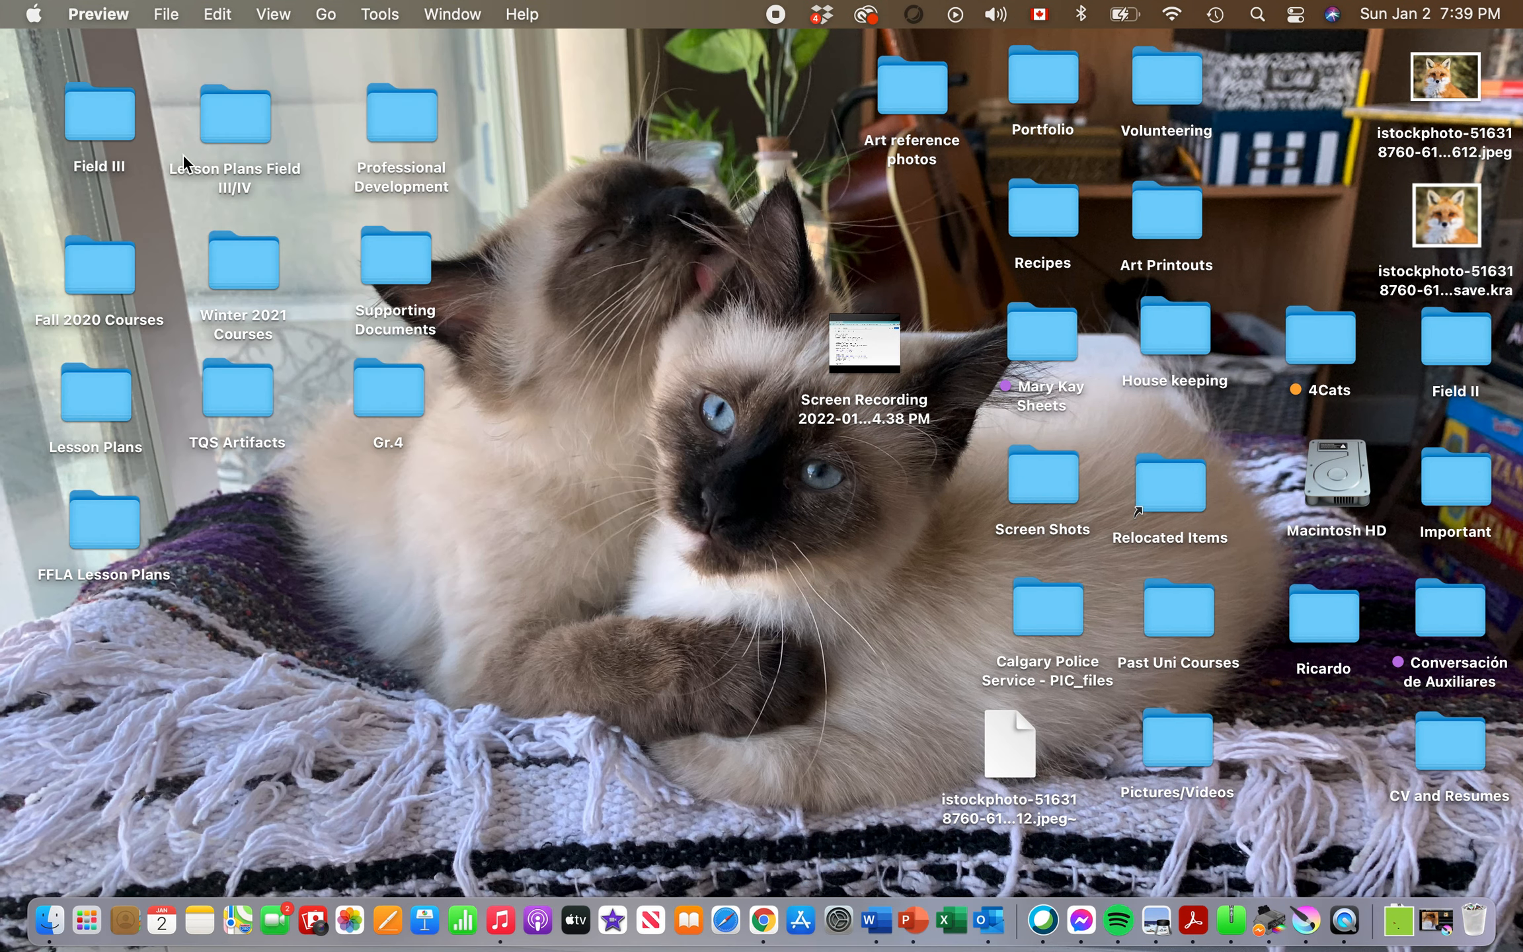
{"action": "left_click", "coordinate": [764, 921]}
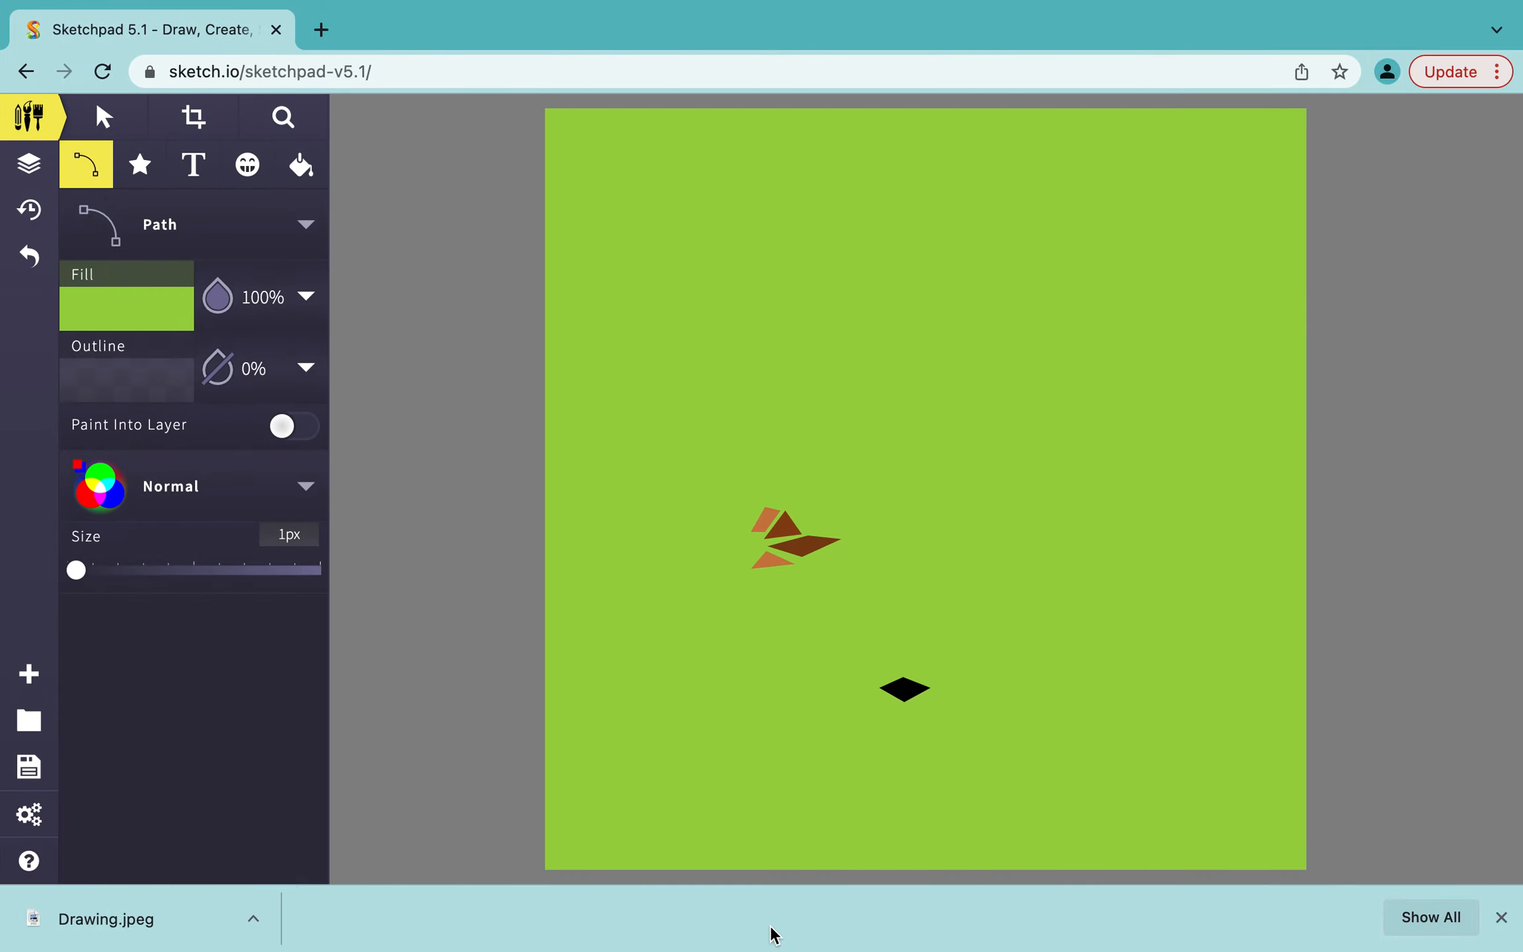
Turn the Background layer's visibility off and back on
{"action": "left_click", "coordinate": [29, 163]}
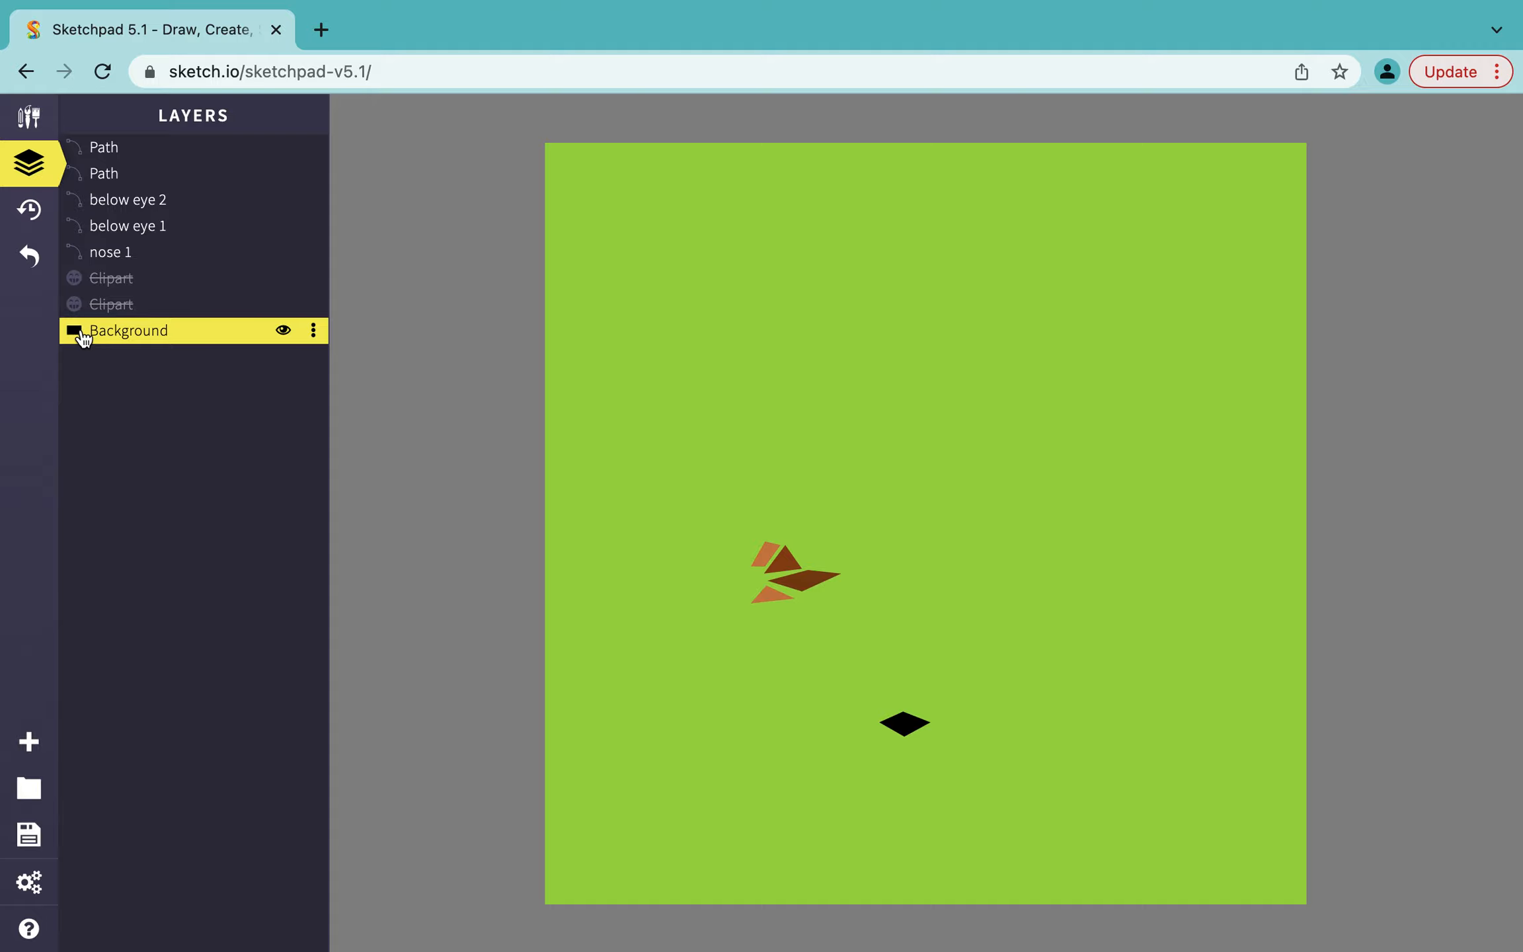
{"action": "left_click", "coordinate": [284, 330]}
{"action": "left_click", "coordinate": [284, 330]}
Change the Background layer's fill to white and bring the layer list back up
{"action": "left_click", "coordinate": [28, 115]}
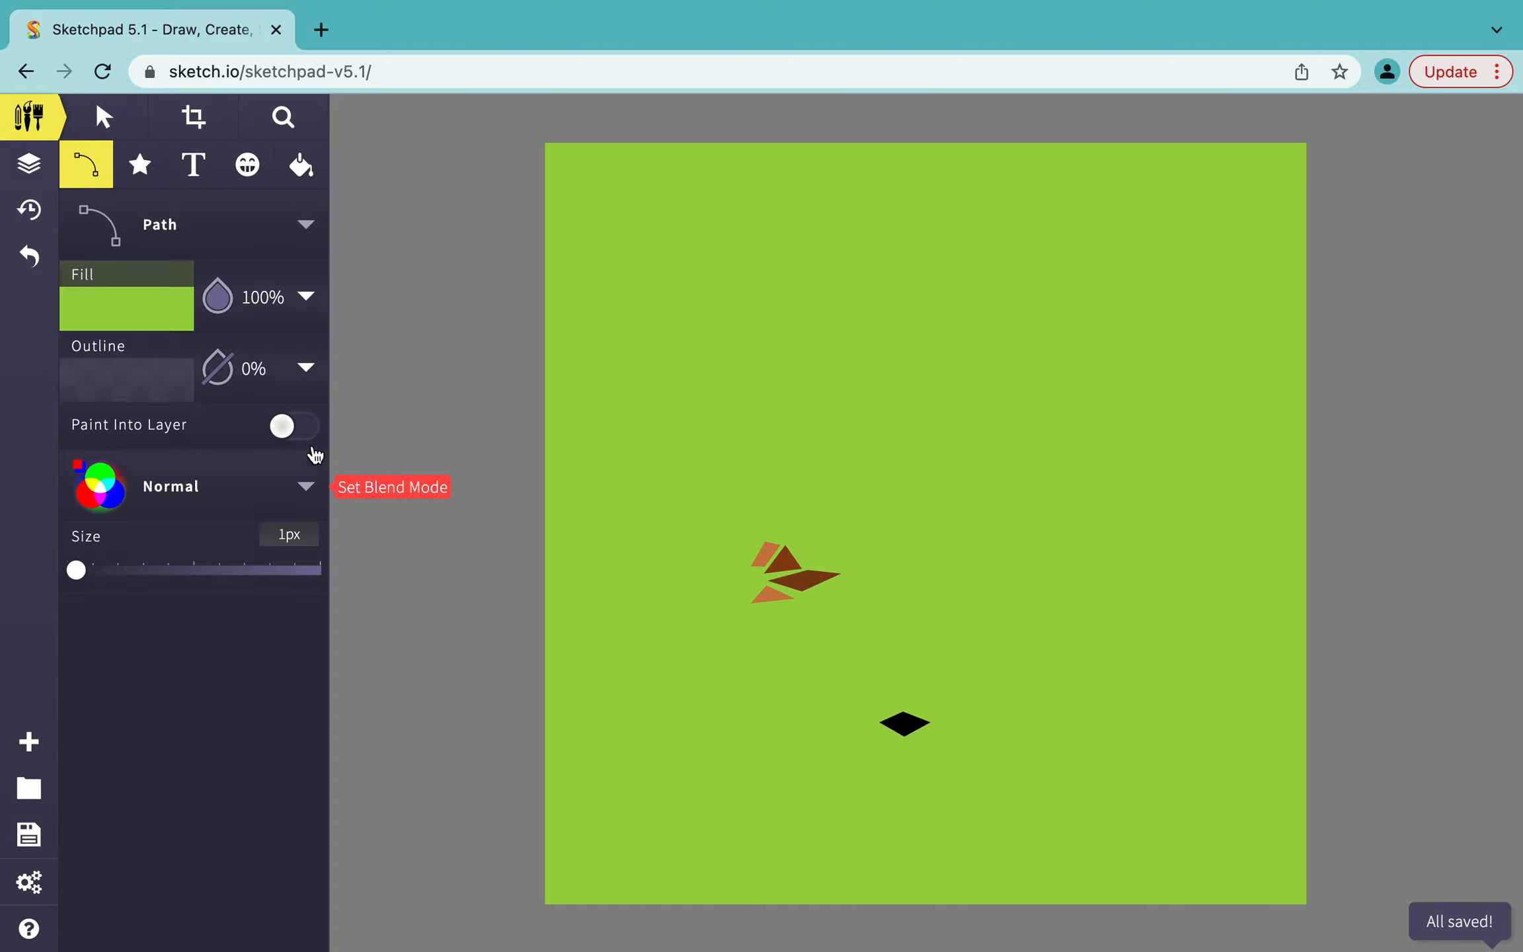
{"action": "left_click", "coordinate": [306, 298]}
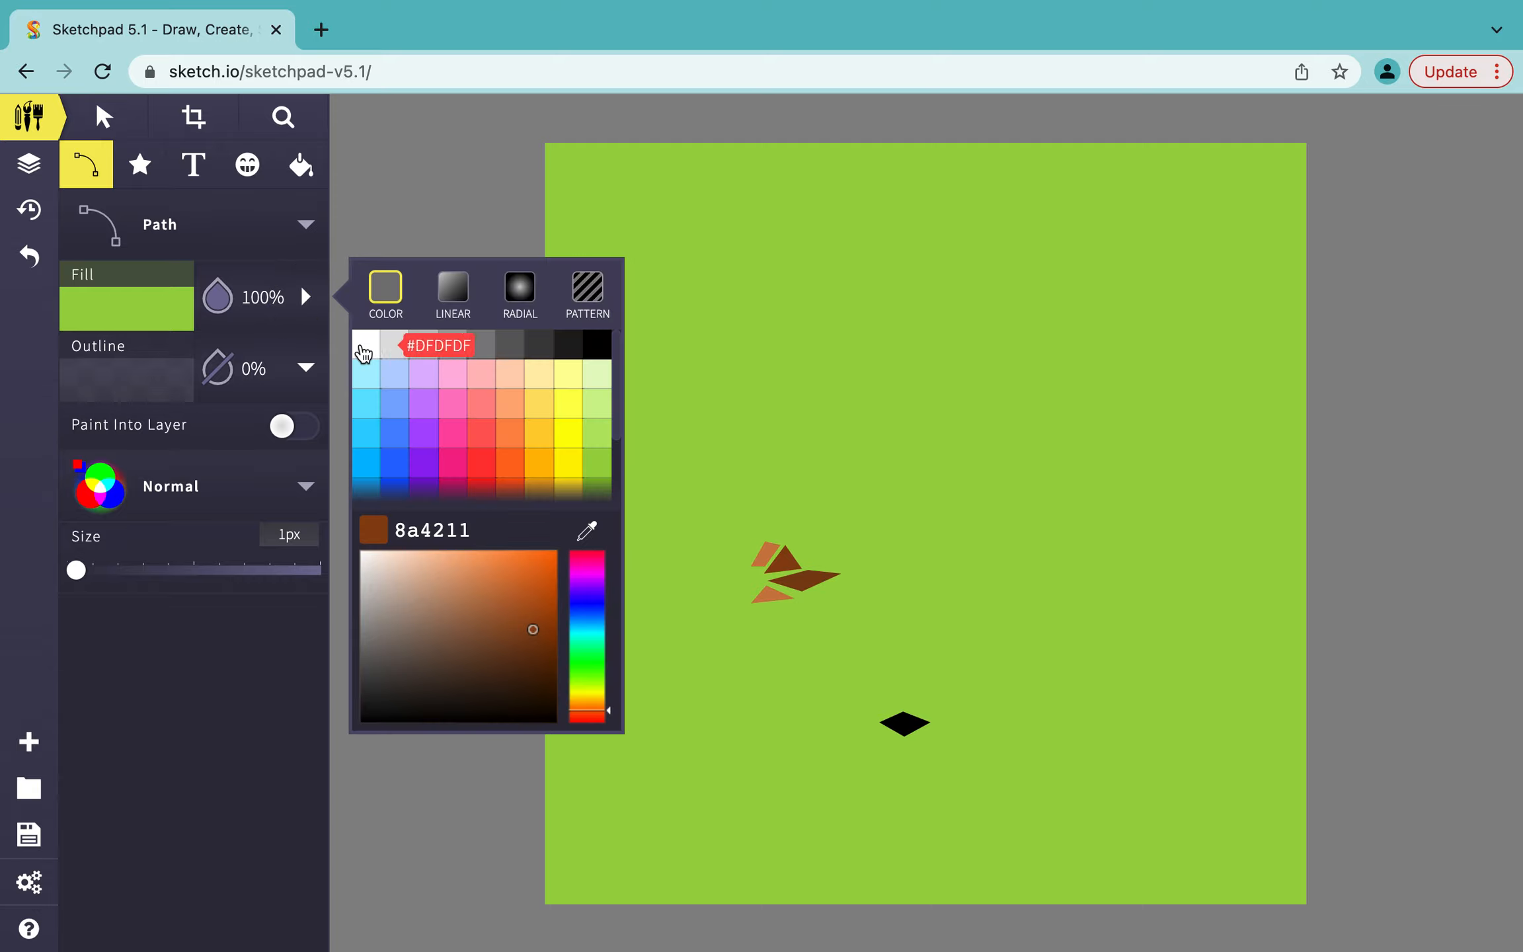
{"action": "left_click", "coordinate": [365, 343]}
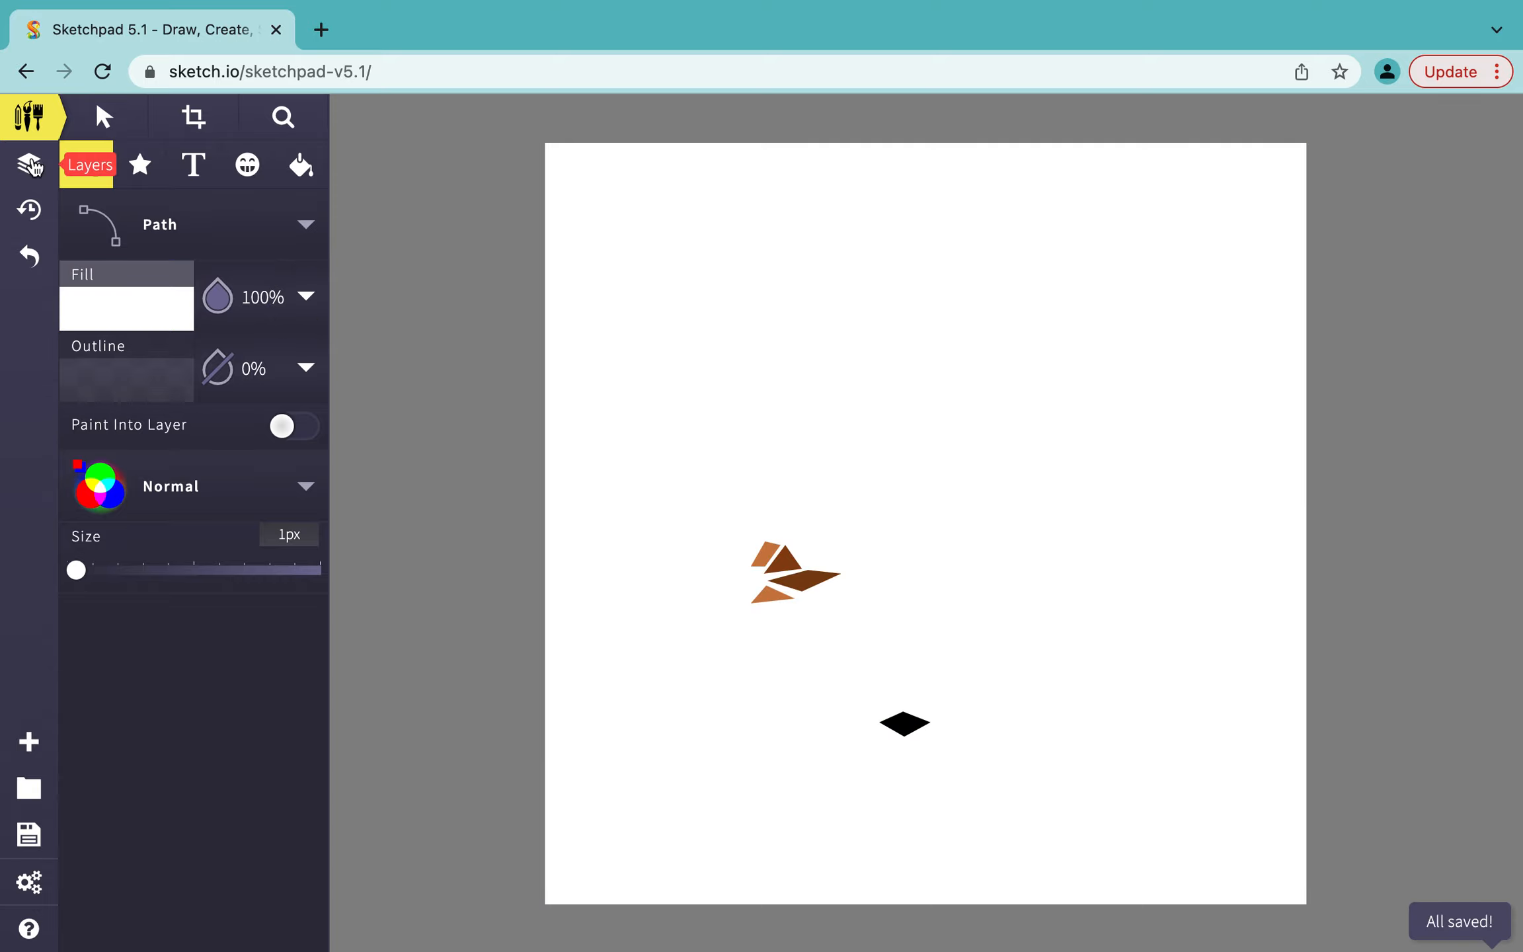
{"action": "left_click", "coordinate": [30, 164]}
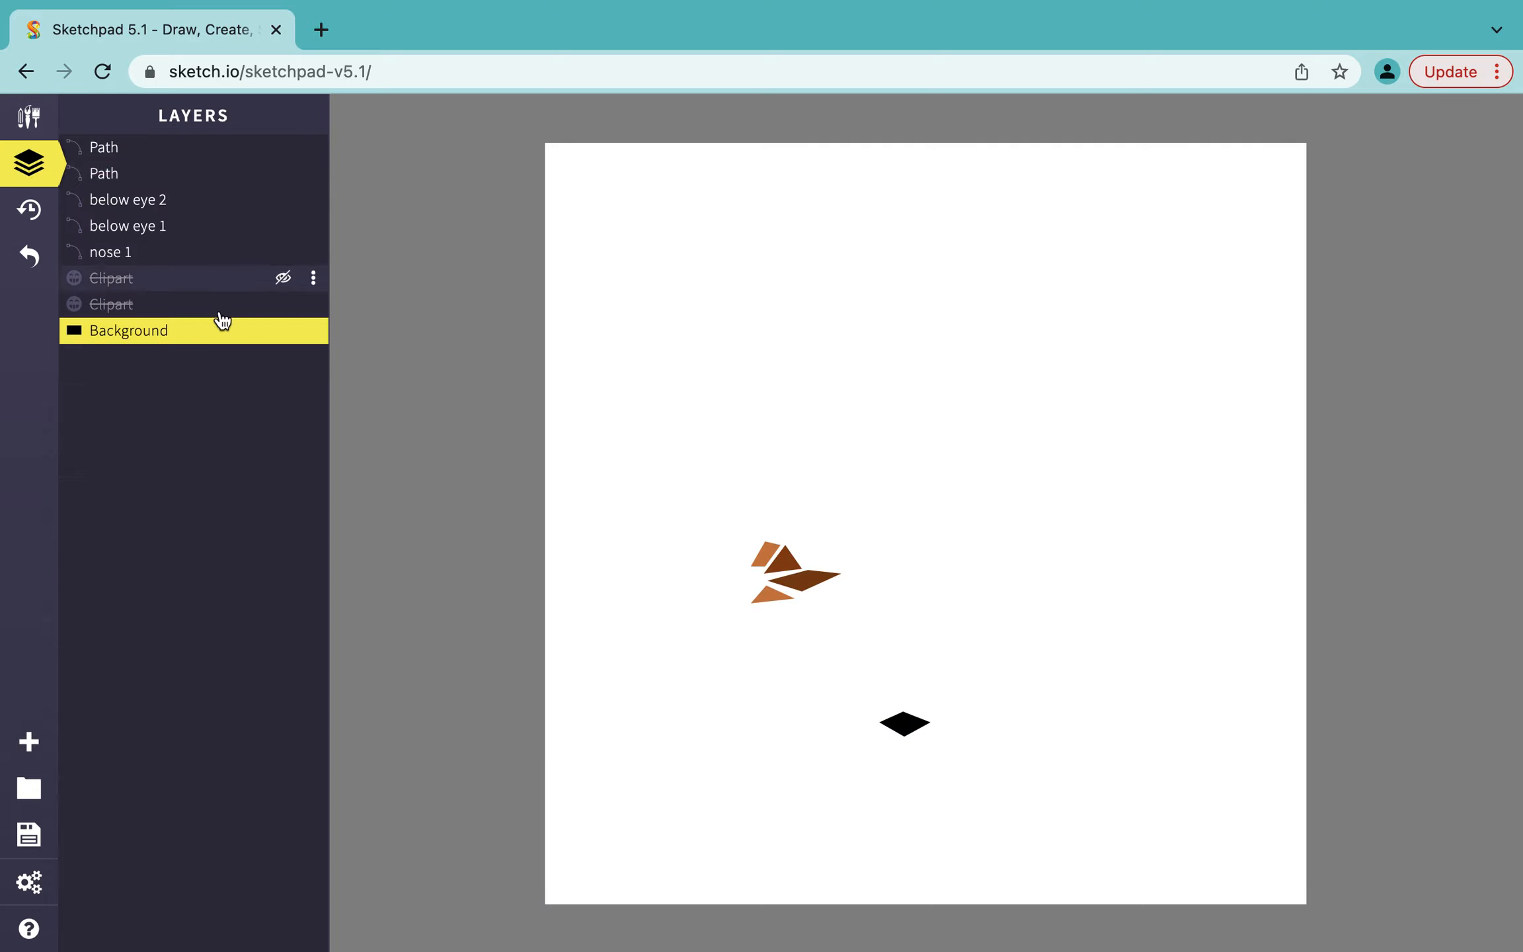
Make both hidden Clipart layers with the fox photo visible again and deselect them
{"action": "left_click", "coordinate": [283, 304]}
{"action": "left_click", "coordinate": [283, 278]}
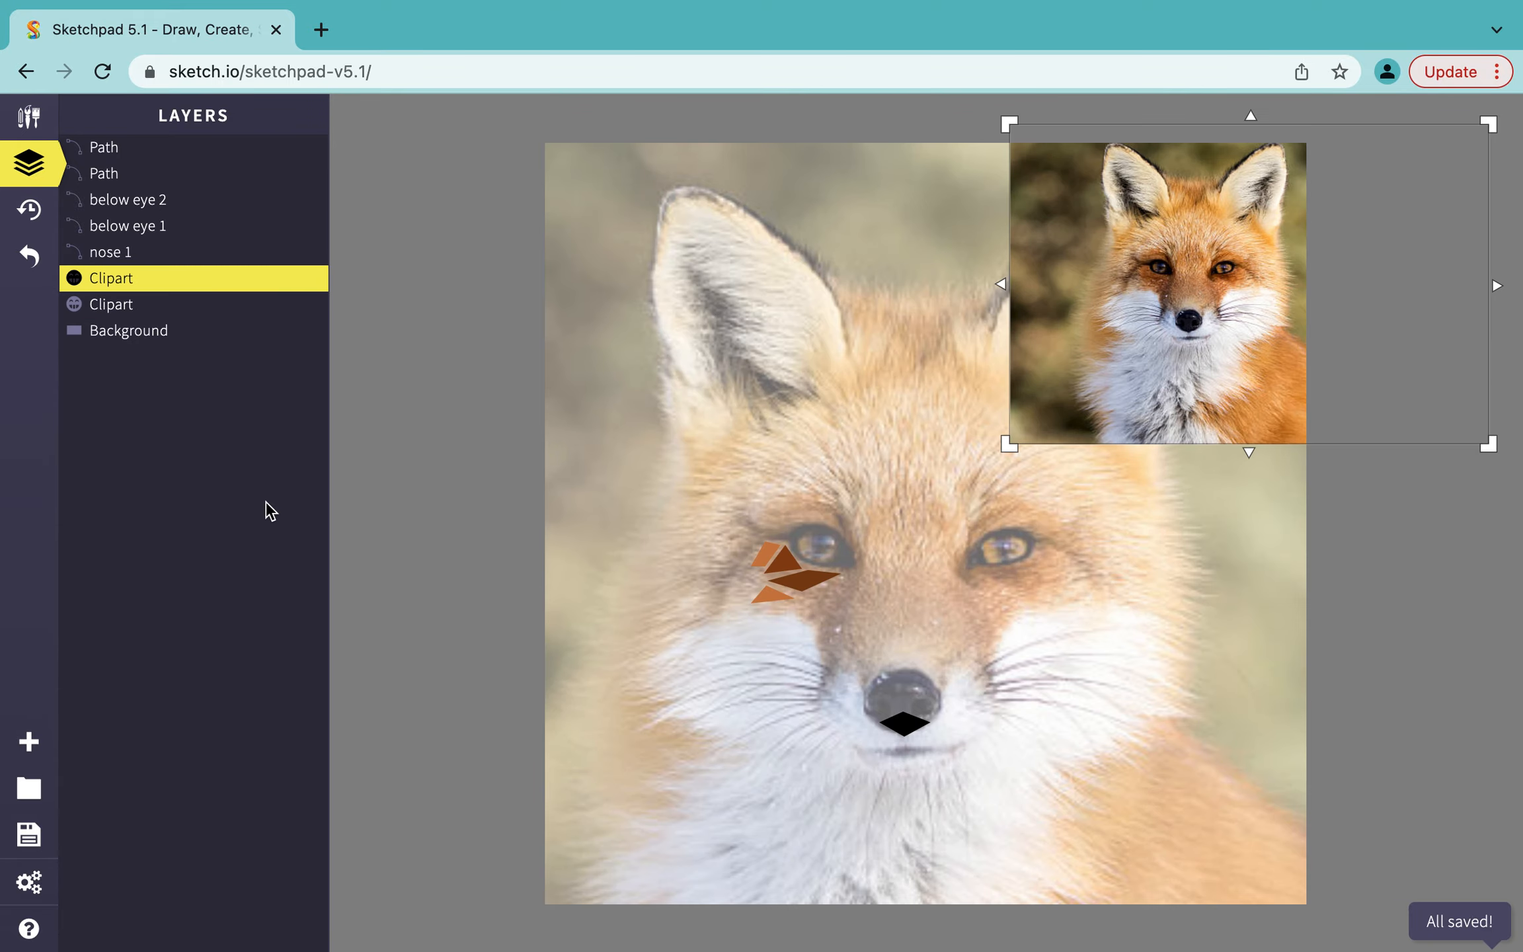
{"action": "left_click", "coordinate": [348, 393]}
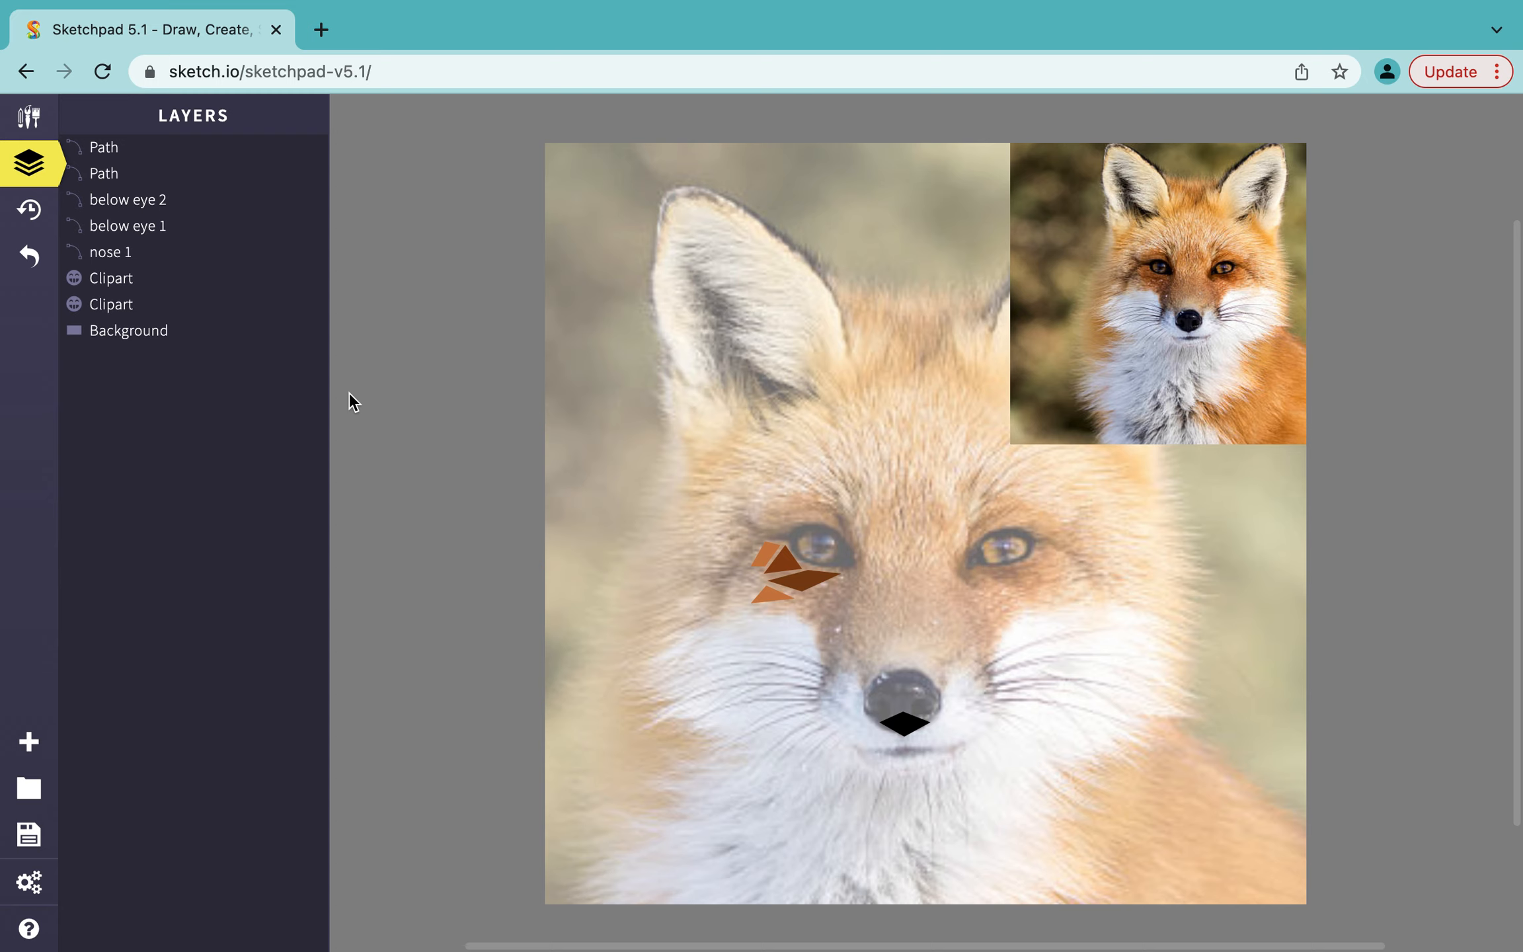
Hide both Clipart reference layers and the Background layer so only the drawn shapes remain
{"action": "mouse_move", "coordinate": [182, 277]}
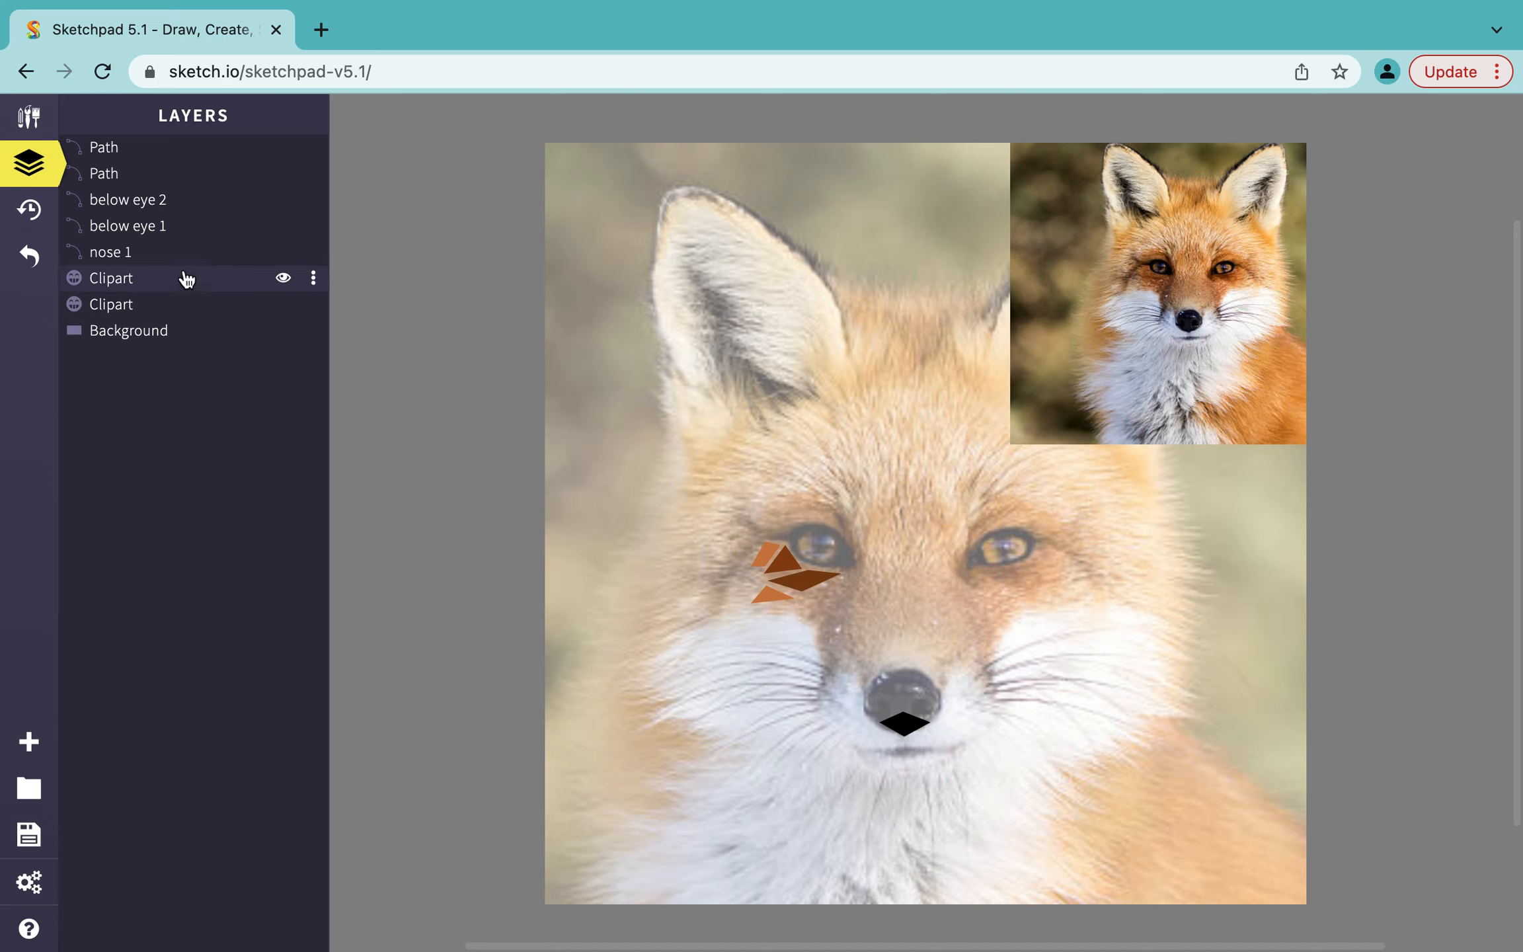
{"action": "left_click", "coordinate": [285, 279]}
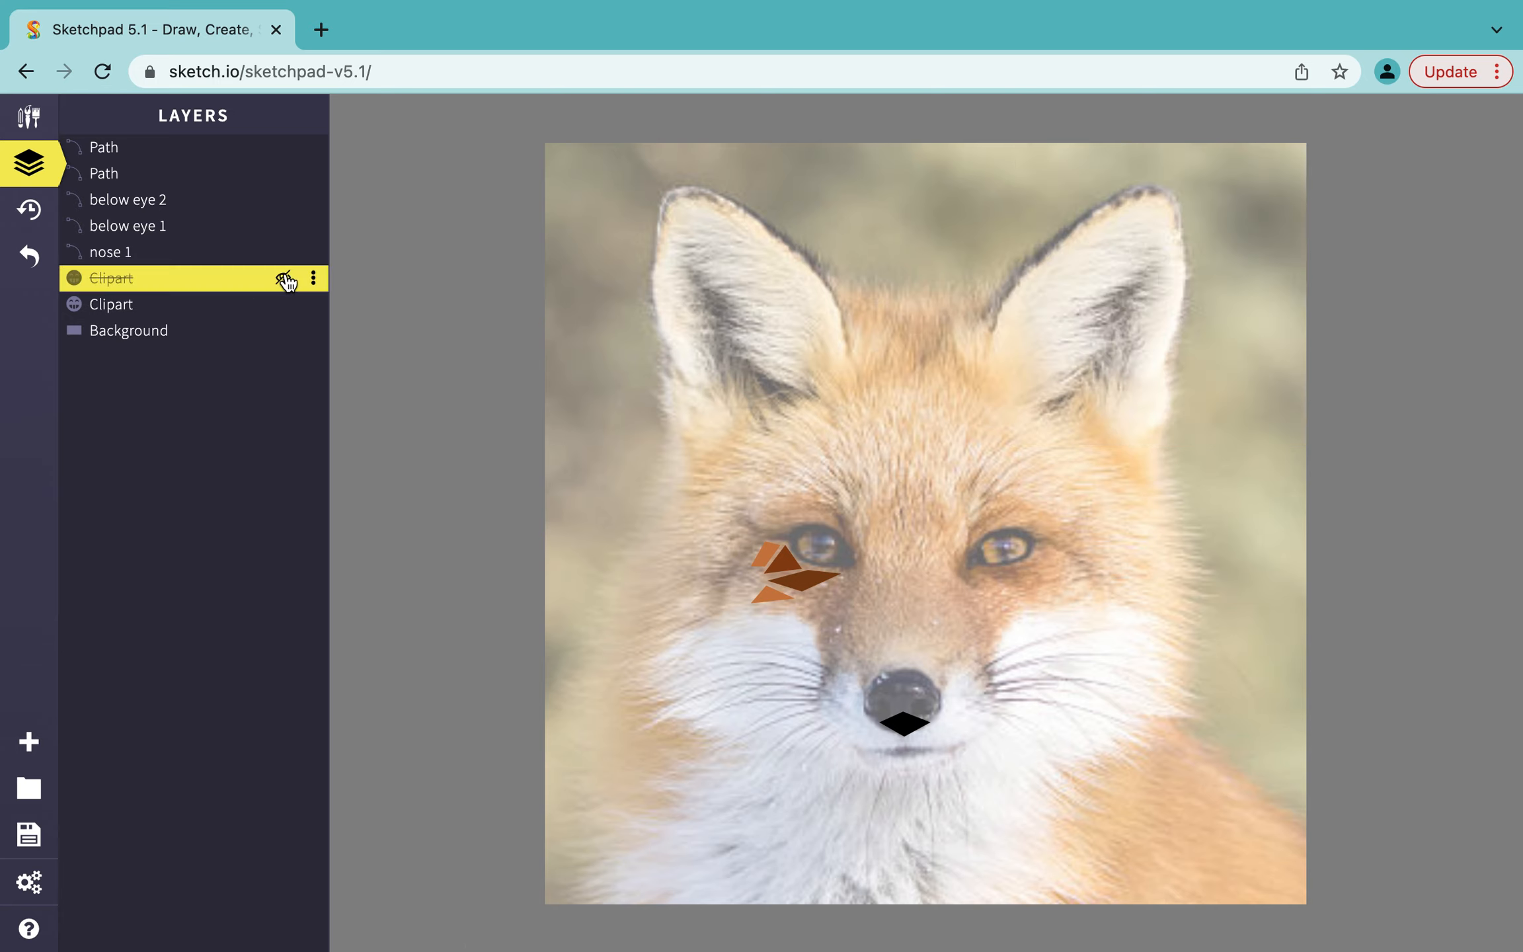
{"action": "left_click", "coordinate": [284, 305]}
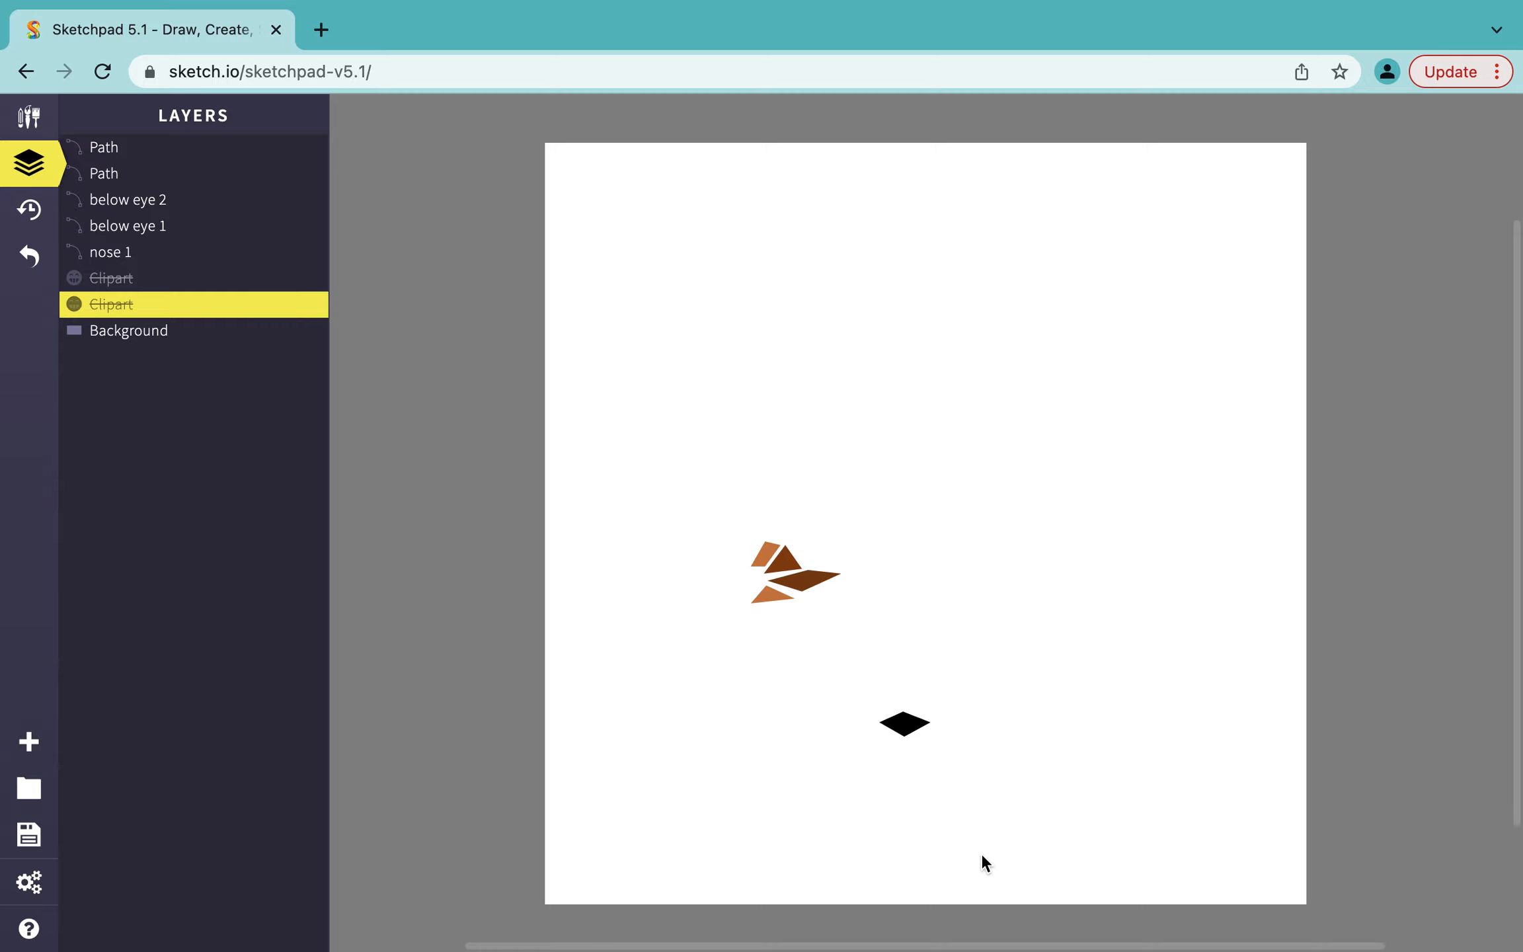
{"action": "left_click", "coordinate": [191, 339]}
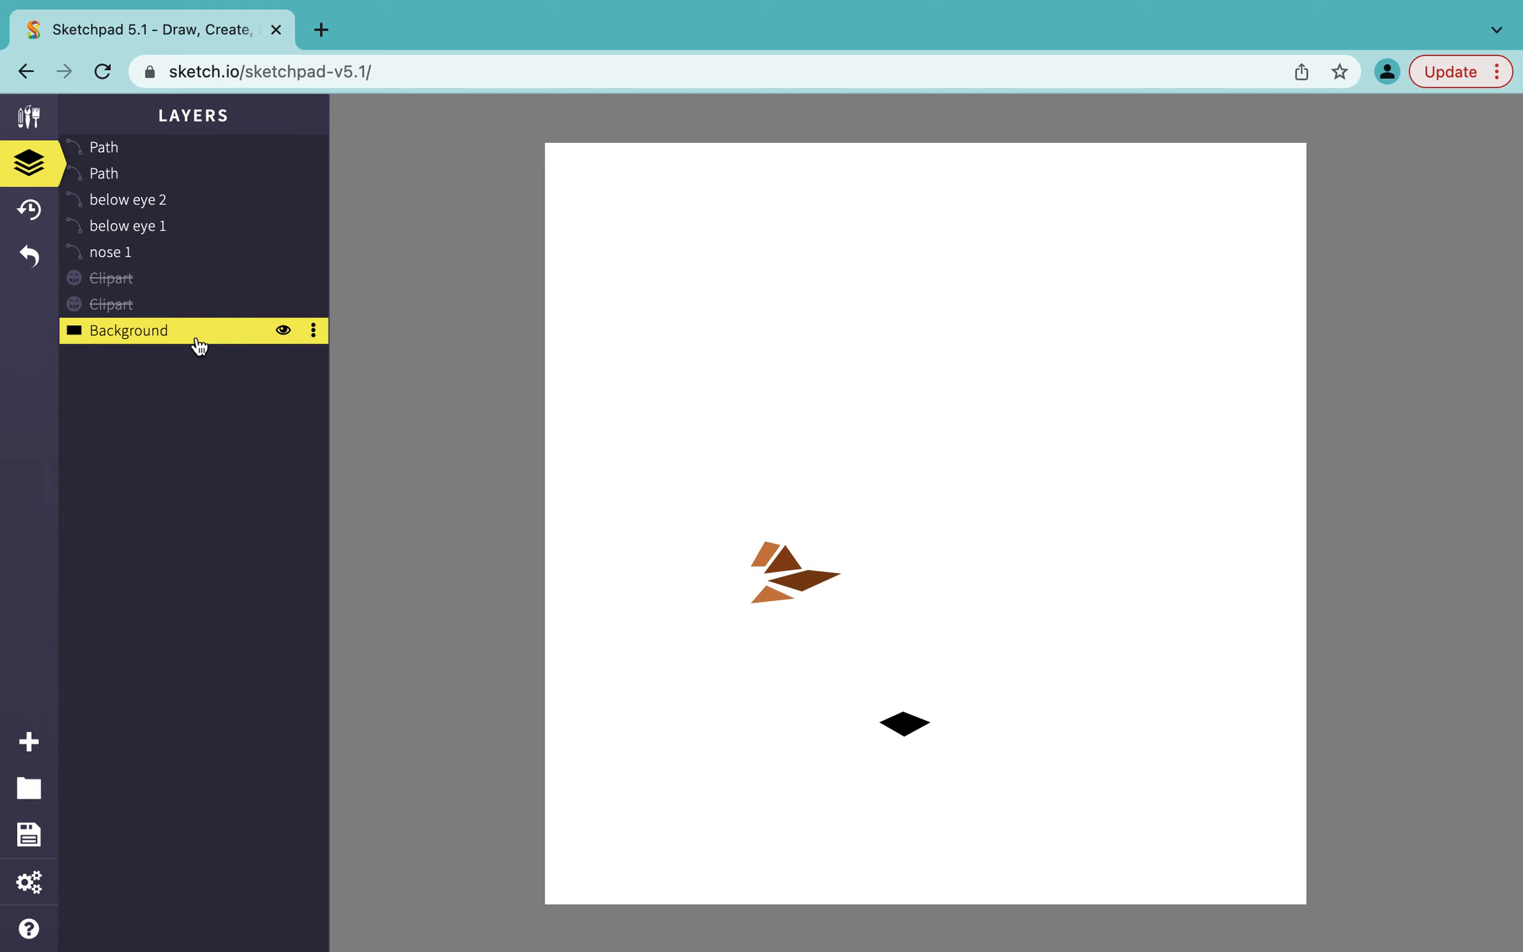
{"action": "left_click", "coordinate": [283, 332]}
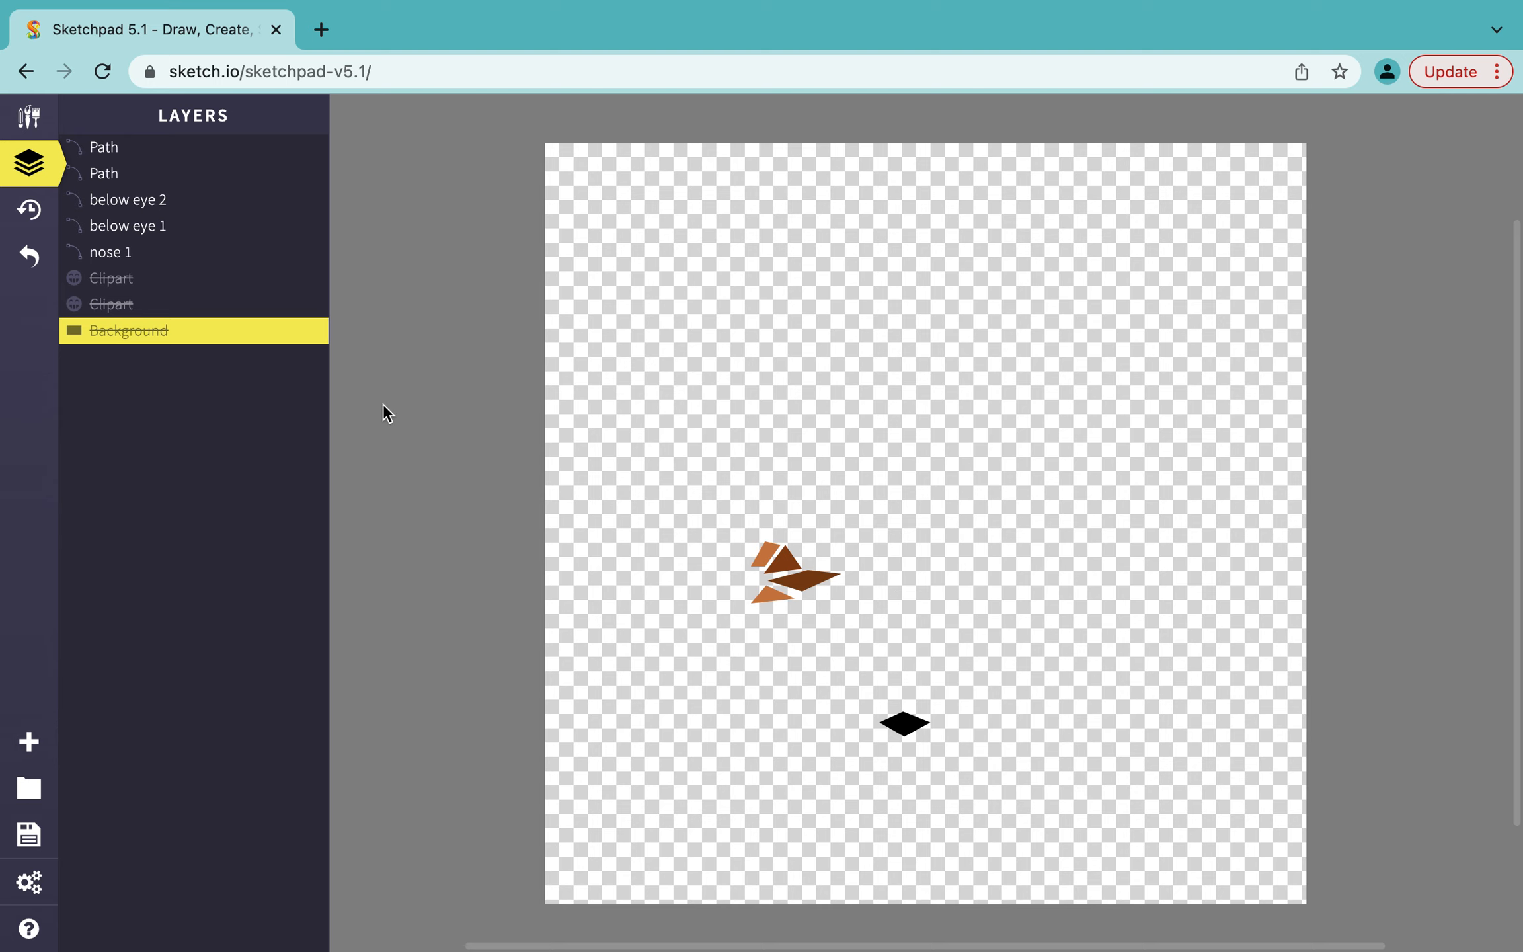
Export the drawing as a JPEG file and open the downloaded Drawing (1).jpeg in Preview
{"action": "left_click", "coordinate": [30, 834]}
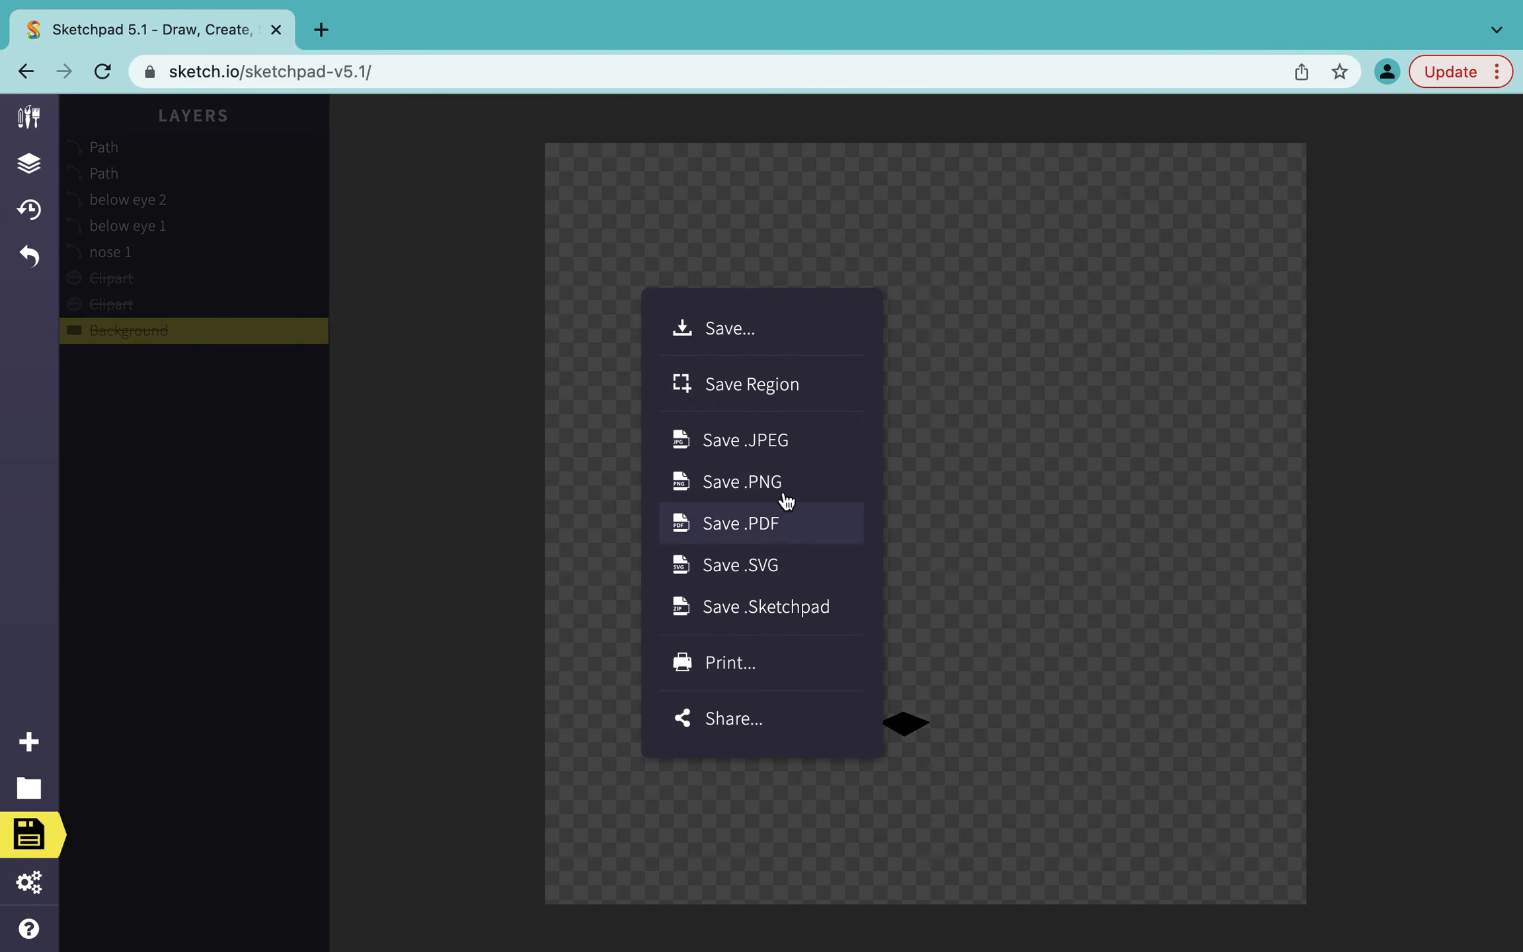
{"action": "left_click", "coordinate": [788, 438]}
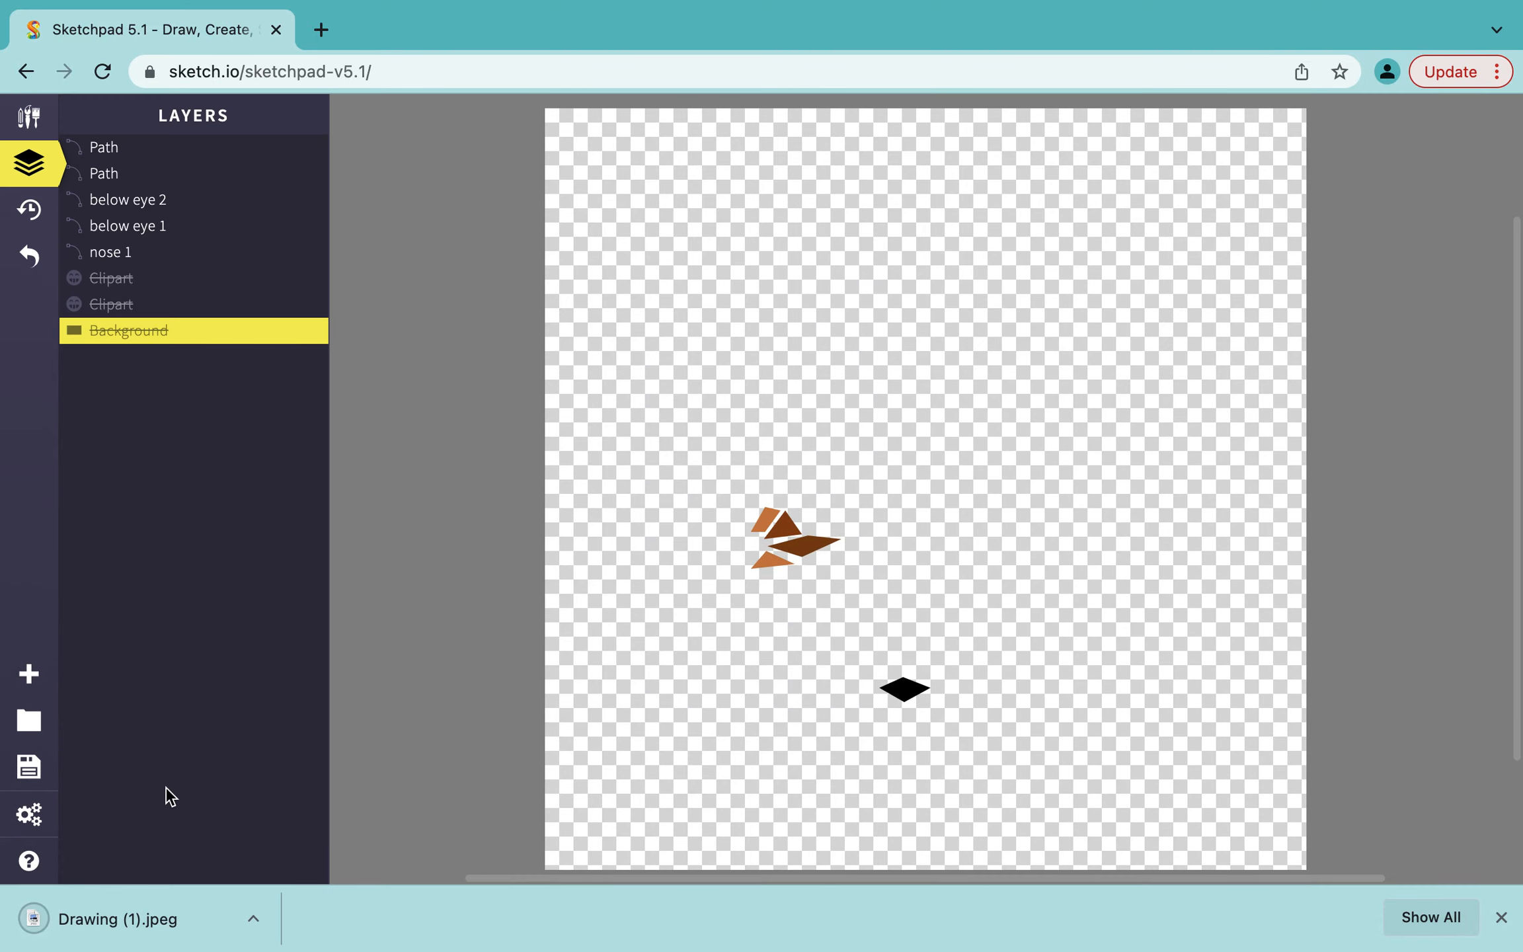
{"action": "left_click", "coordinate": [122, 910]}
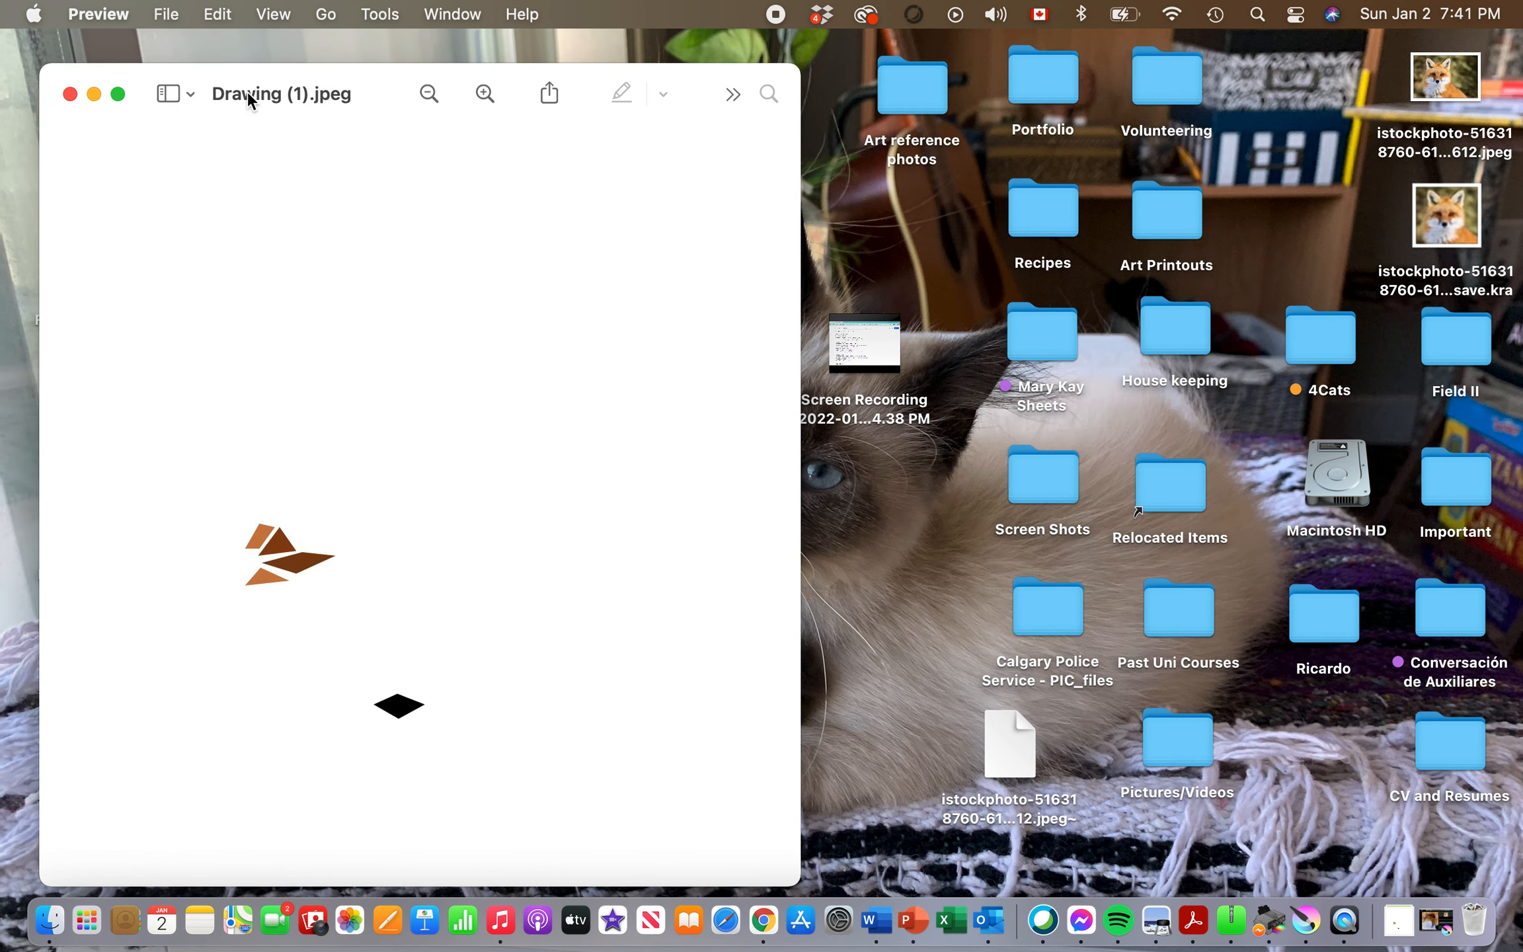
{"action": "left_click_drag", "start_coordinate": [419, 117], "coordinate": [384, 88]}
Rename the exported image as Test 1 and change its location to the Desktop folder
{"action": "left_click", "coordinate": [354, 66]}
{"action": "left_click", "coordinate": [355, 66]}
{"action": "left_click", "coordinate": [355, 66]}
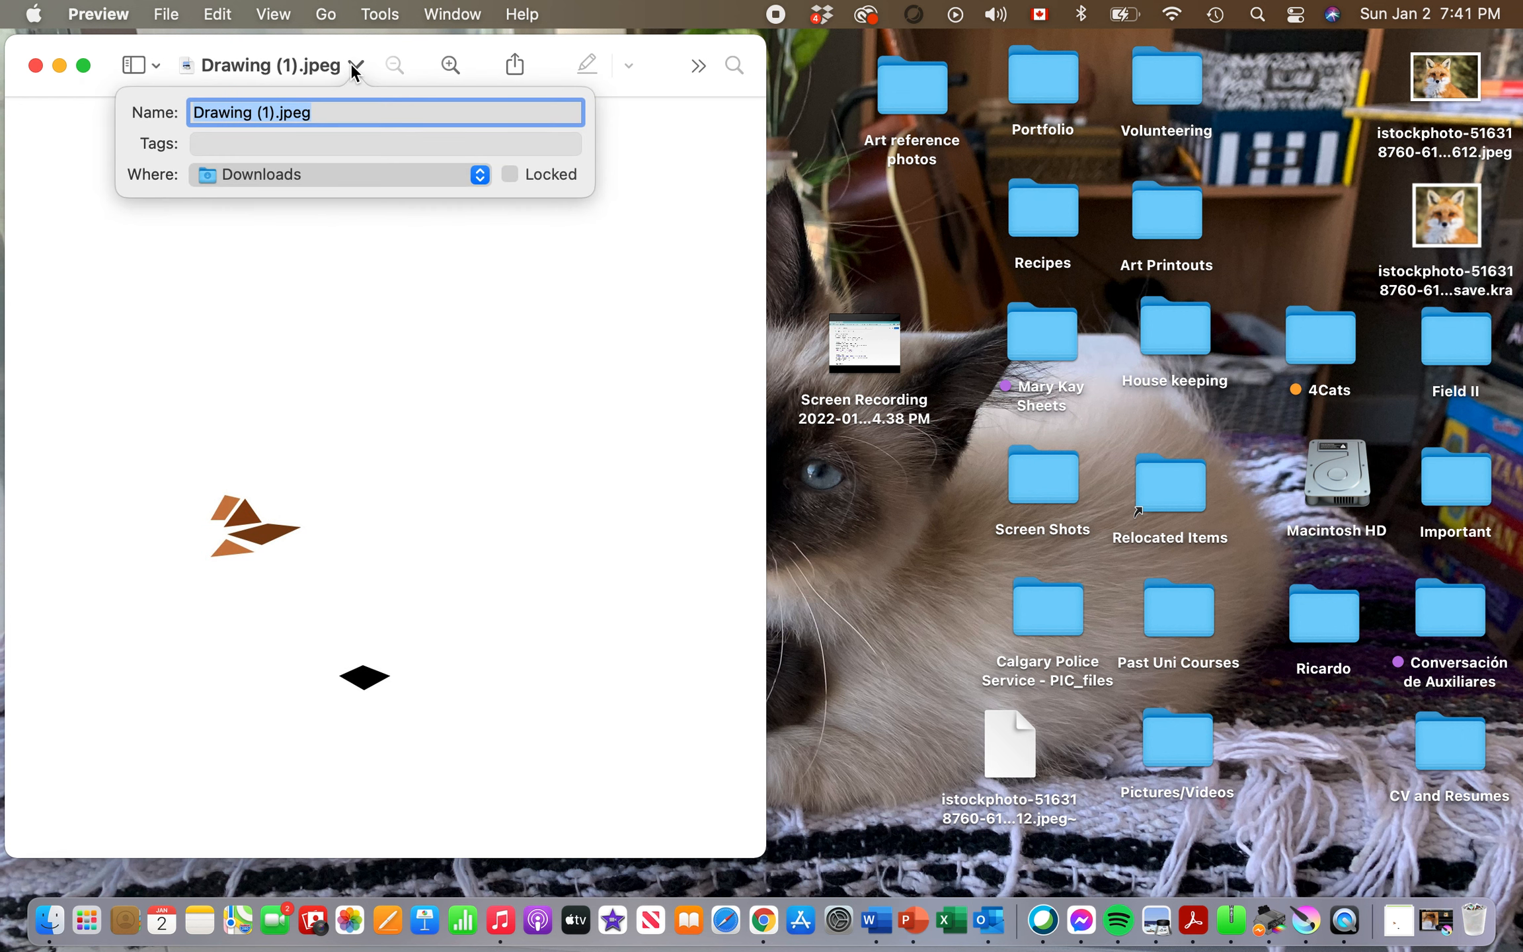
{"action": "type", "text": "Test 1"}
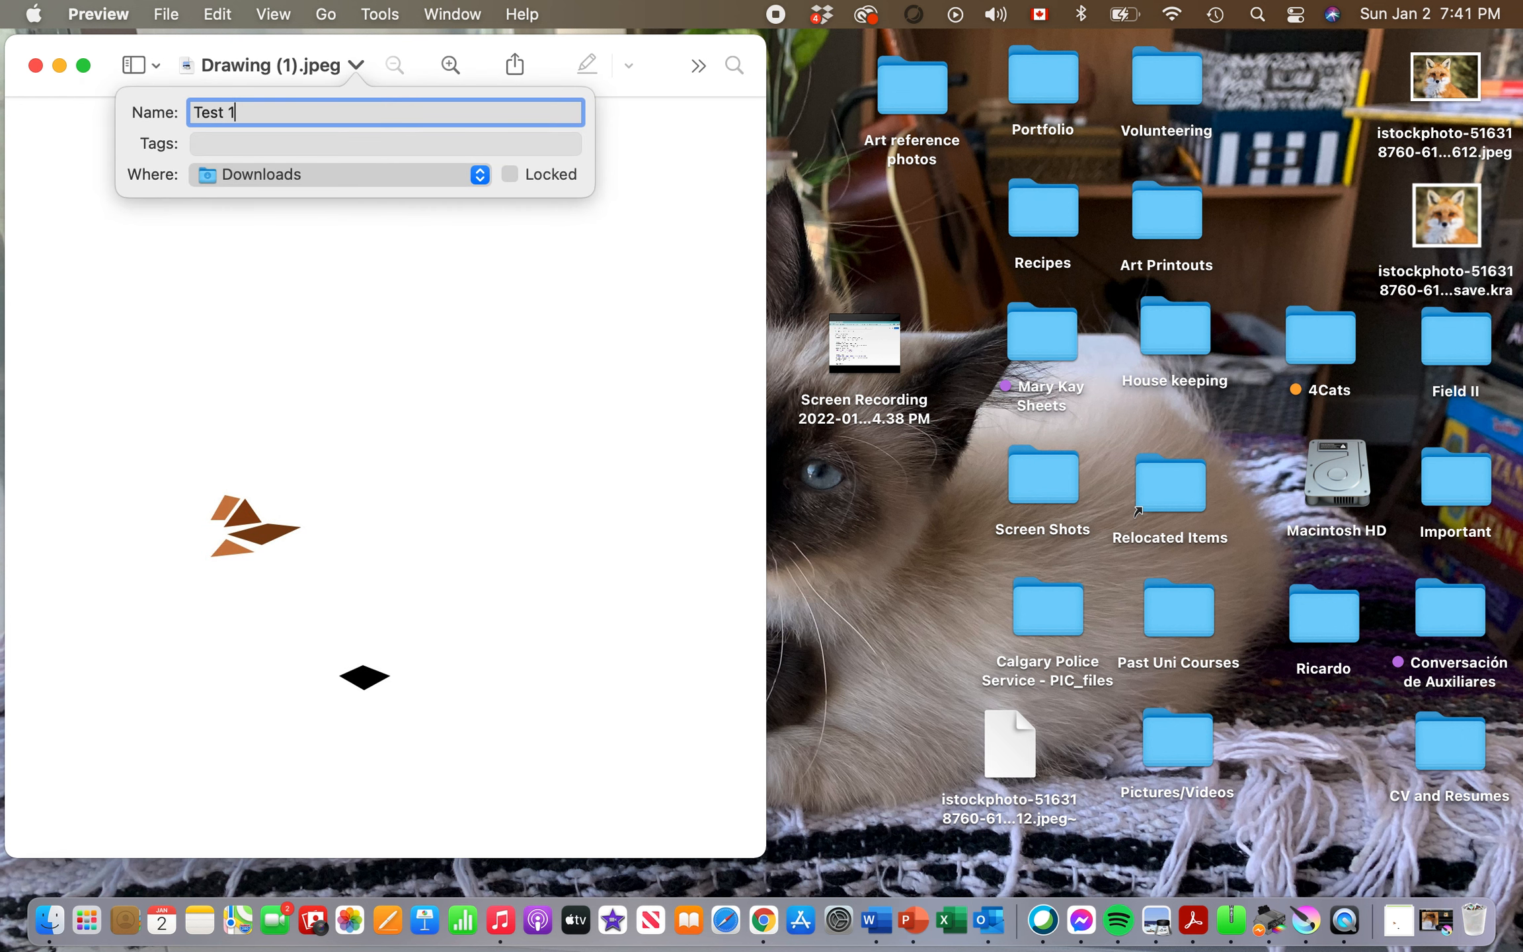
{"action": "left_click", "coordinate": [489, 180]}
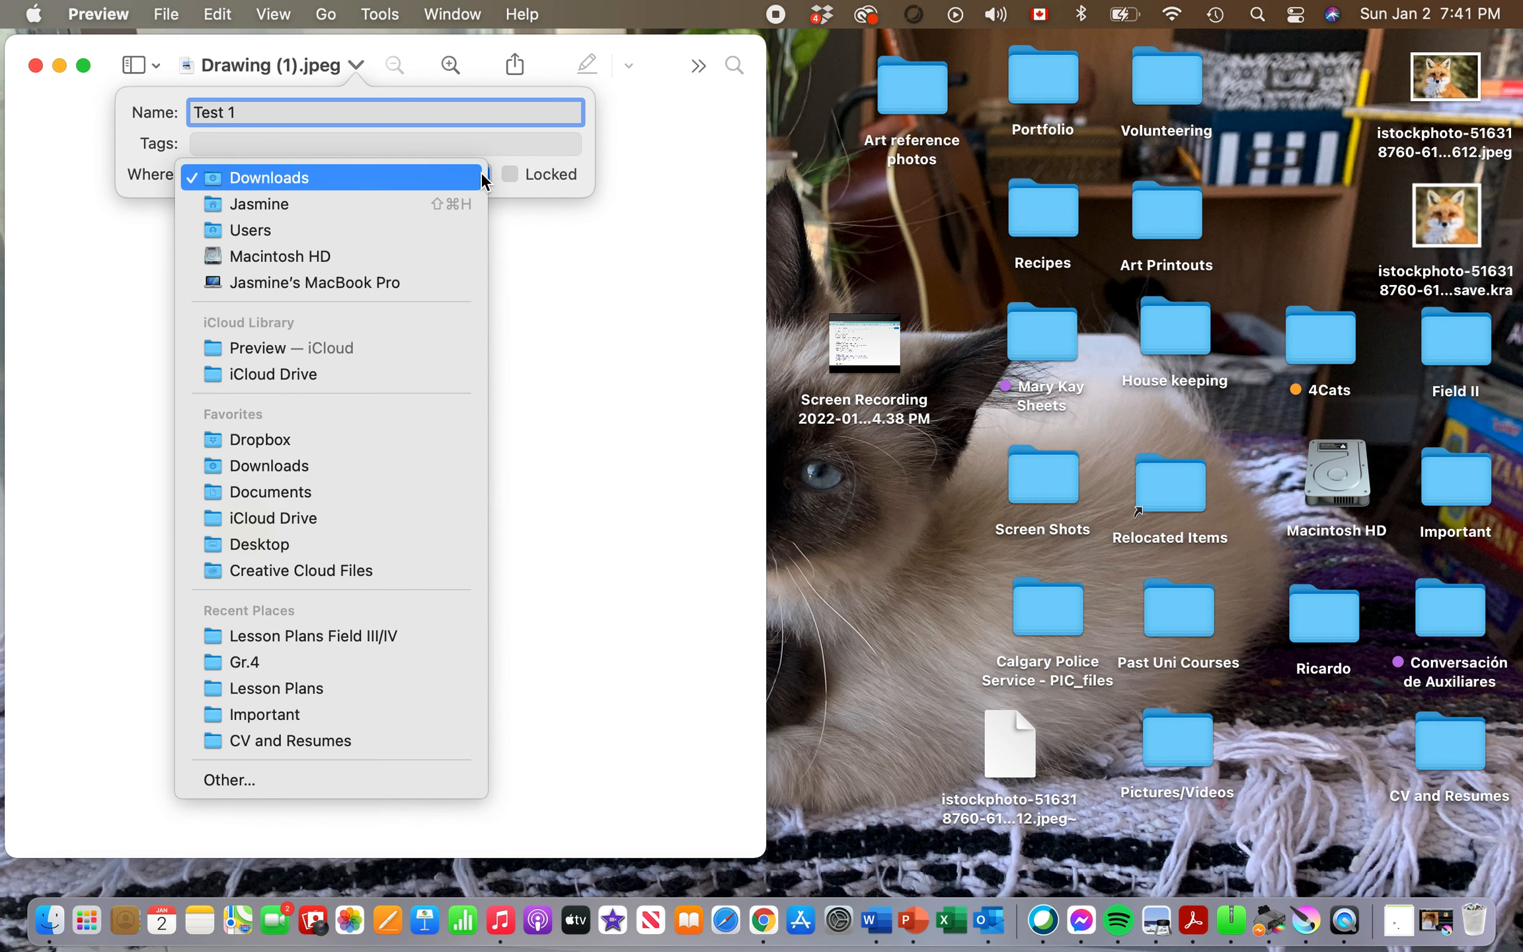
{"action": "left_click", "coordinate": [295, 549]}
{"action": "key", "text": "Return"}
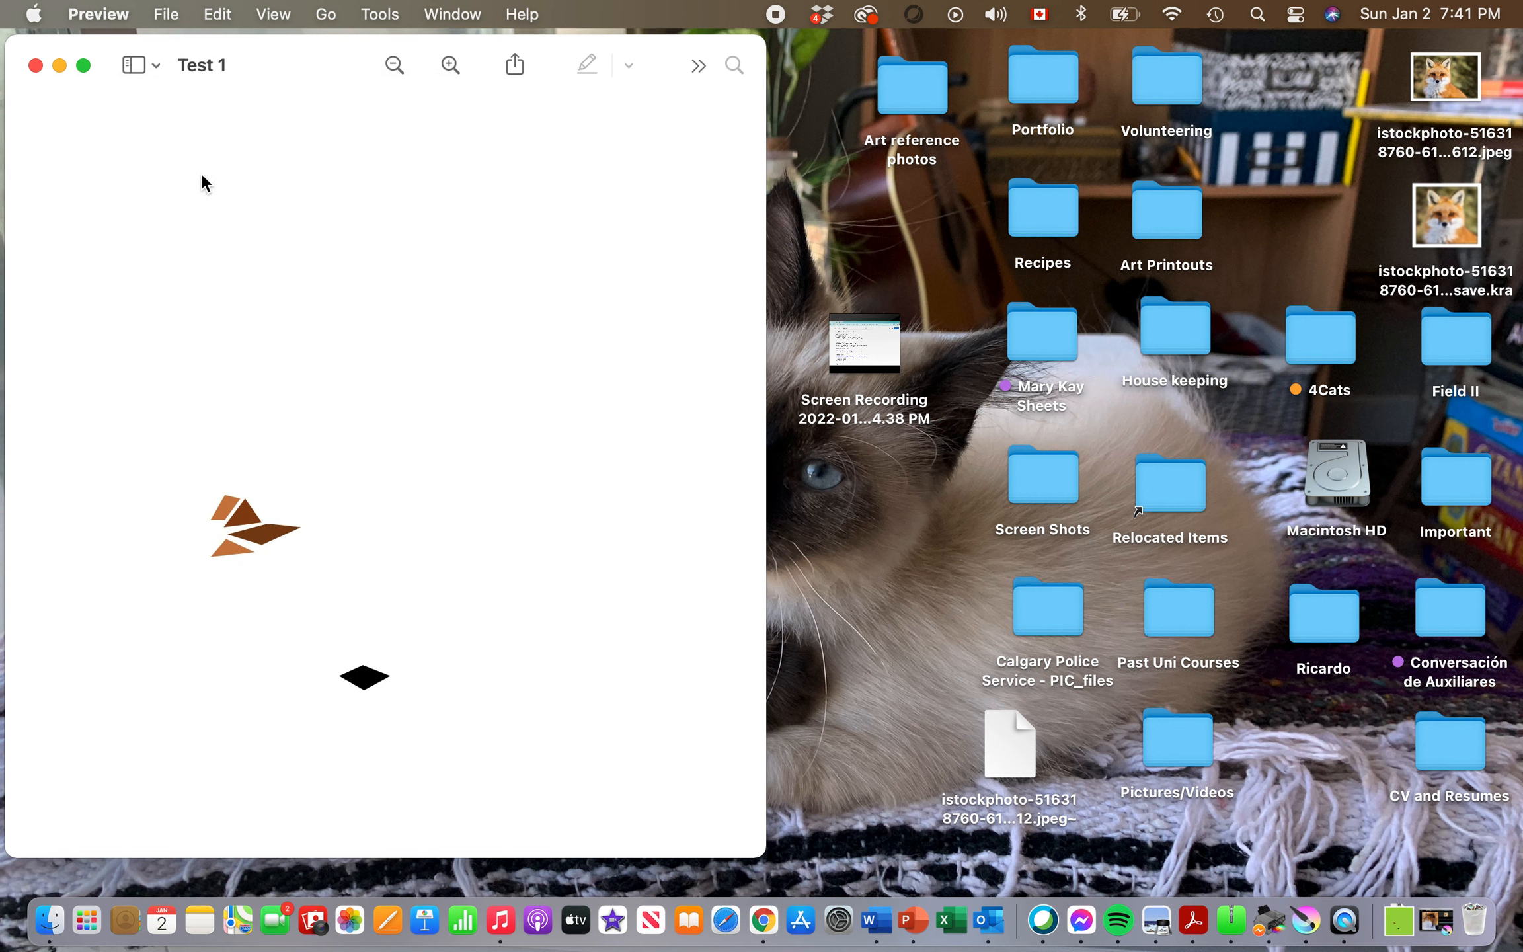
Rename the image file as Fox in progress 1 and close its Preview window
{"action": "left_click", "coordinate": [213, 64]}
{"action": "type", "text": "Fox in prog"}
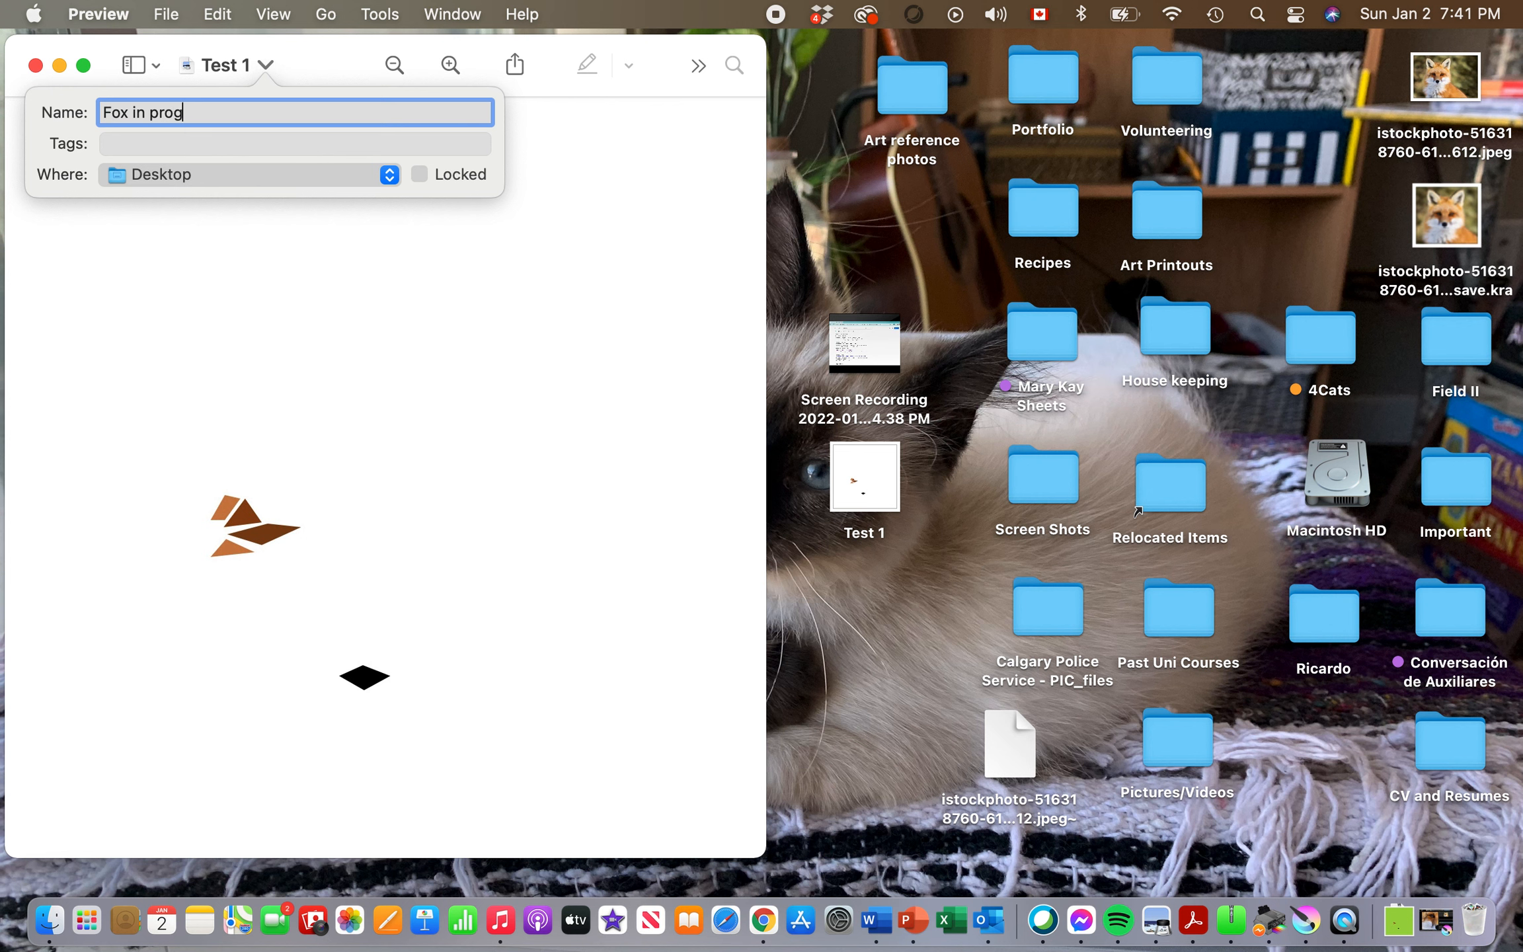
{"action": "type", "text": "ress 1"}
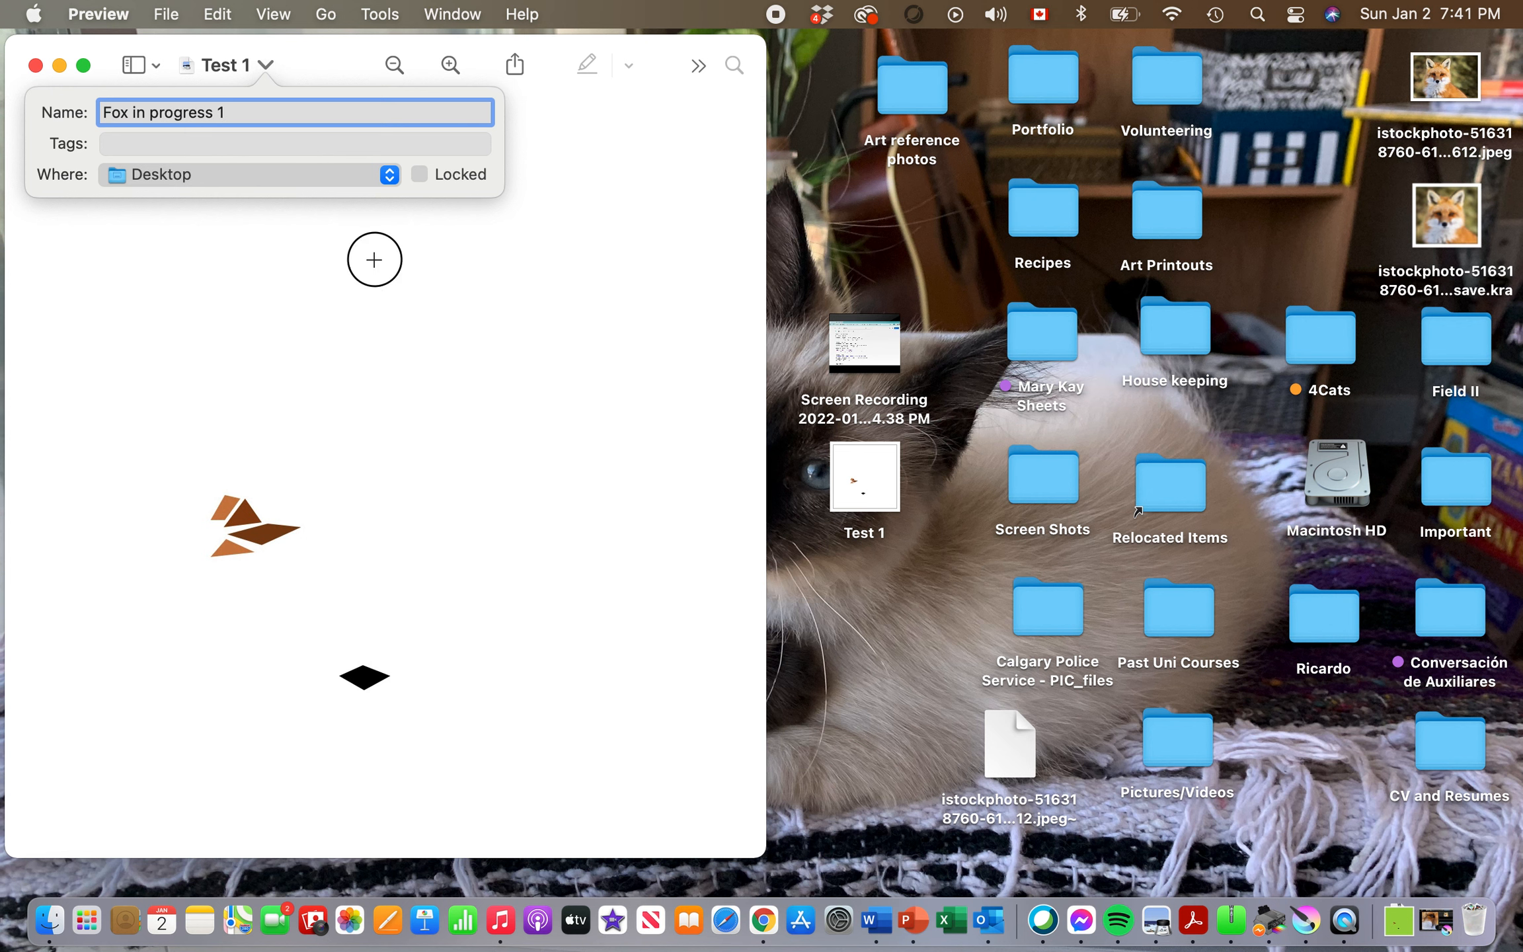
{"action": "key", "text": "Return"}
{"action": "left_click", "coordinate": [36, 64]}
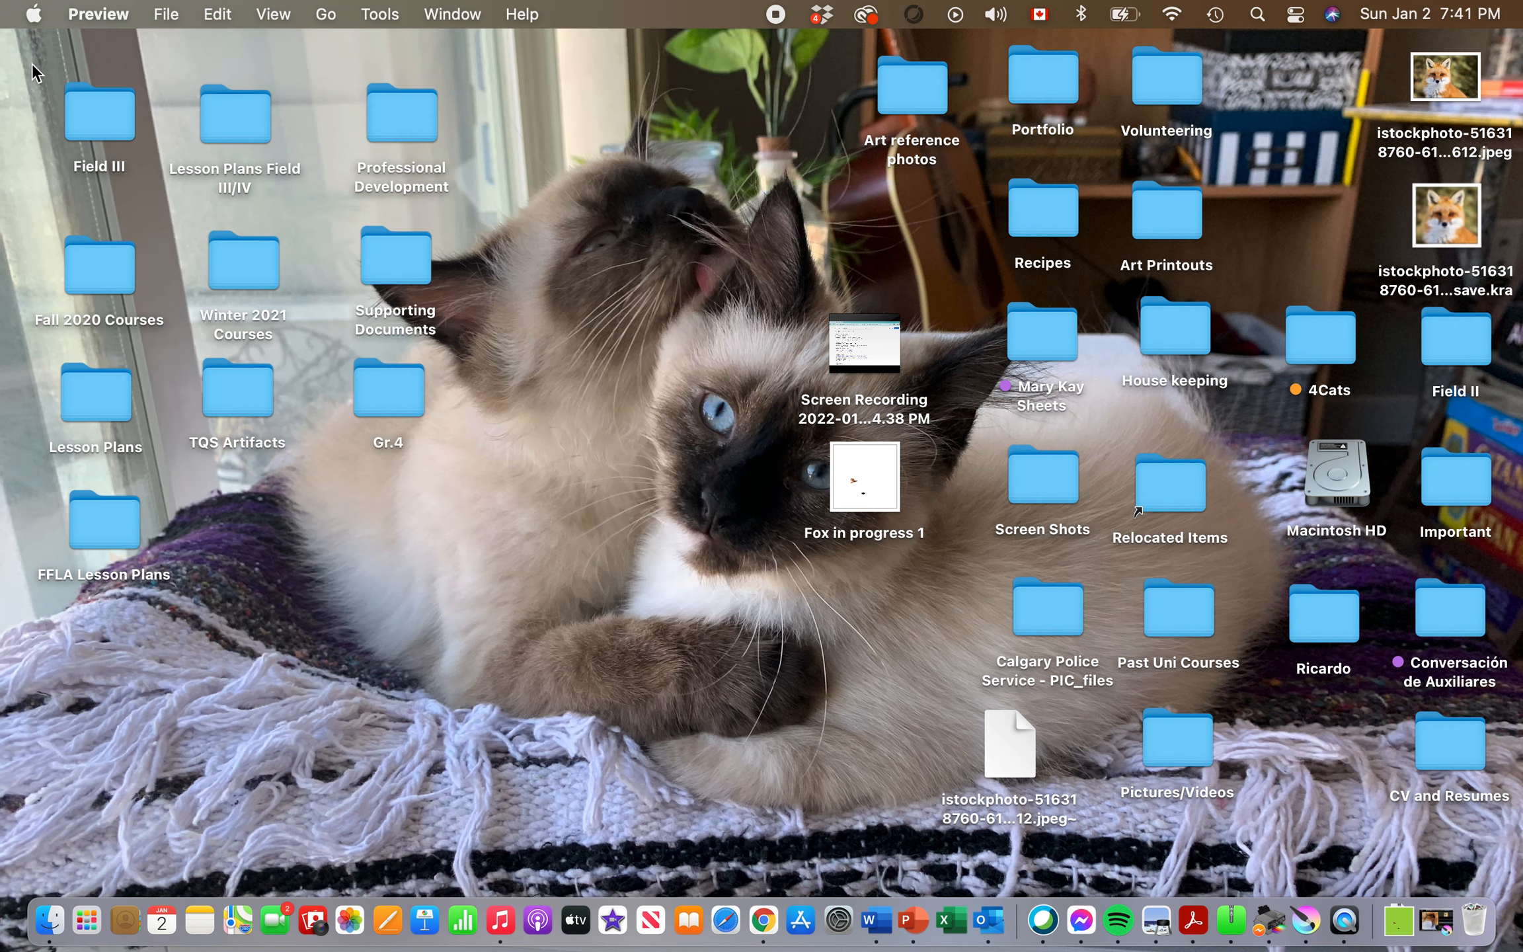
Return to Sketchpad in Chrome and create a new blank 640 x 640 px document
{"action": "left_click", "coordinate": [764, 925]}
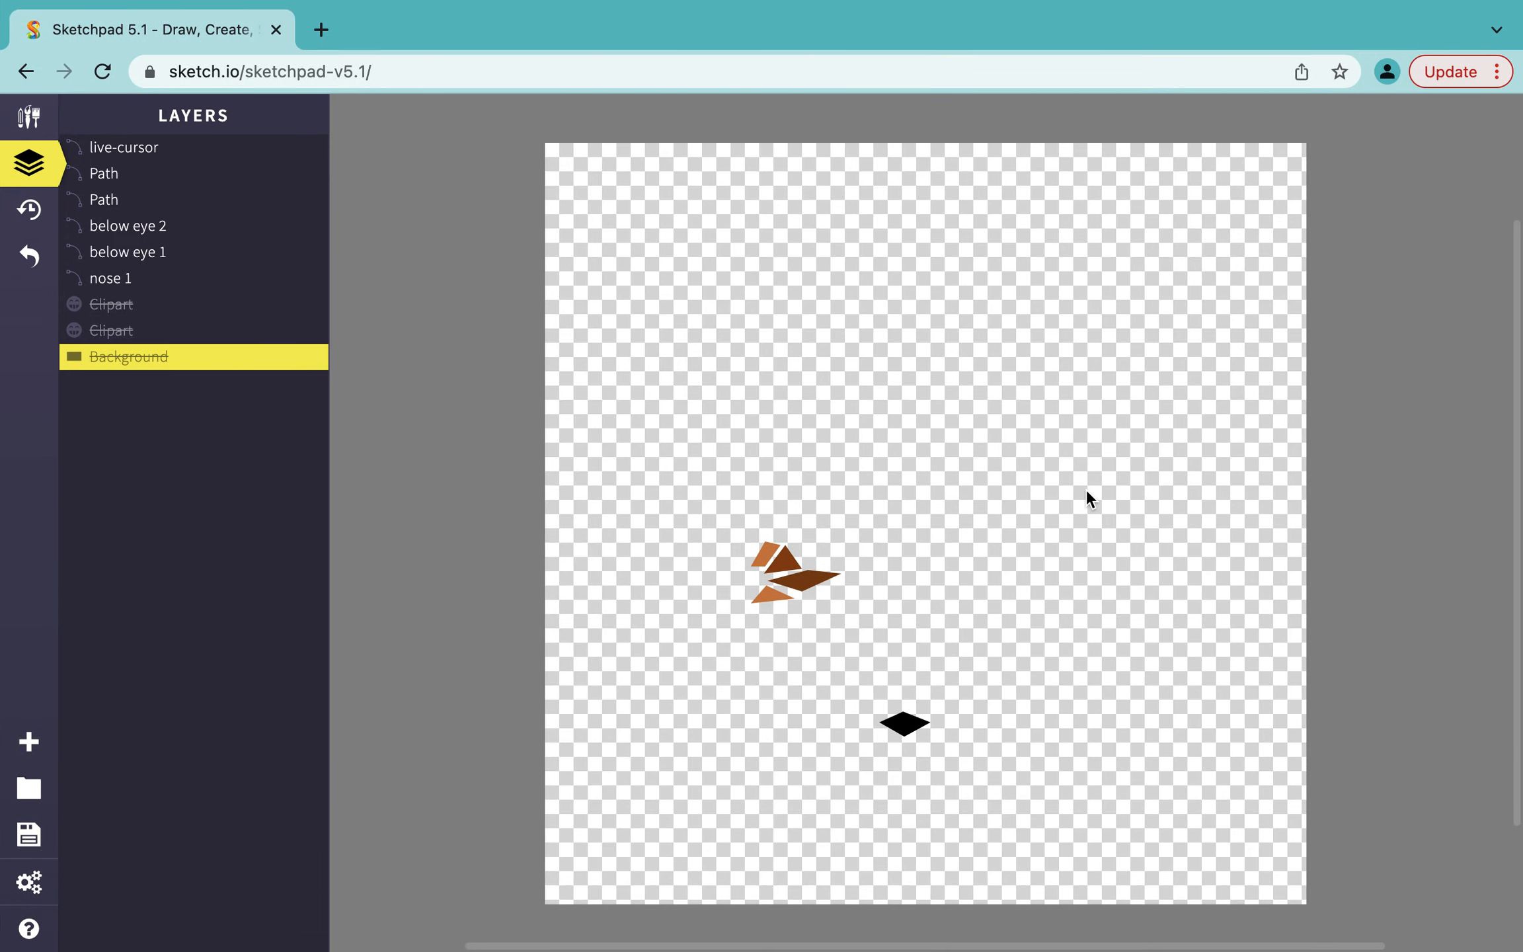
{"action": "left_click", "coordinate": [29, 789]}
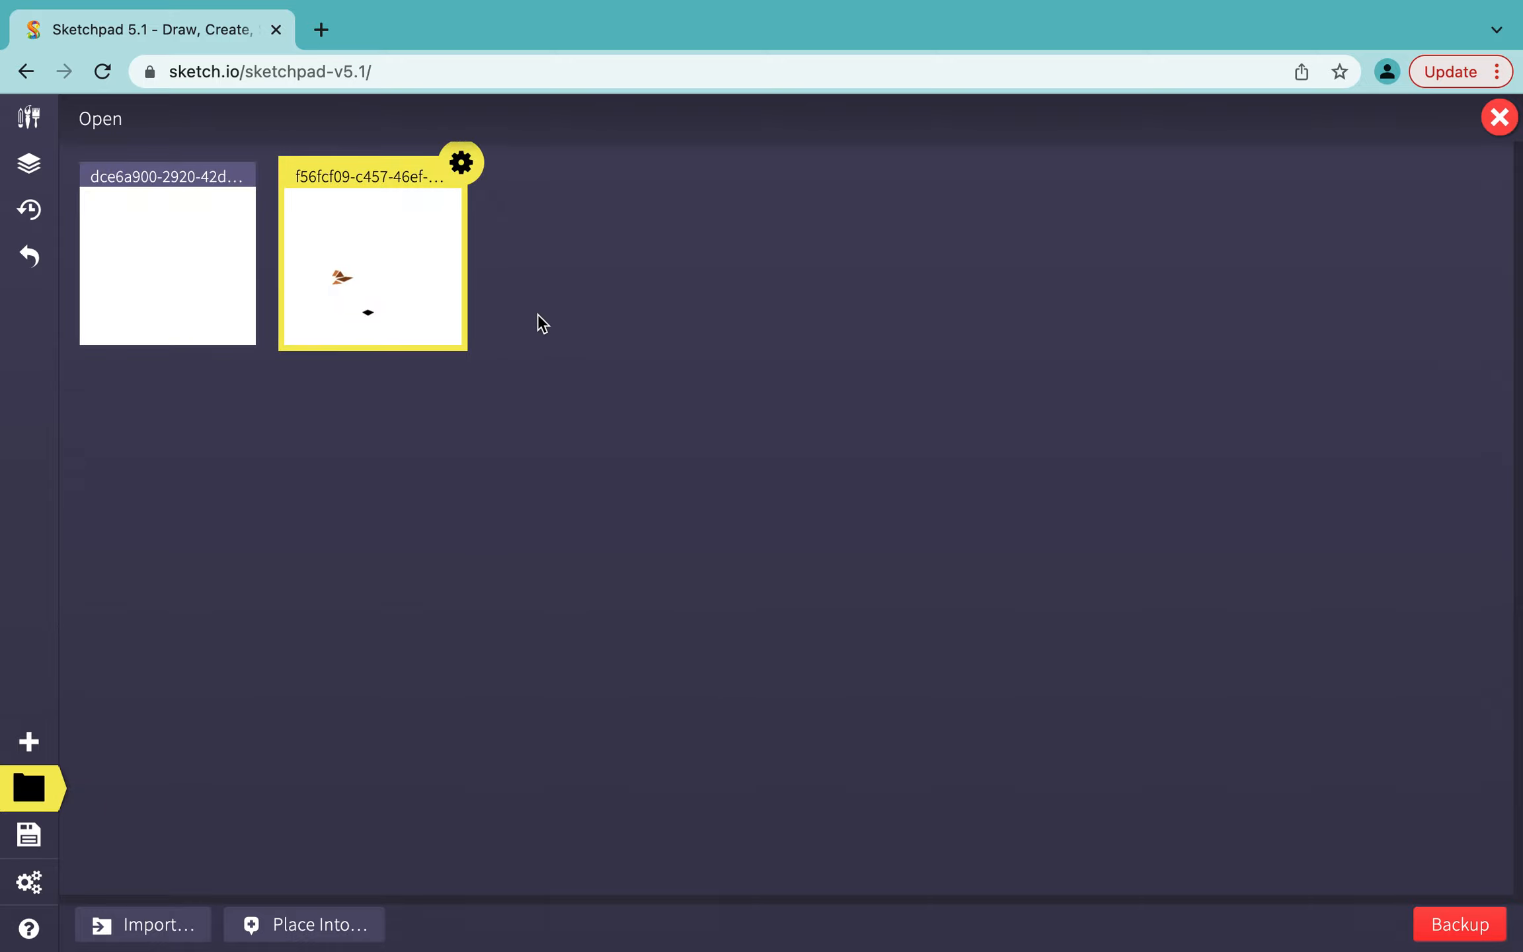
{"action": "left_click", "coordinate": [25, 741]}
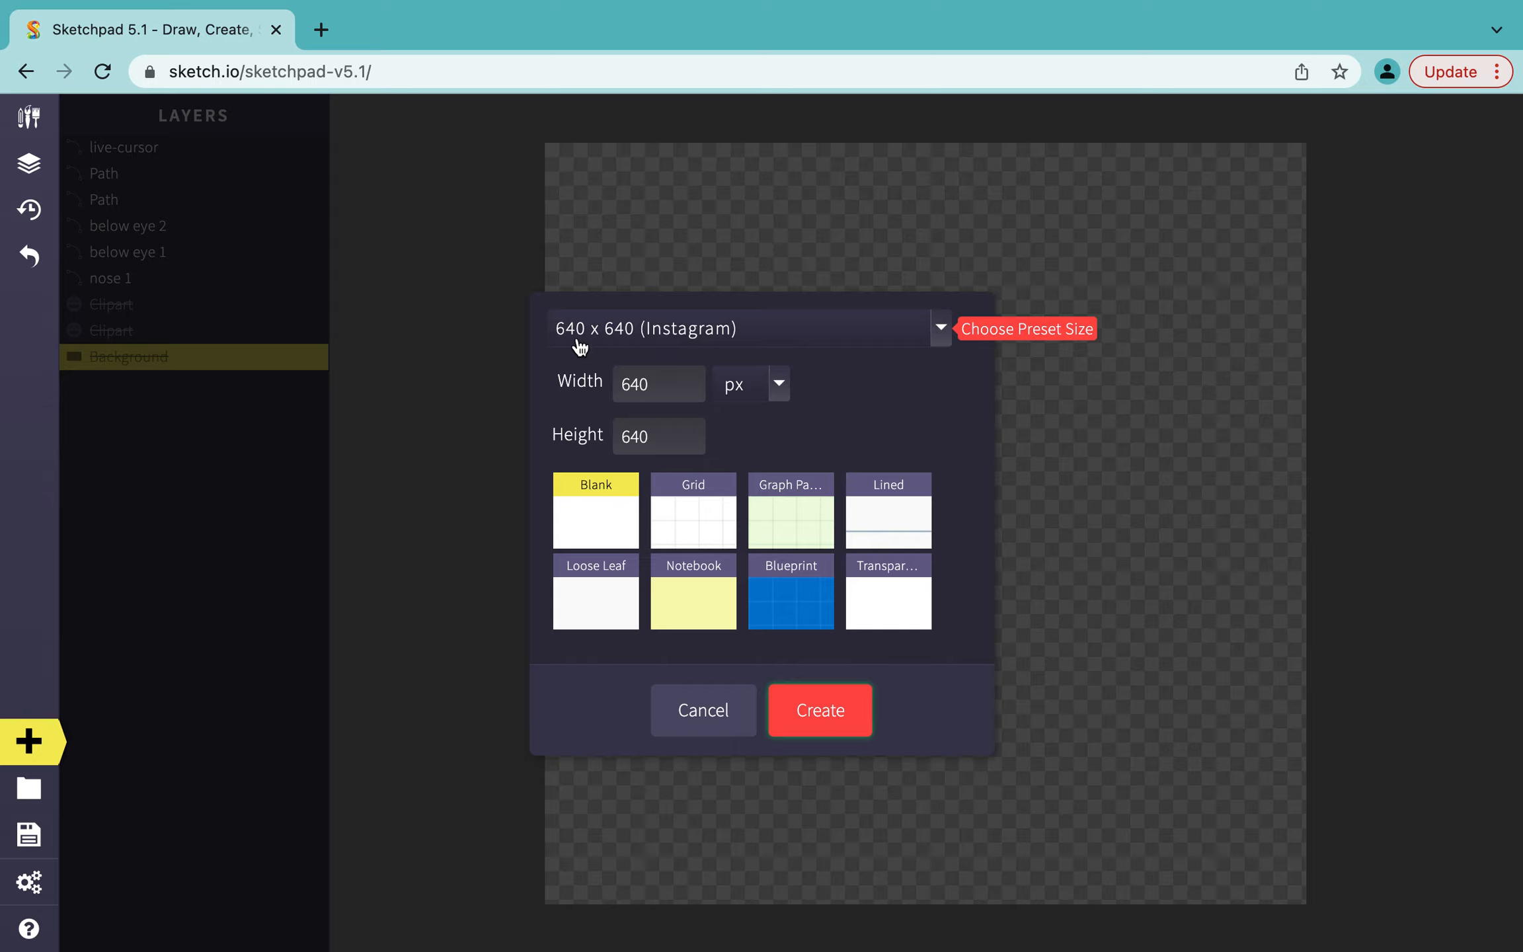
{"action": "left_click", "coordinate": [820, 710]}
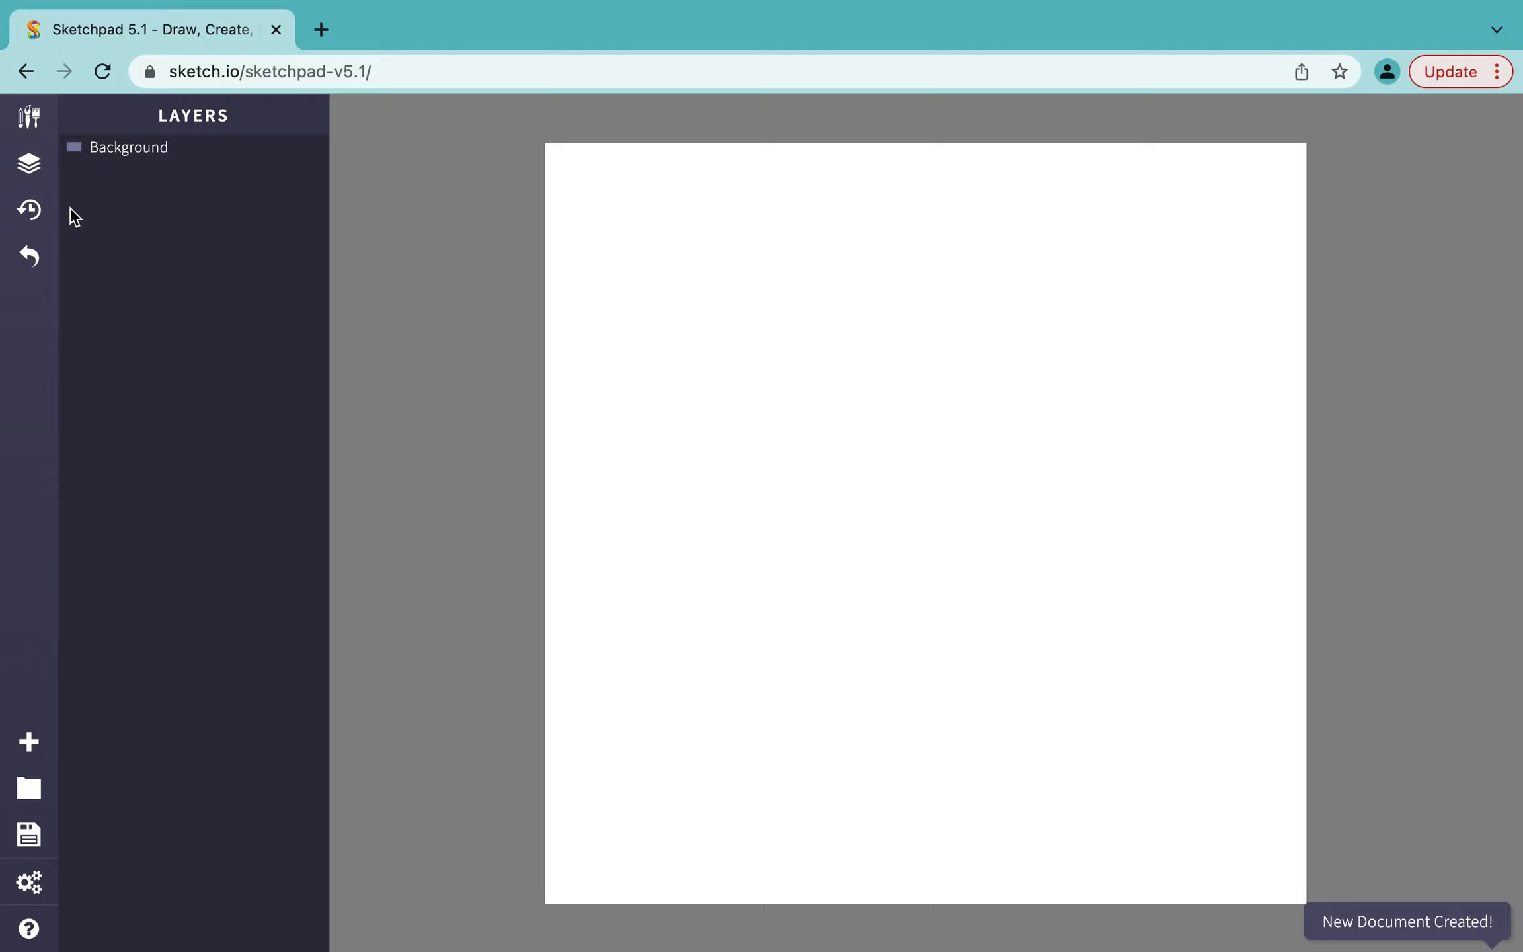
Load the Fox in progress 1 image from the Desktop onto the new canvas as clipart
{"action": "left_click", "coordinate": [29, 117]}
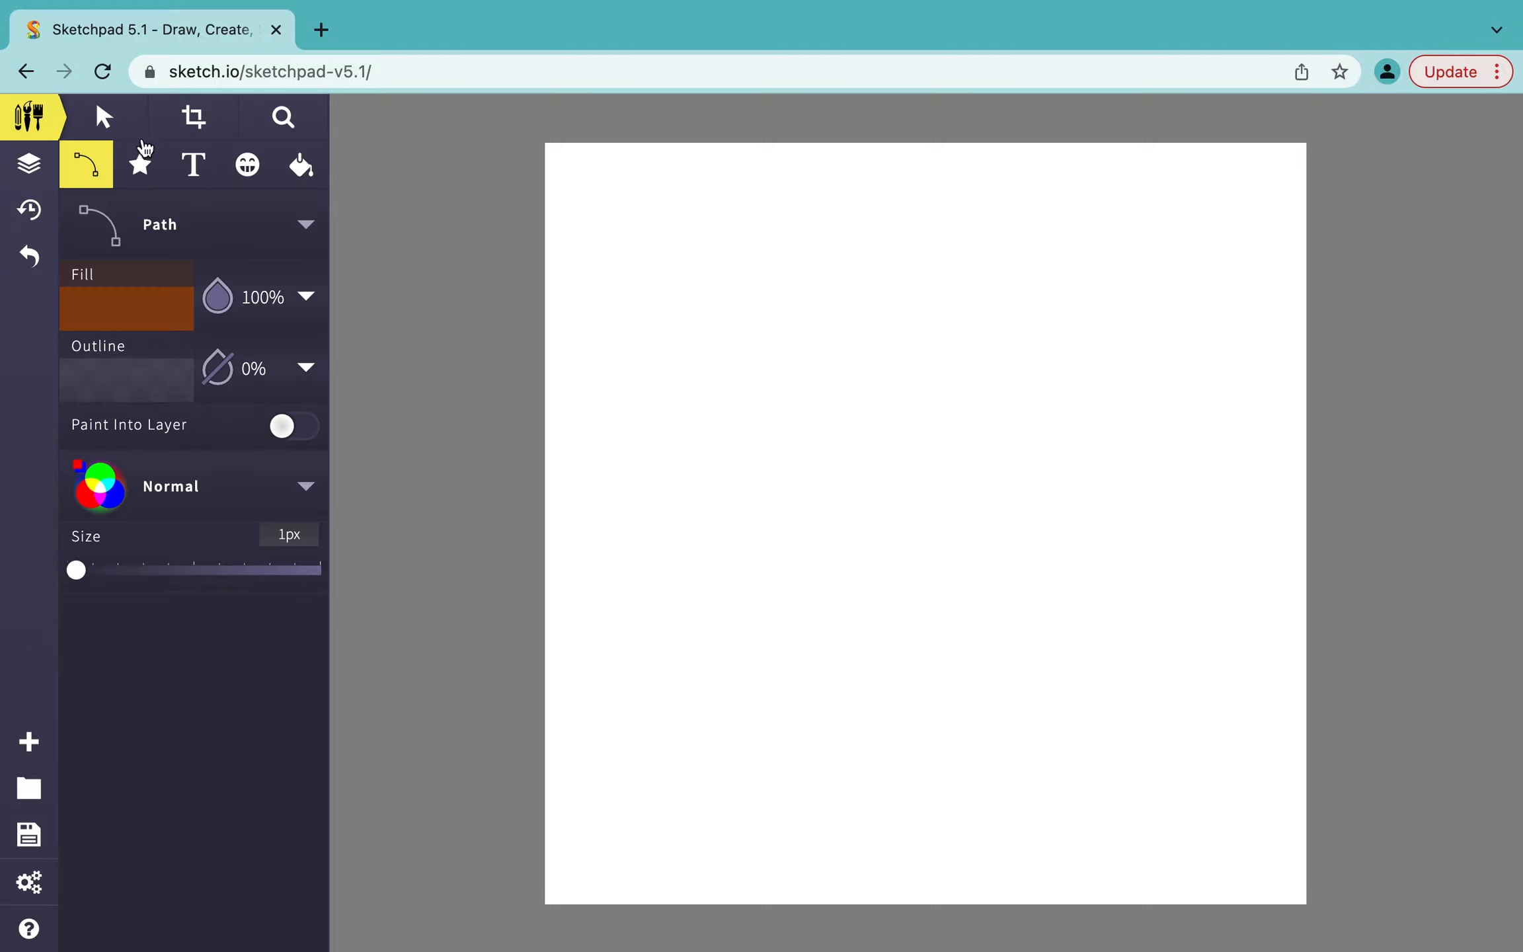
{"action": "left_click", "coordinate": [248, 173]}
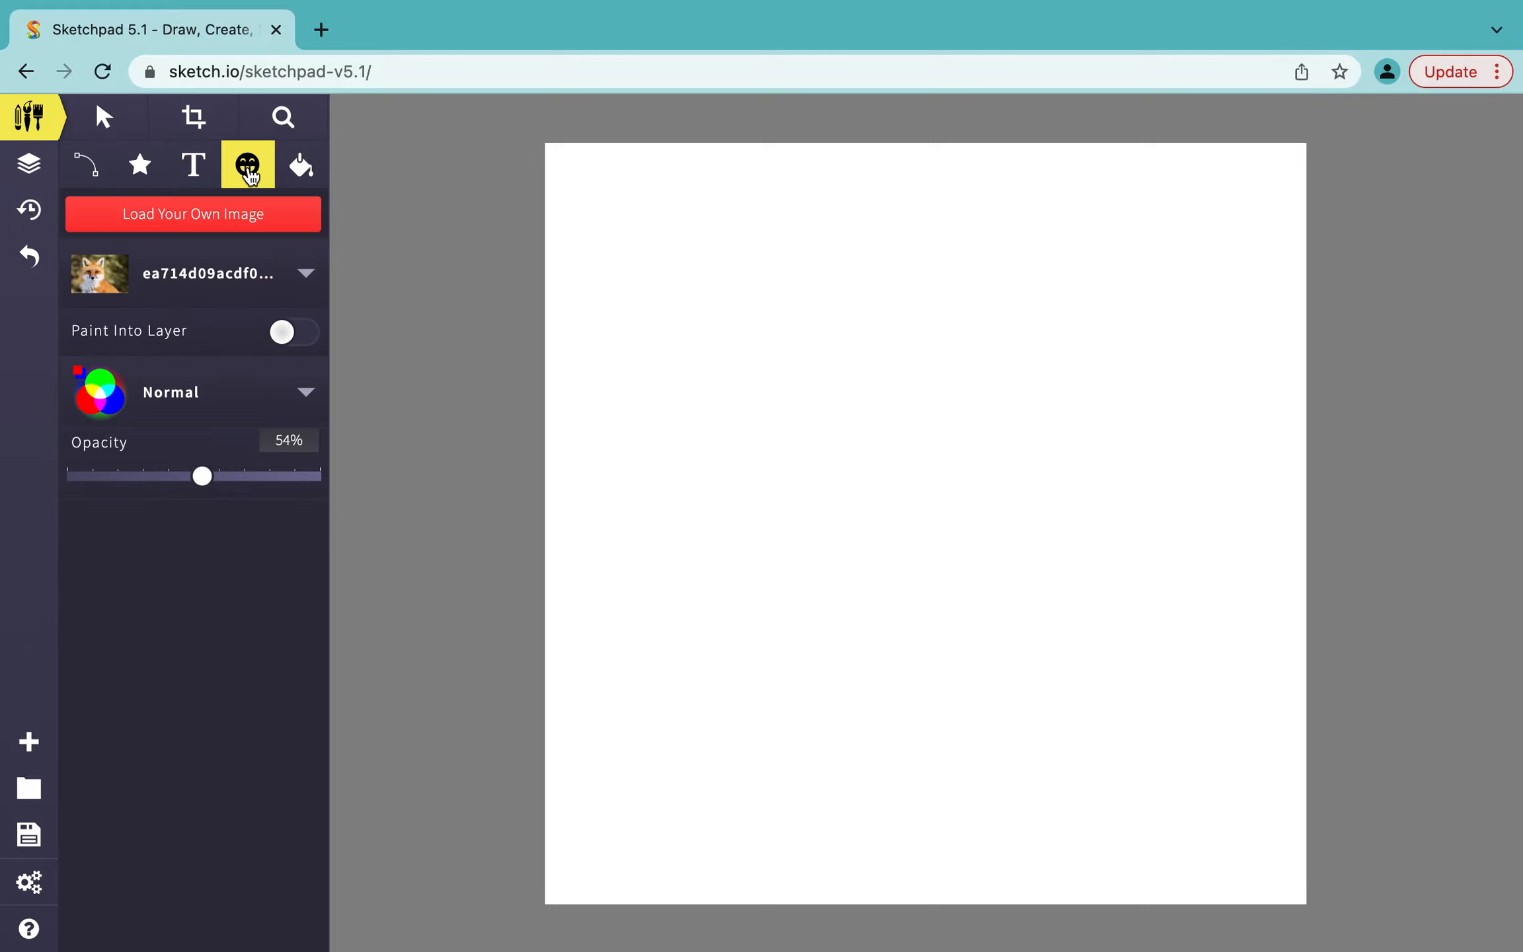
{"action": "left_click", "coordinate": [187, 216]}
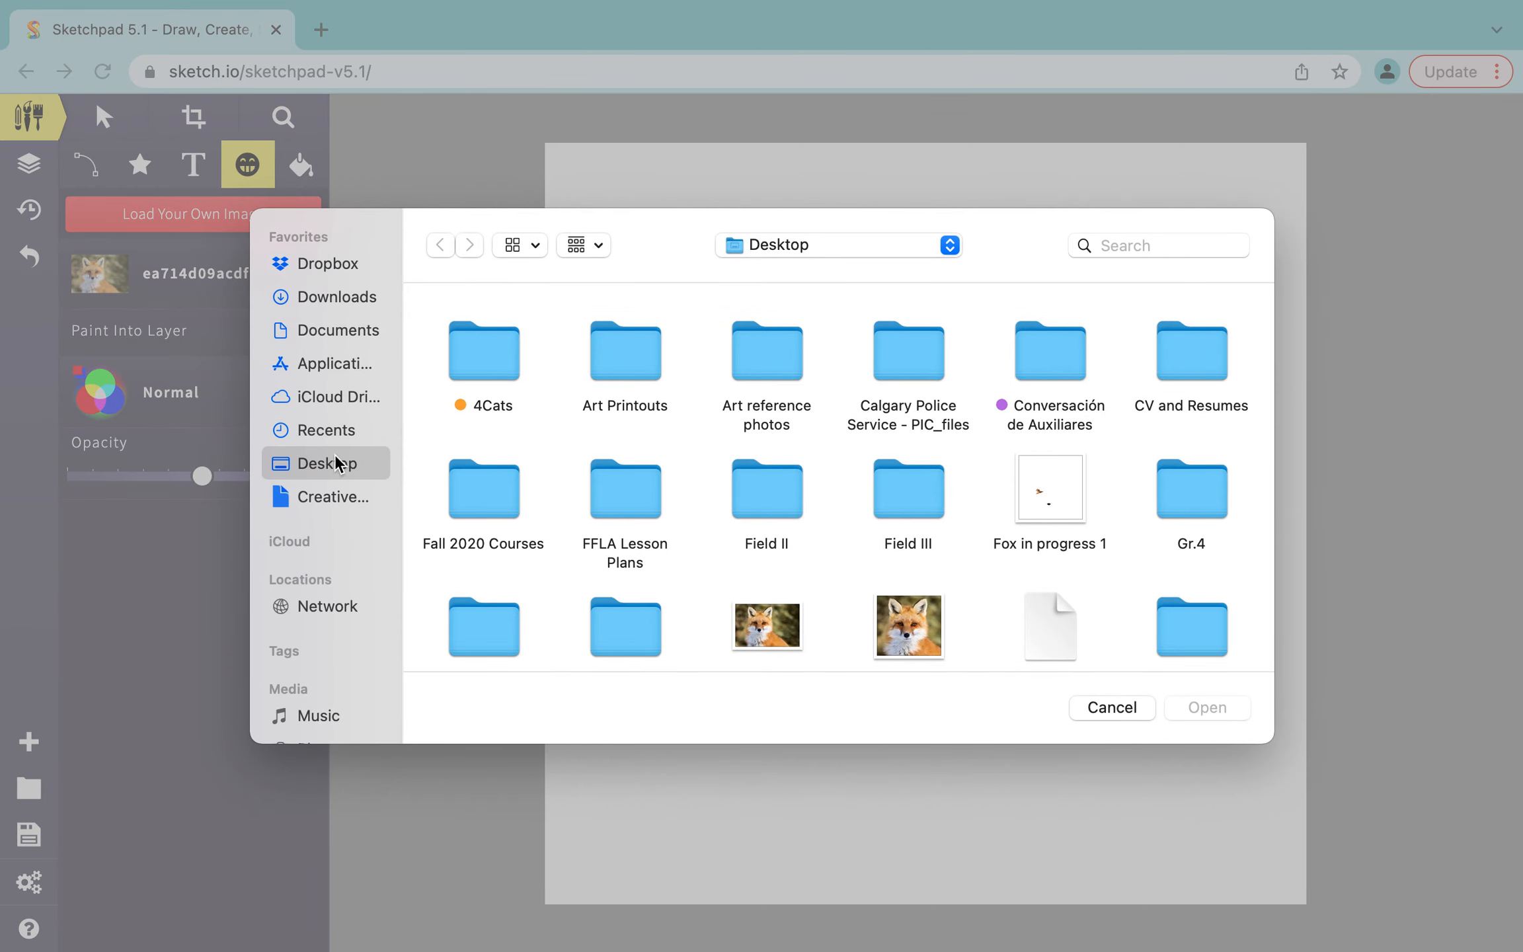
{"action": "scroll", "coordinate": [734, 493], "scroll_direction": "down", "scroll_amount": 2}
{"action": "left_click", "coordinate": [1048, 413]}
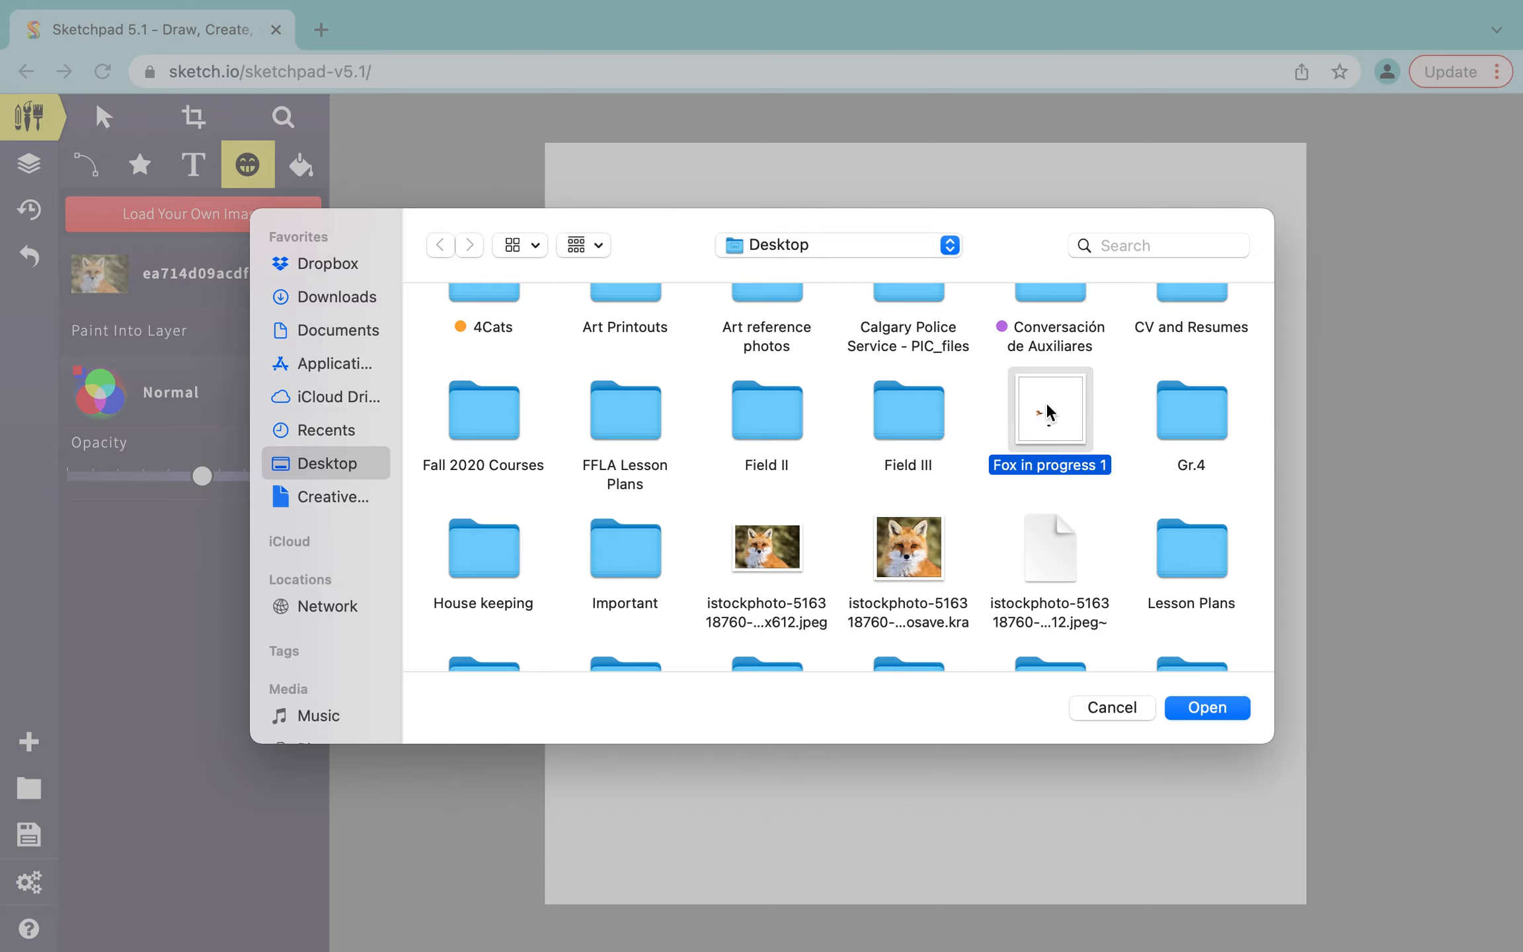
{"action": "left_click", "coordinate": [1219, 711]}
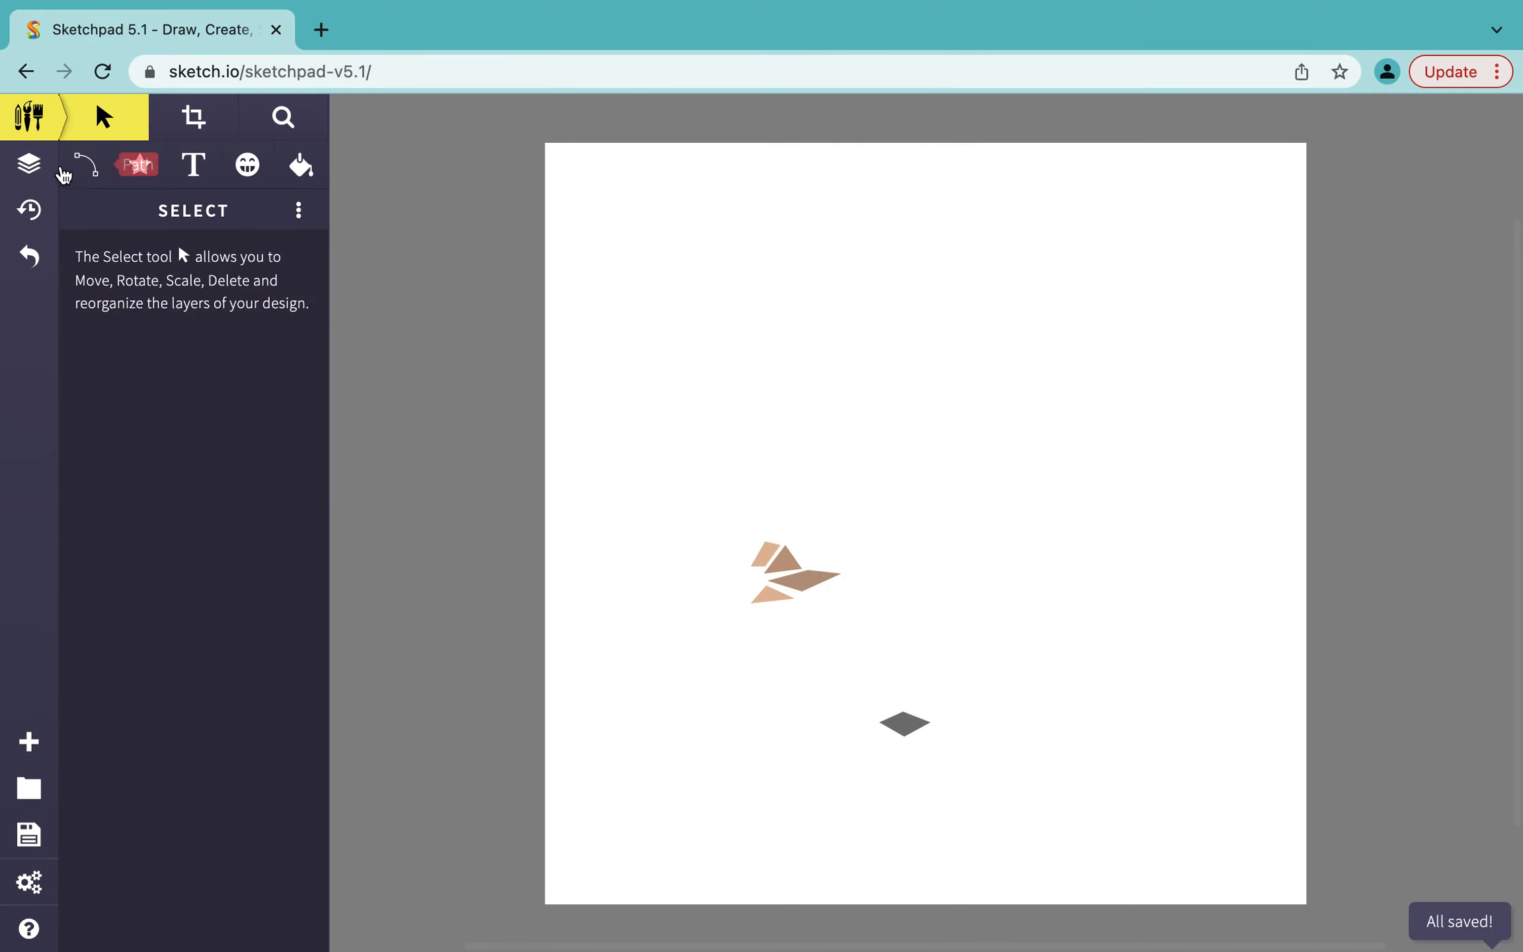
Turn the new document's Background layer off and back on in the layer list
{"action": "left_click", "coordinate": [53, 167]}
{"action": "left_click", "coordinate": [173, 185]}
{"action": "left_click", "coordinate": [283, 173]}
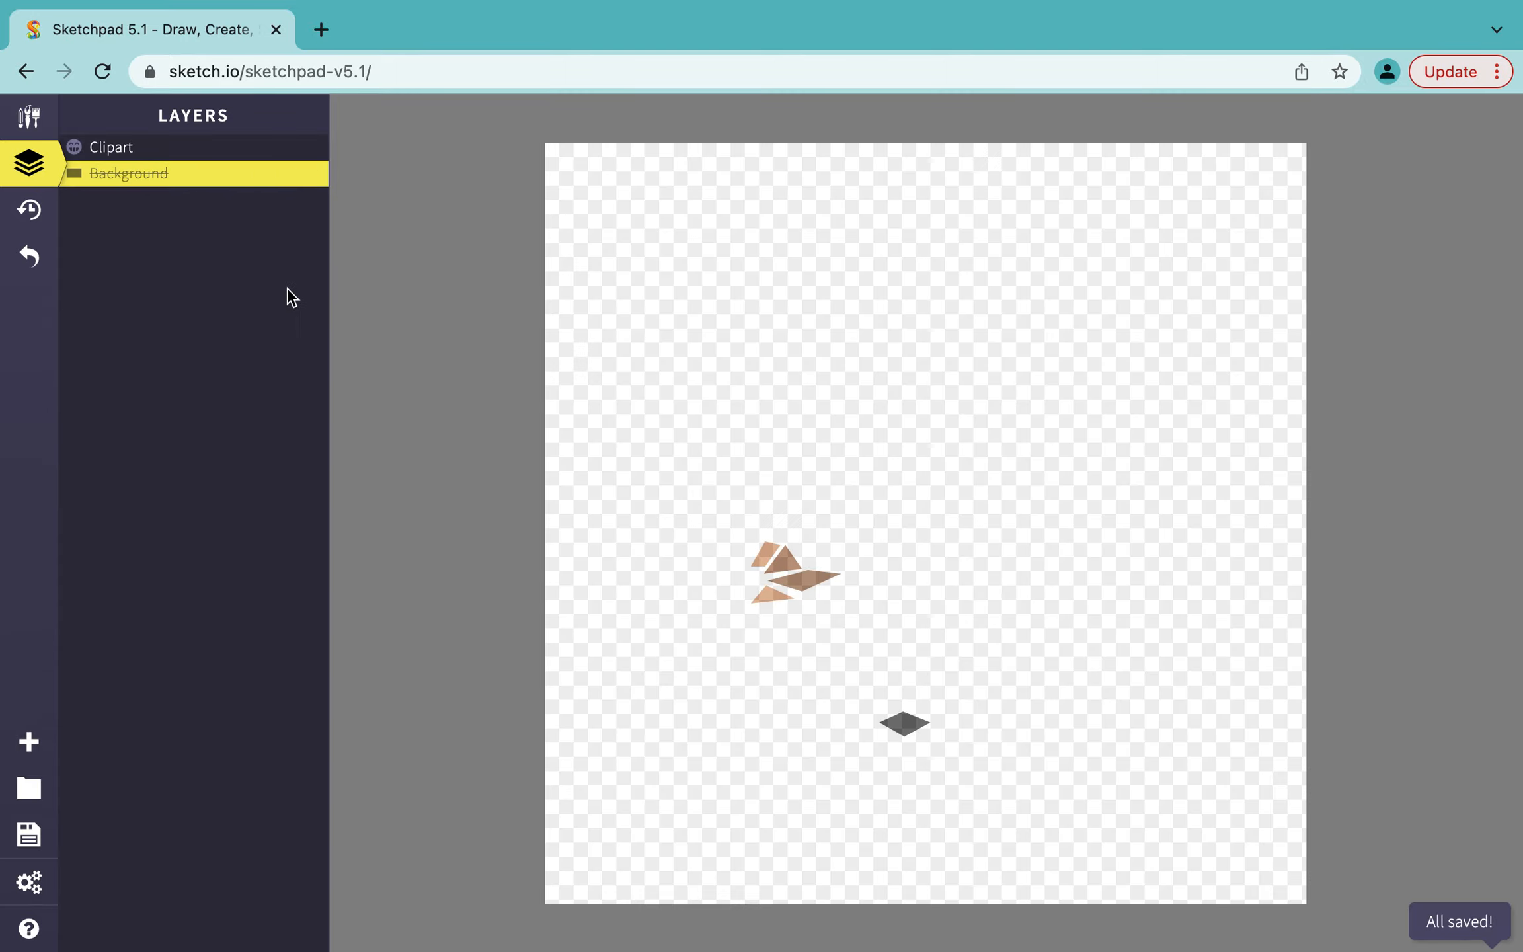
{"action": "left_click", "coordinate": [284, 172]}
Set the imported Clipart layer's opacity to 100% and deselect it
{"action": "left_click", "coordinate": [127, 149]}
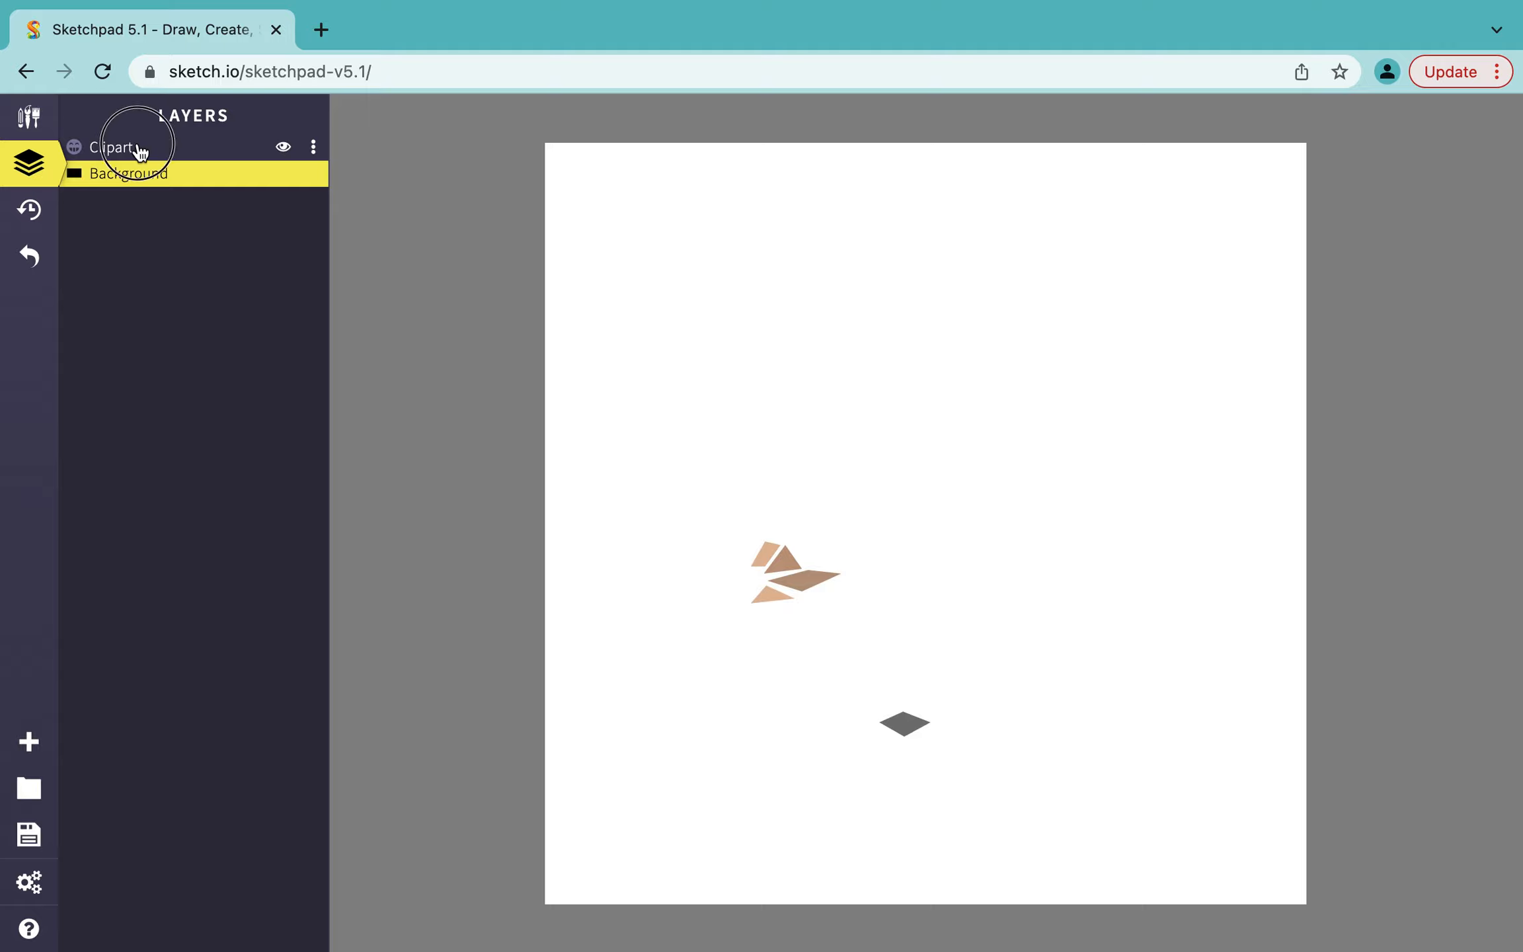
{"action": "left_click", "coordinate": [28, 117]}
{"action": "left_click_drag", "start_coordinate": [200, 417], "coordinate": [322, 431]}
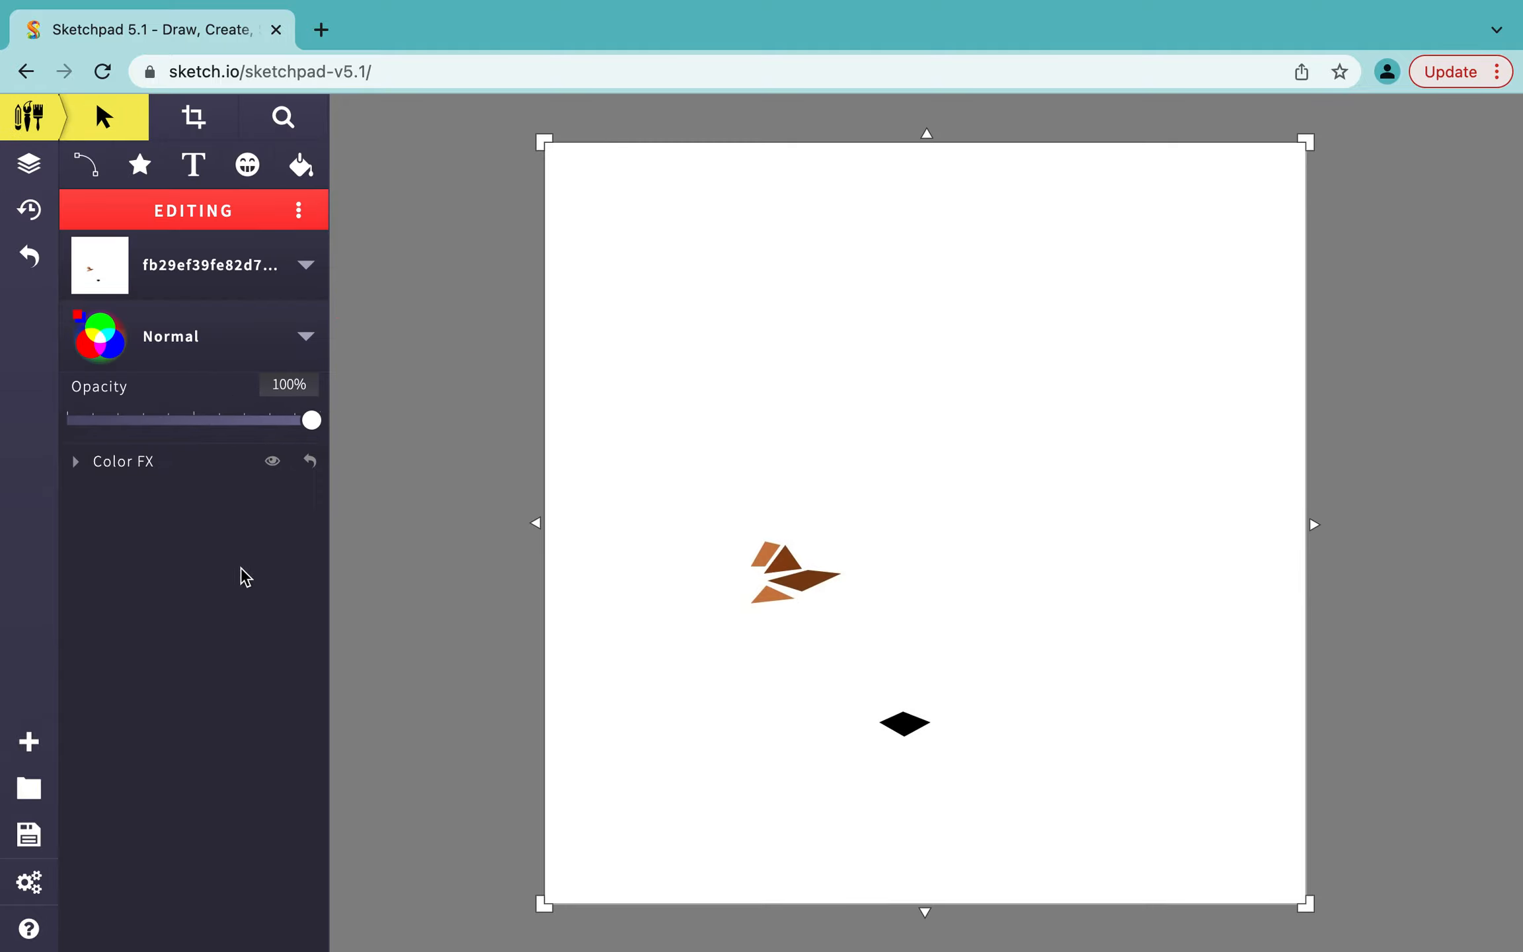
{"action": "left_click", "coordinate": [500, 631]}
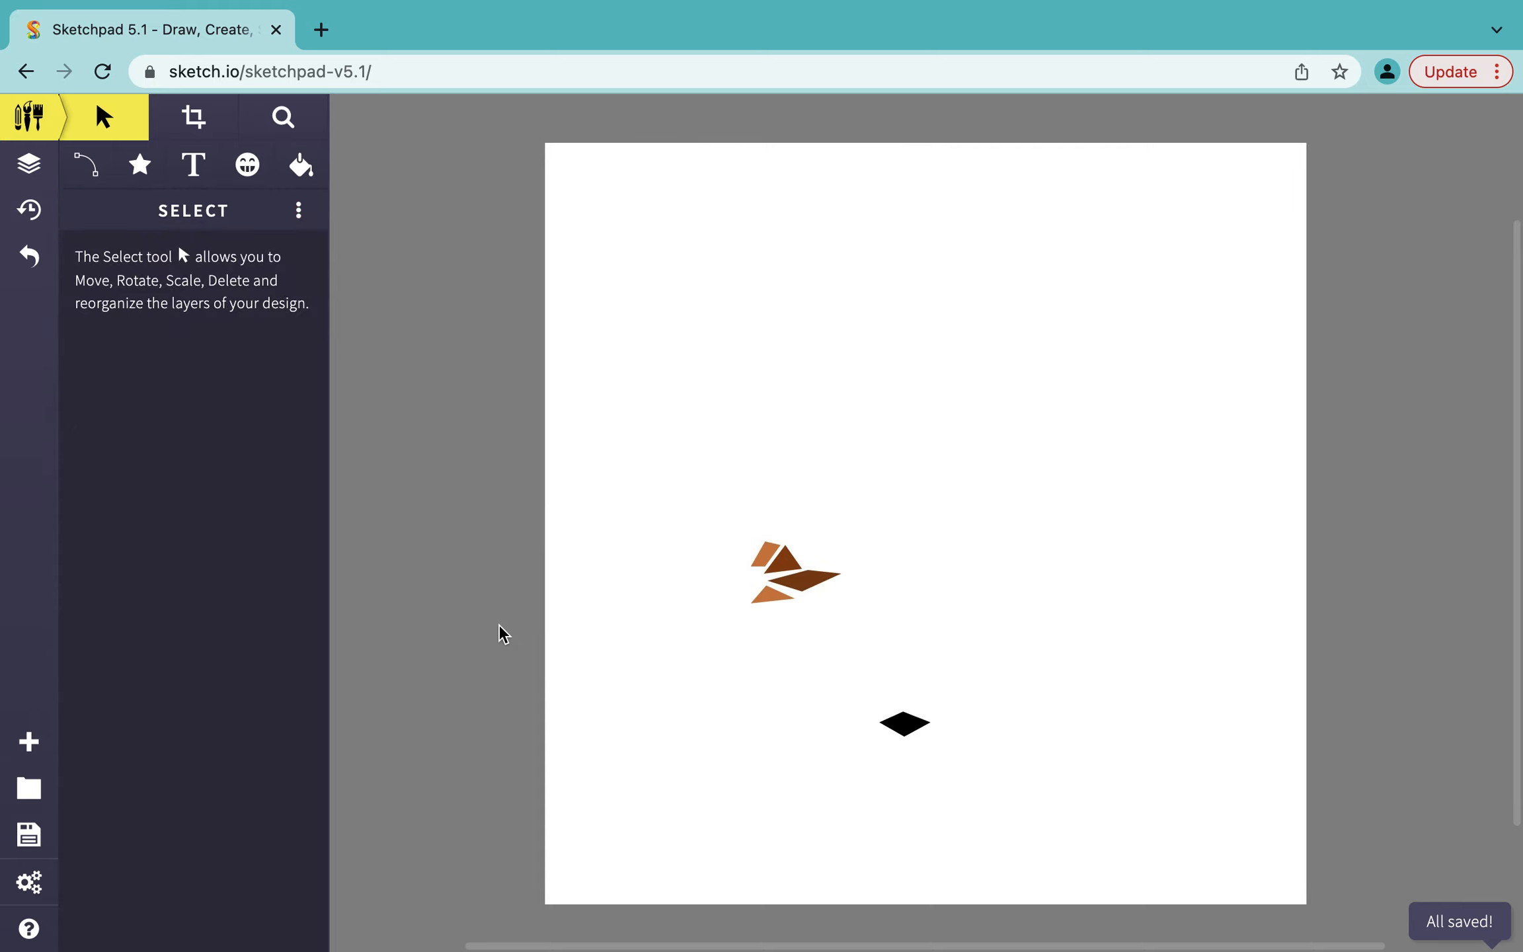